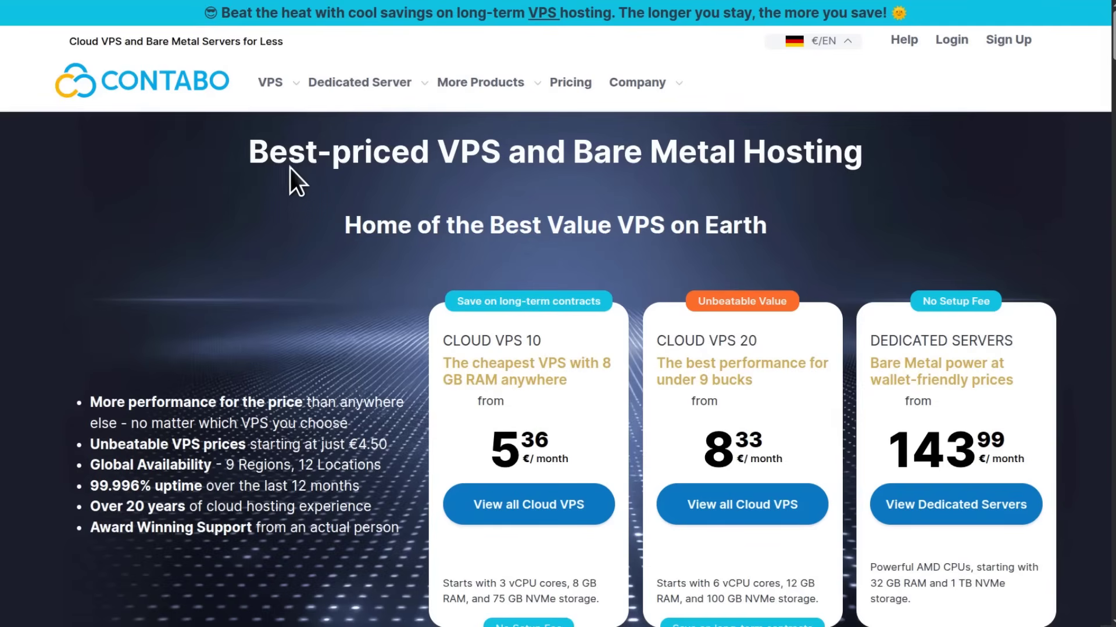
- Bring up the VPS dropdown in Contabo's top navigation and look over the homepage offers
{"action": "mouse_move", "coordinate": [279, 87]}
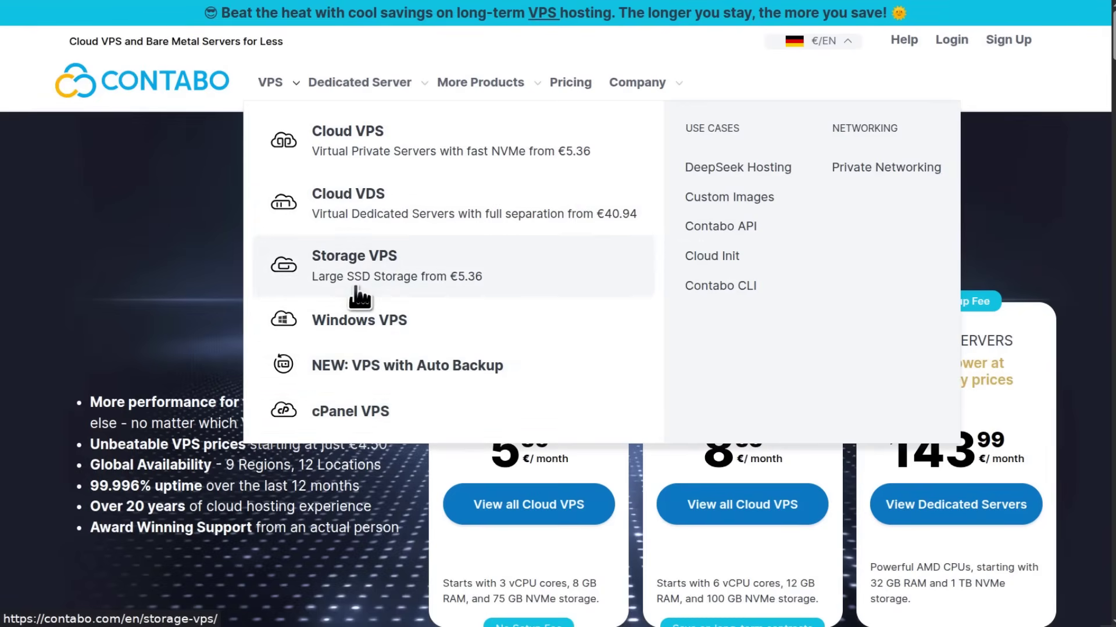
{"action": "mouse_move", "coordinate": [351, 88]}
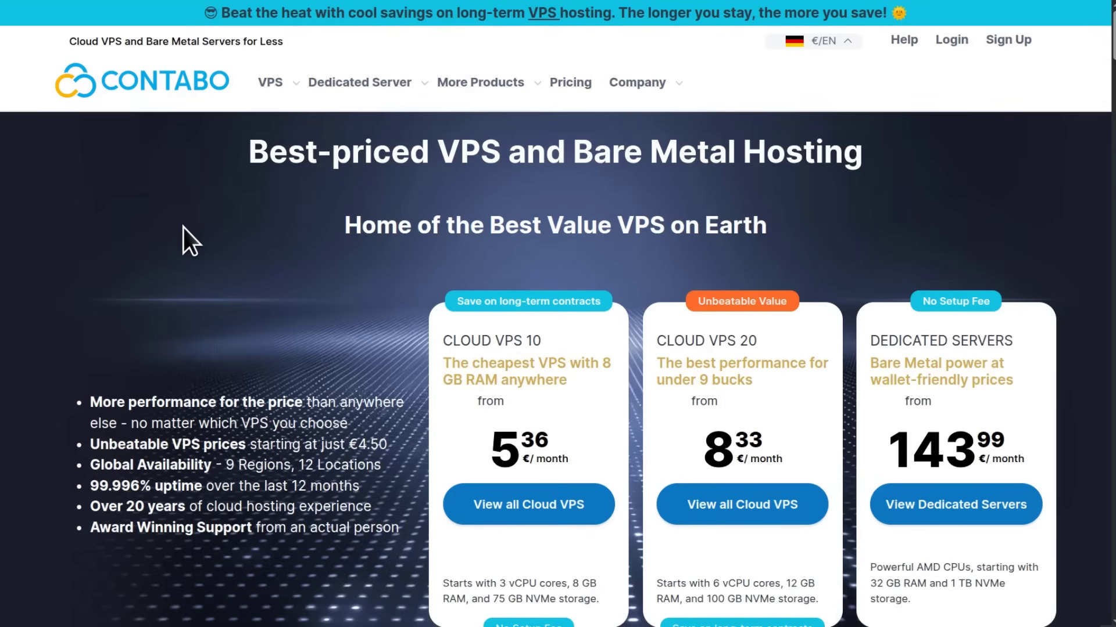
{"action": "scroll", "coordinate": [346, 262], "scroll_direction": "down", "scroll_amount": 1}
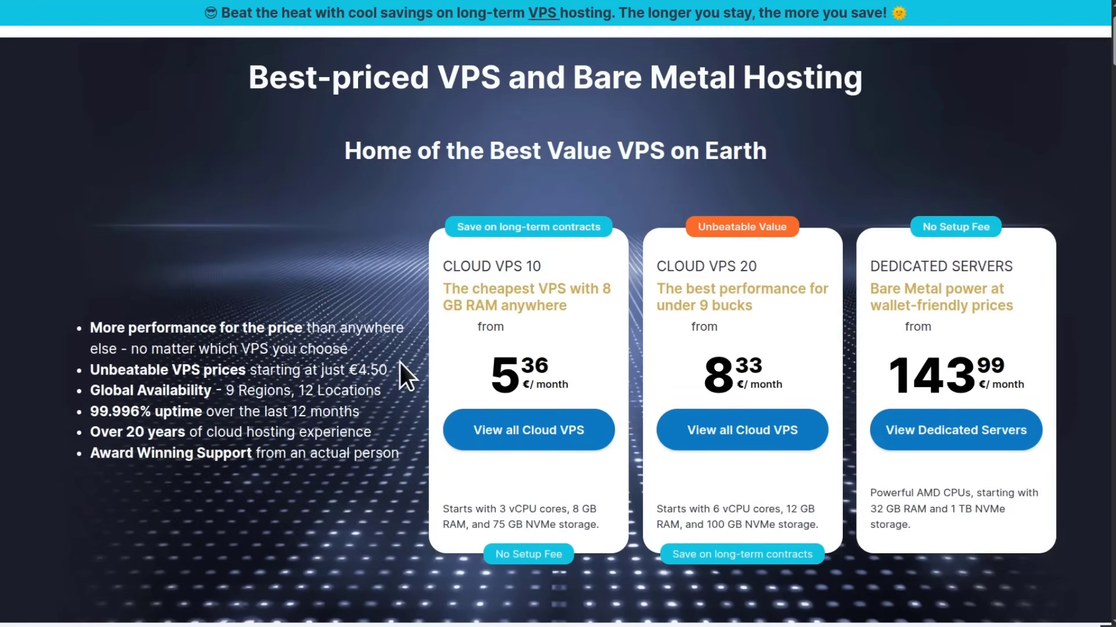
{"action": "scroll", "coordinate": [400, 364], "scroll_direction": "up", "scroll_amount": 1}
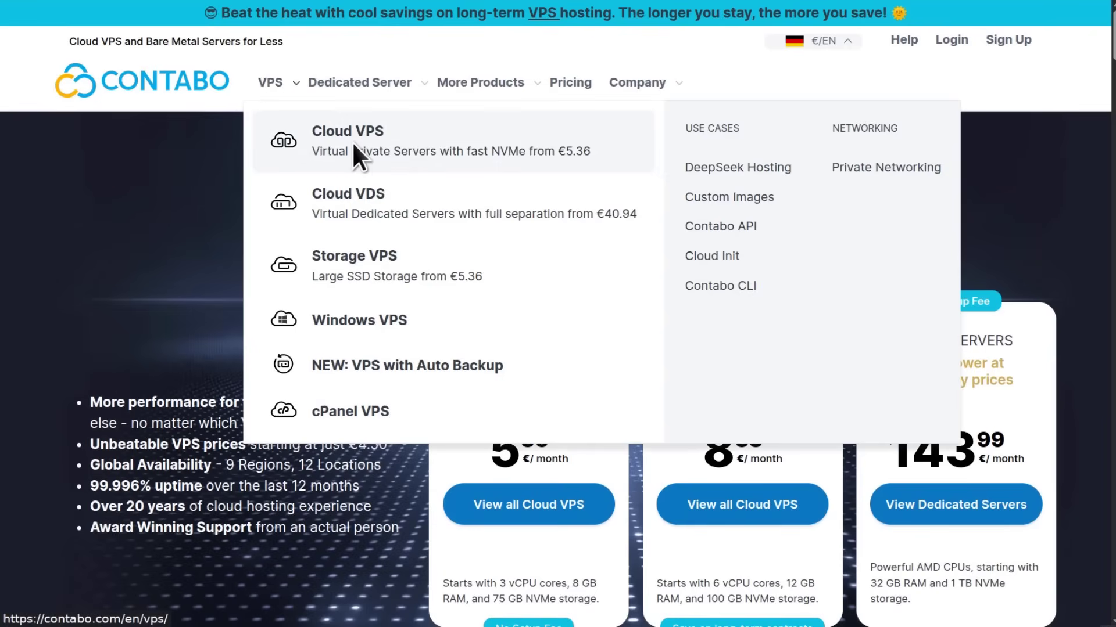
- Go to the Cloud VPS plans page and browse the plan cards
{"action": "left_click", "coordinate": [353, 145]}
{"action": "scroll", "coordinate": [470, 219], "scroll_direction": "down", "scroll_amount": 6}
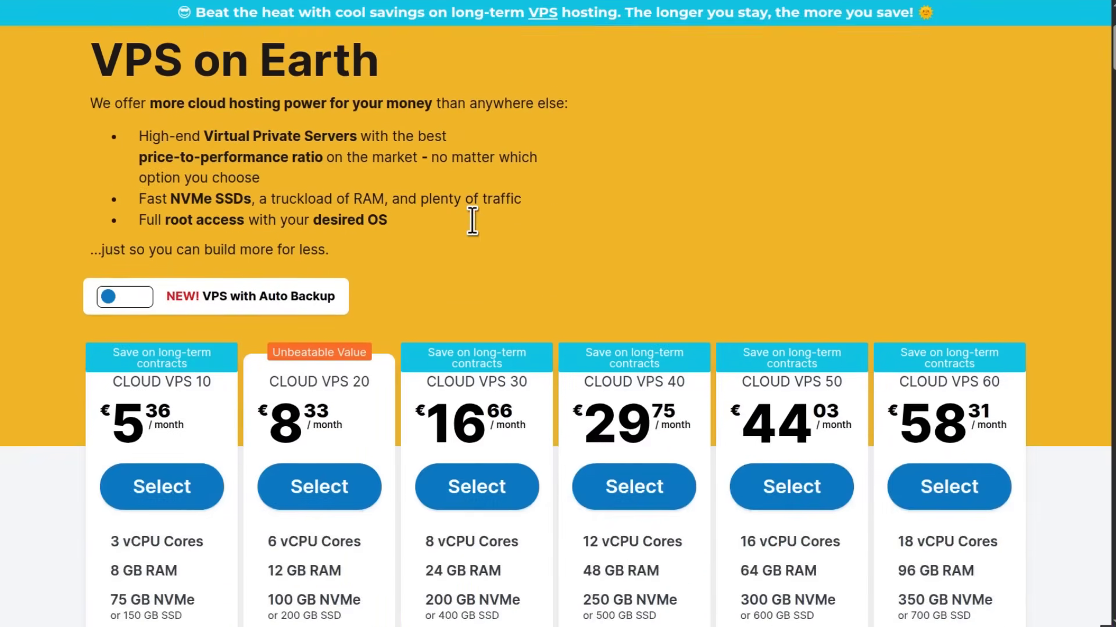
{"action": "scroll", "coordinate": [154, 250], "scroll_direction": "down", "scroll_amount": 2}
{"action": "scroll", "coordinate": [213, 221], "scroll_direction": "up", "scroll_amount": 4}
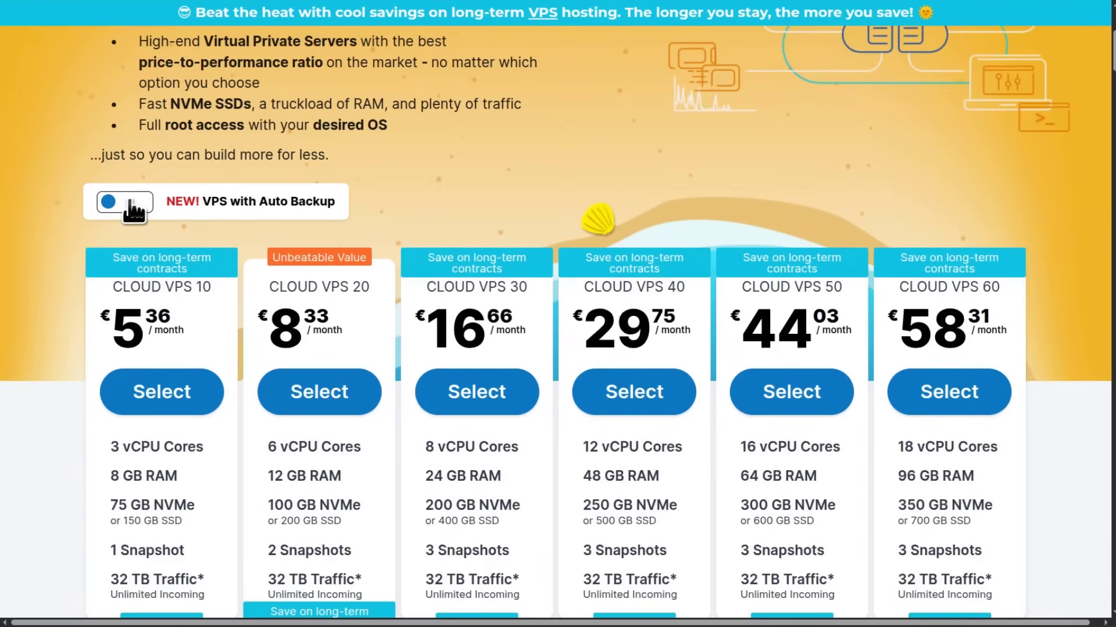
{"action": "scroll", "coordinate": [259, 218], "scroll_direction": "down", "scroll_amount": 5}
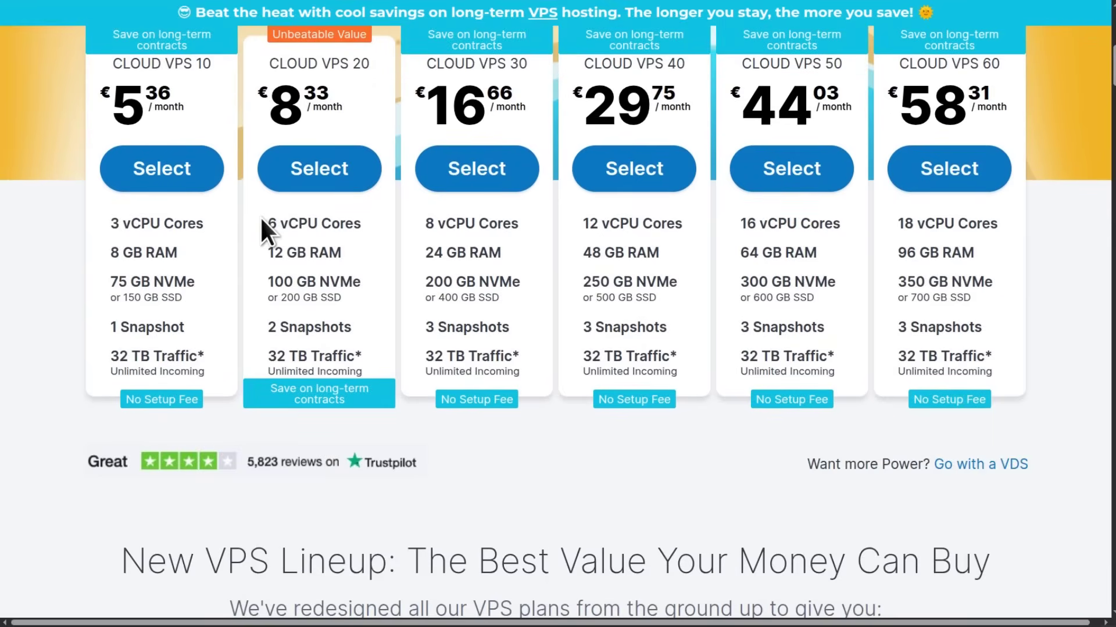
{"action": "scroll", "coordinate": [209, 299], "scroll_direction": "up", "scroll_amount": 3}
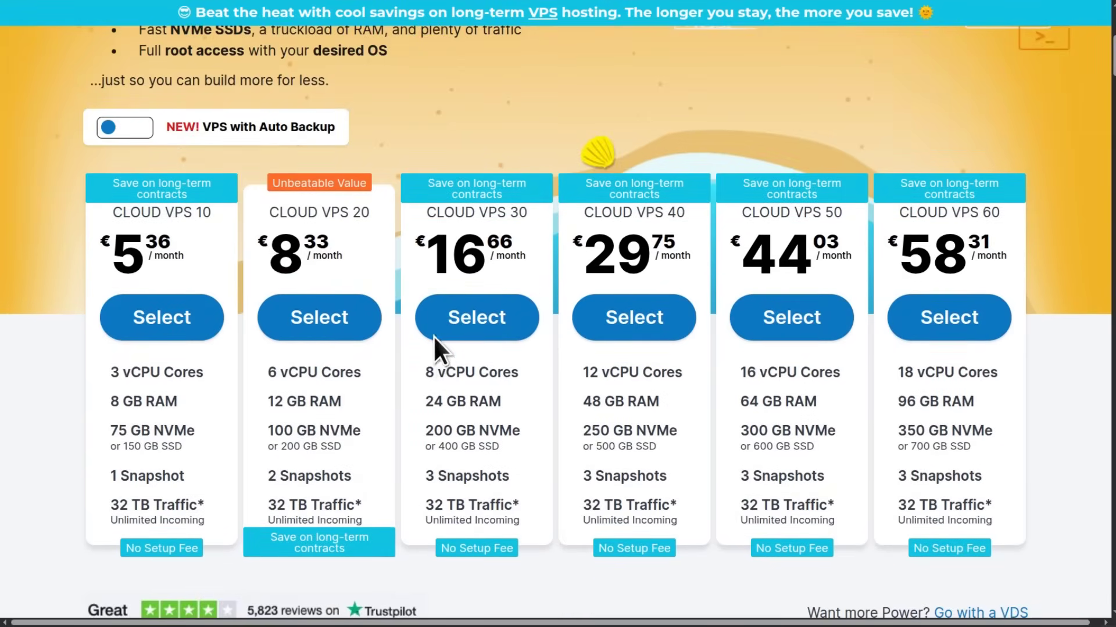
- Turn VPS with Auto Backup on, compare prices, then turn it off again
{"action": "left_click", "coordinate": [130, 128]}
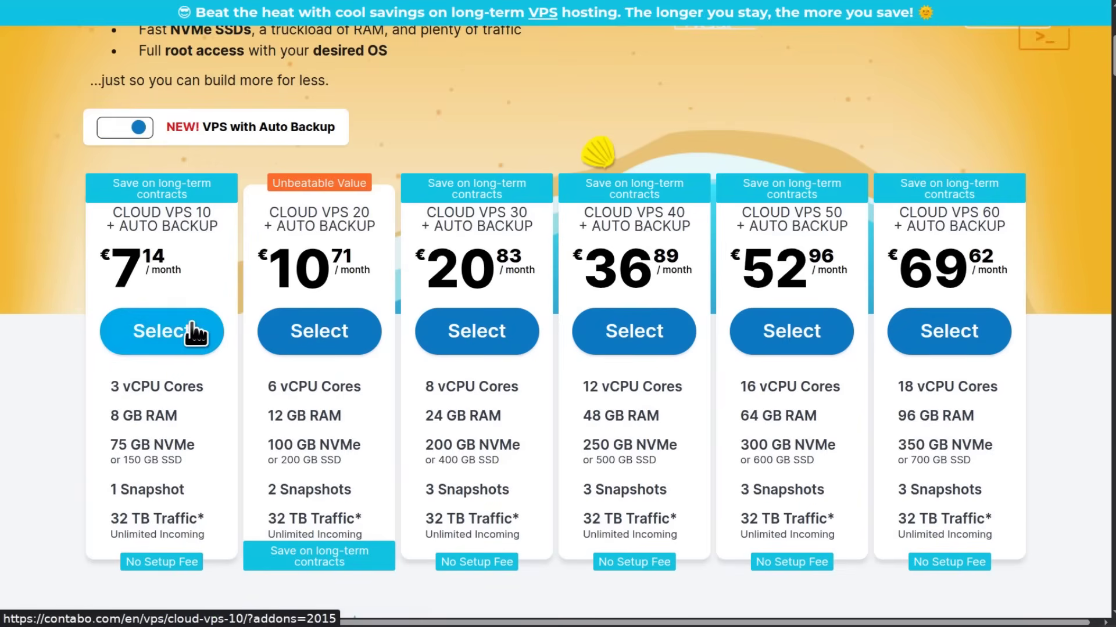
{"action": "scroll", "coordinate": [198, 374], "scroll_direction": "down", "scroll_amount": 3}
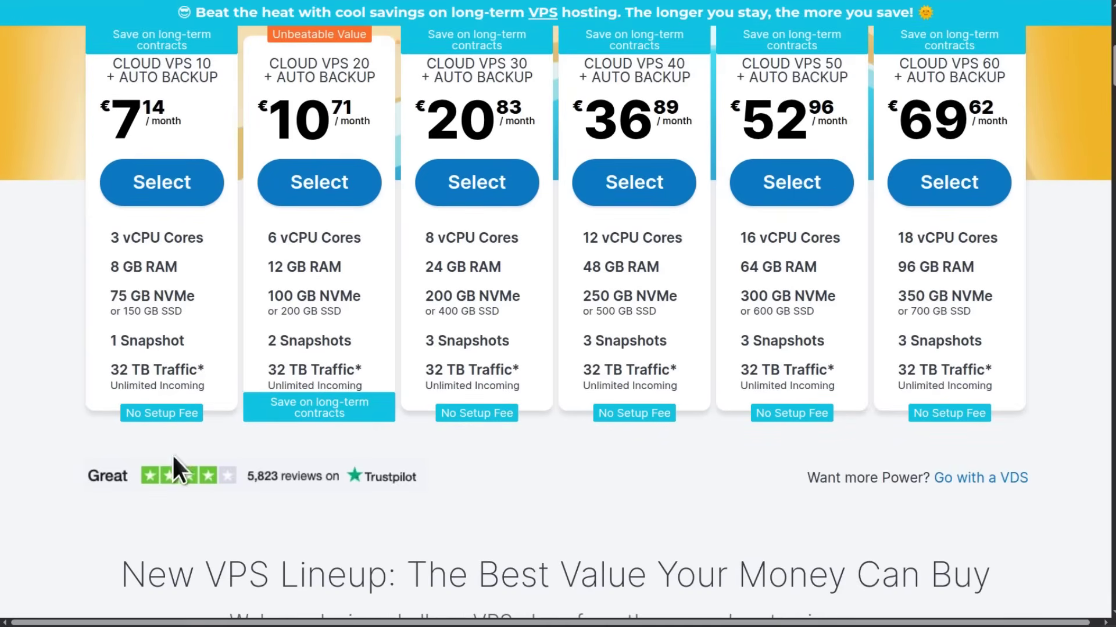
{"action": "scroll", "coordinate": [176, 451], "scroll_direction": "up", "scroll_amount": 3}
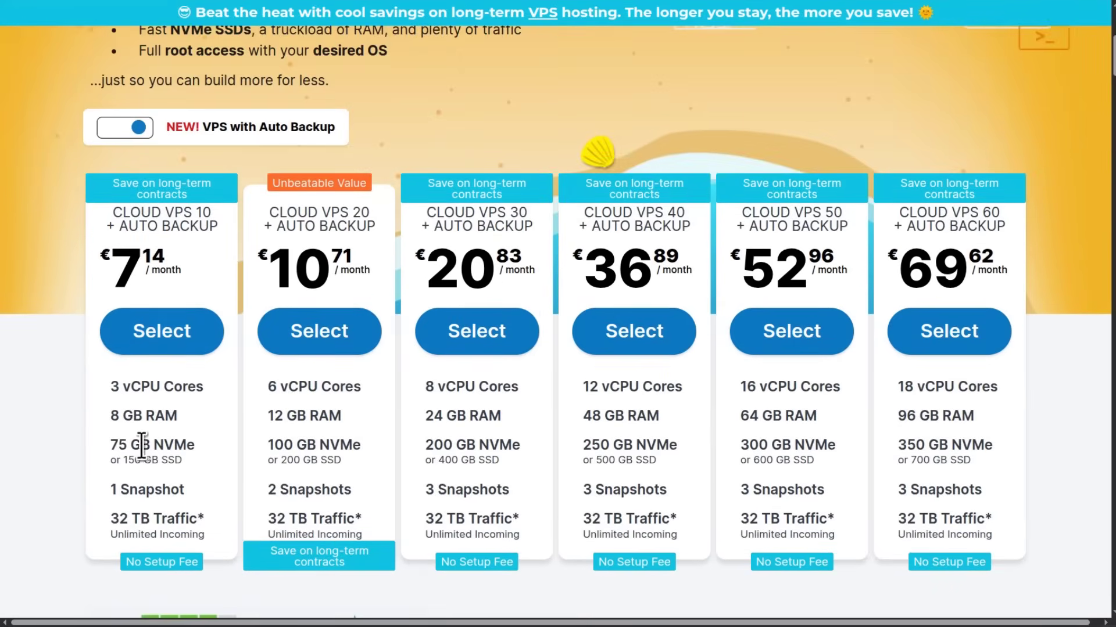
{"action": "left_click", "coordinate": [146, 133]}
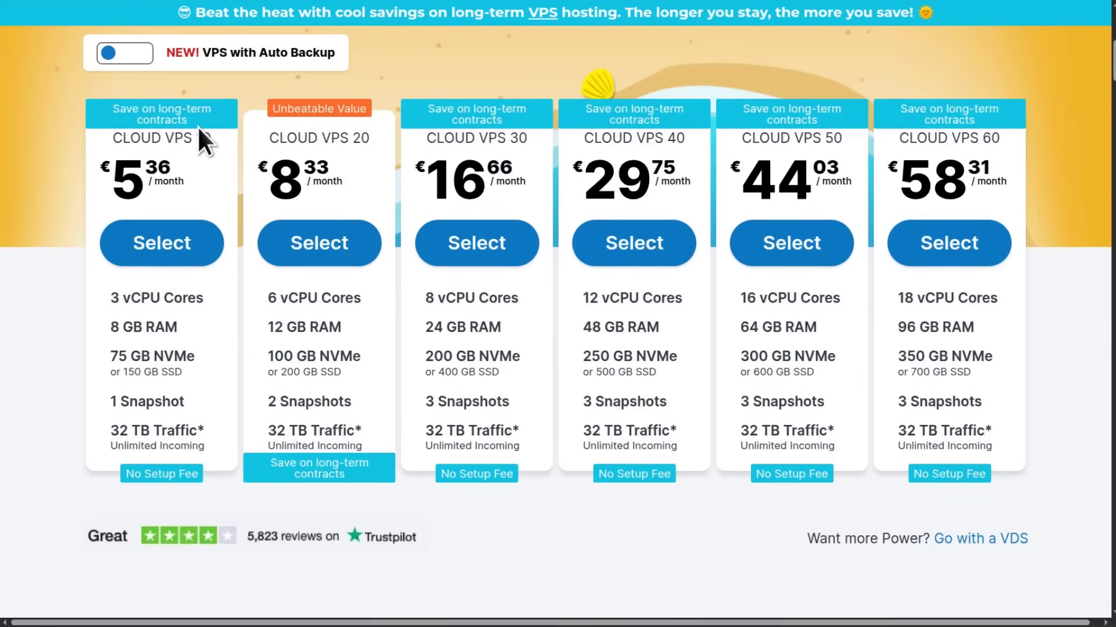
{"action": "scroll", "coordinate": [223, 351], "scroll_direction": "down", "scroll_amount": 1}
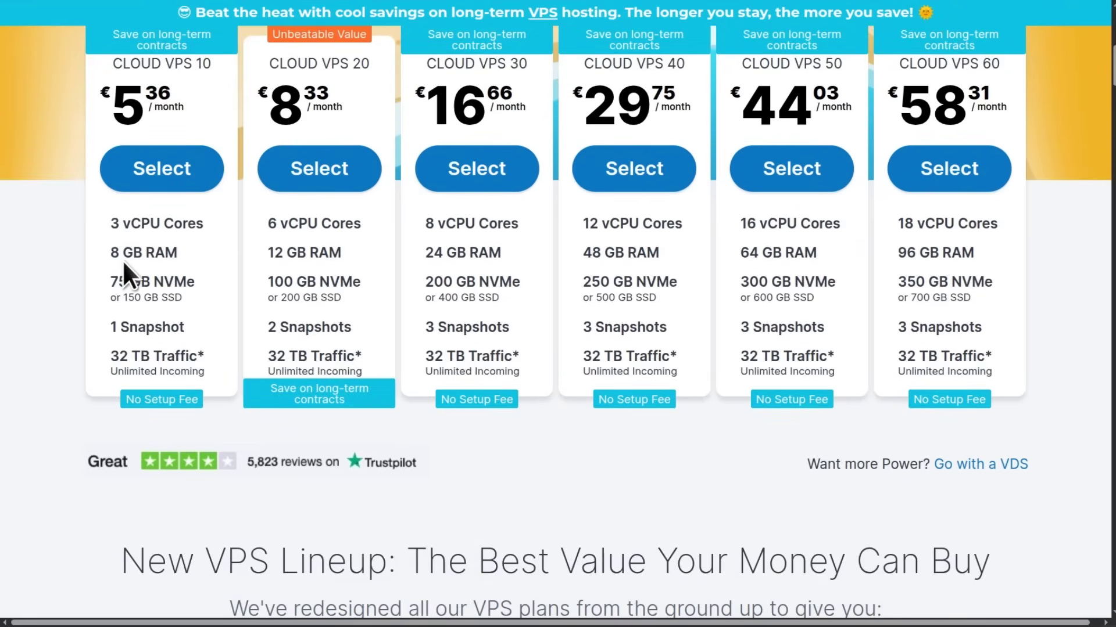
- Select Cloud VPS 10 and choose Continue with VPS 10 on the upgrade offer
{"action": "left_click", "coordinate": [156, 182]}
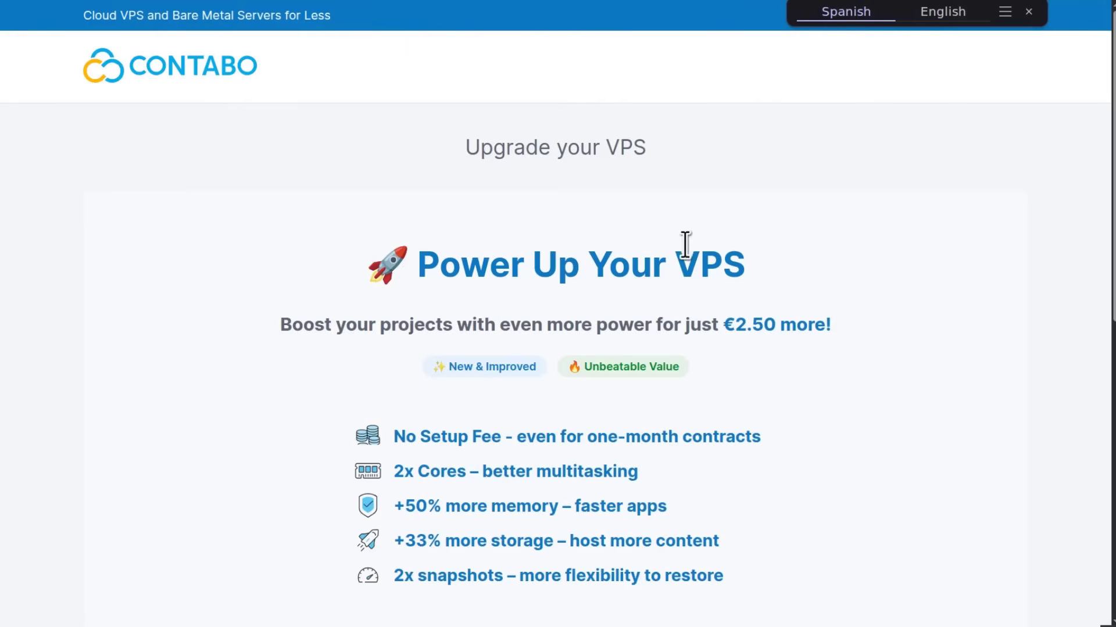
{"action": "scroll", "coordinate": [685, 244], "scroll_direction": "down", "scroll_amount": 4}
{"action": "scroll", "coordinate": [794, 240], "scroll_direction": "down", "scroll_amount": 3}
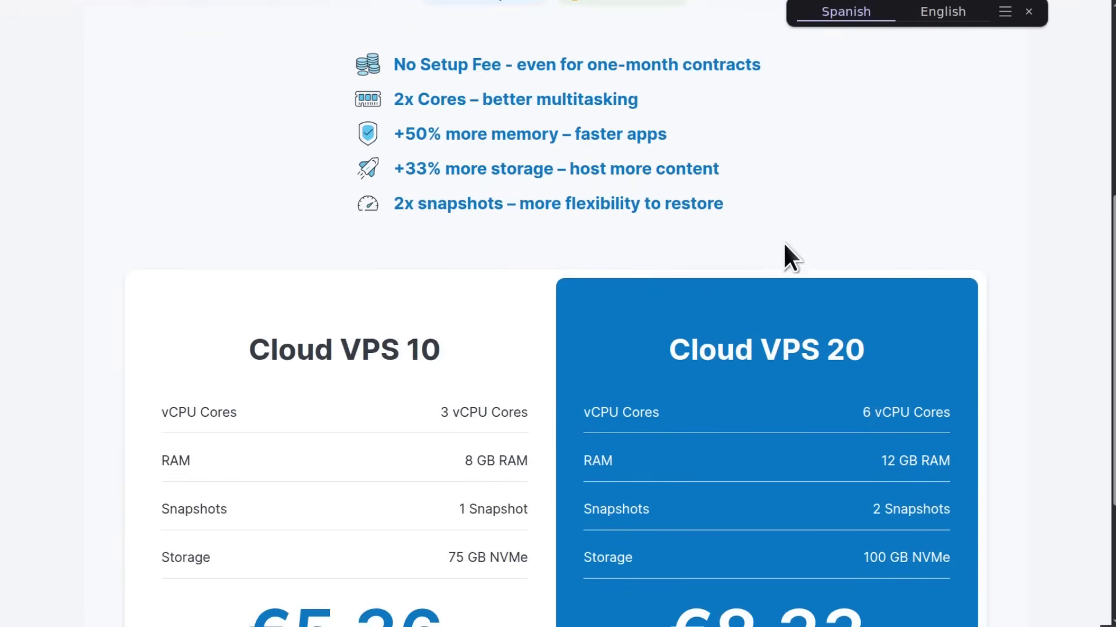
{"action": "scroll", "coordinate": [469, 319], "scroll_direction": "down", "scroll_amount": 4}
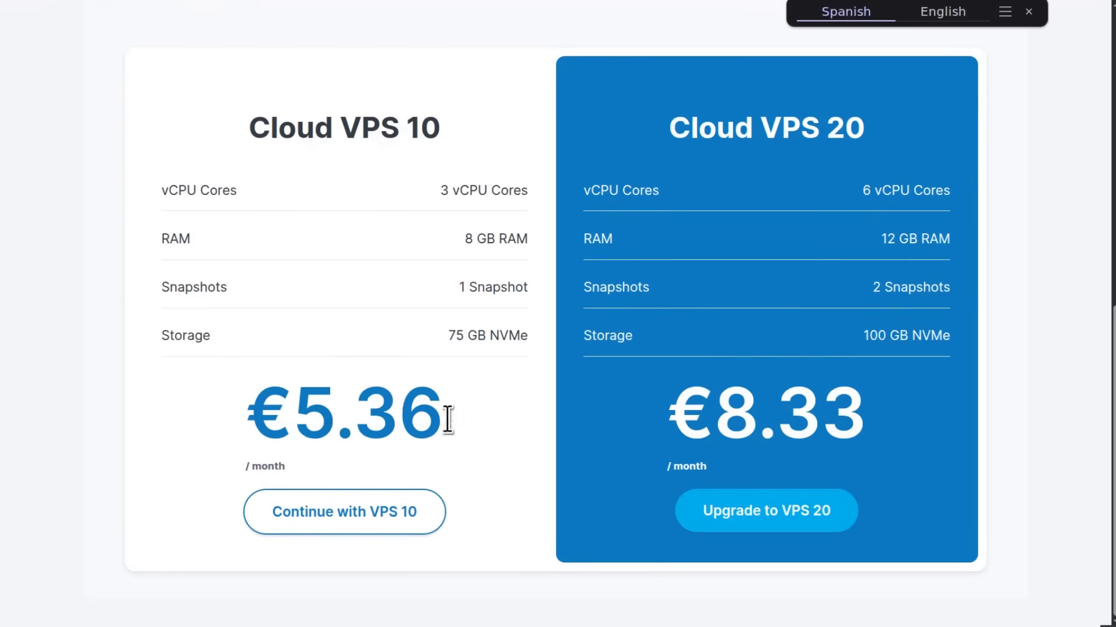
{"action": "left_click", "coordinate": [359, 510]}
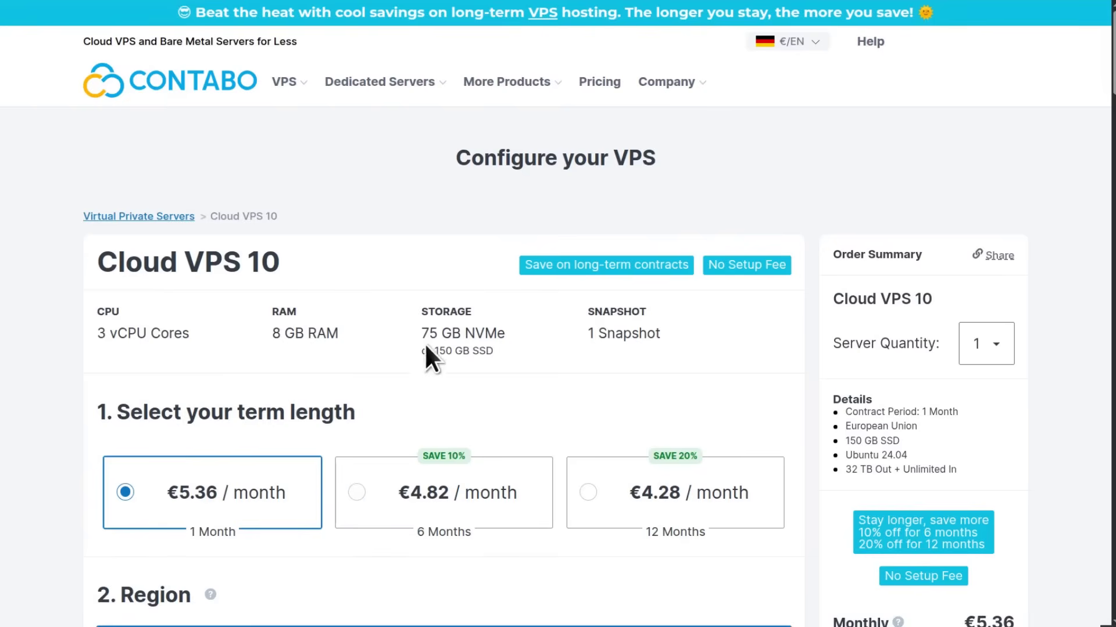
{"action": "scroll", "coordinate": [464, 259], "scroll_direction": "down", "scroll_amount": 3}
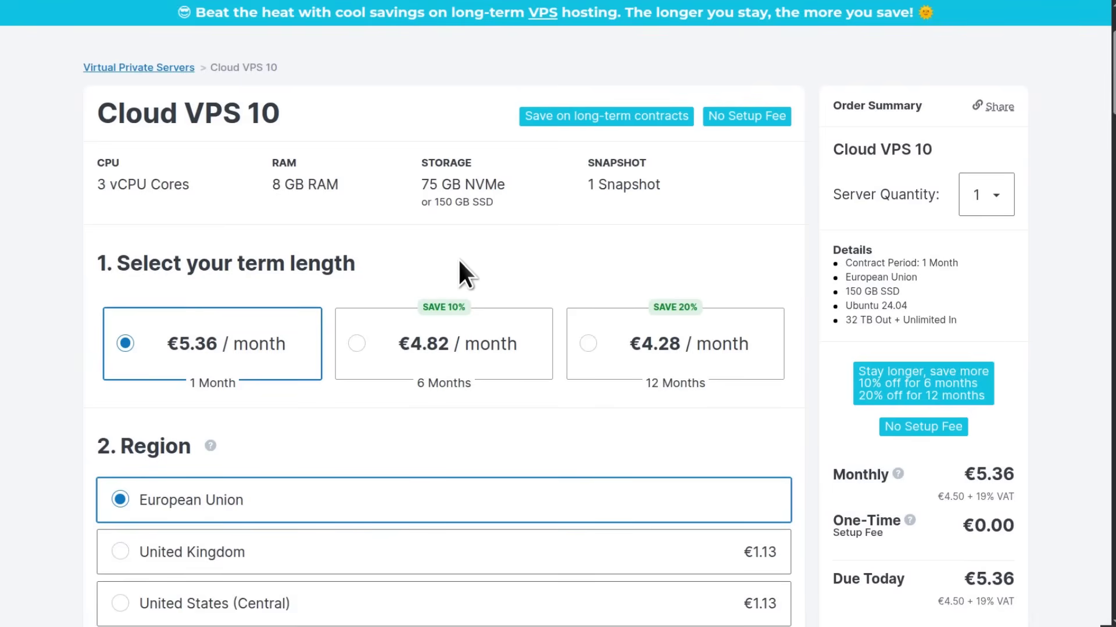
{"action": "scroll", "coordinate": [461, 275], "scroll_direction": "down", "scroll_amount": 4}
{"action": "scroll", "coordinate": [452, 284], "scroll_direction": "up", "scroll_amount": 3}
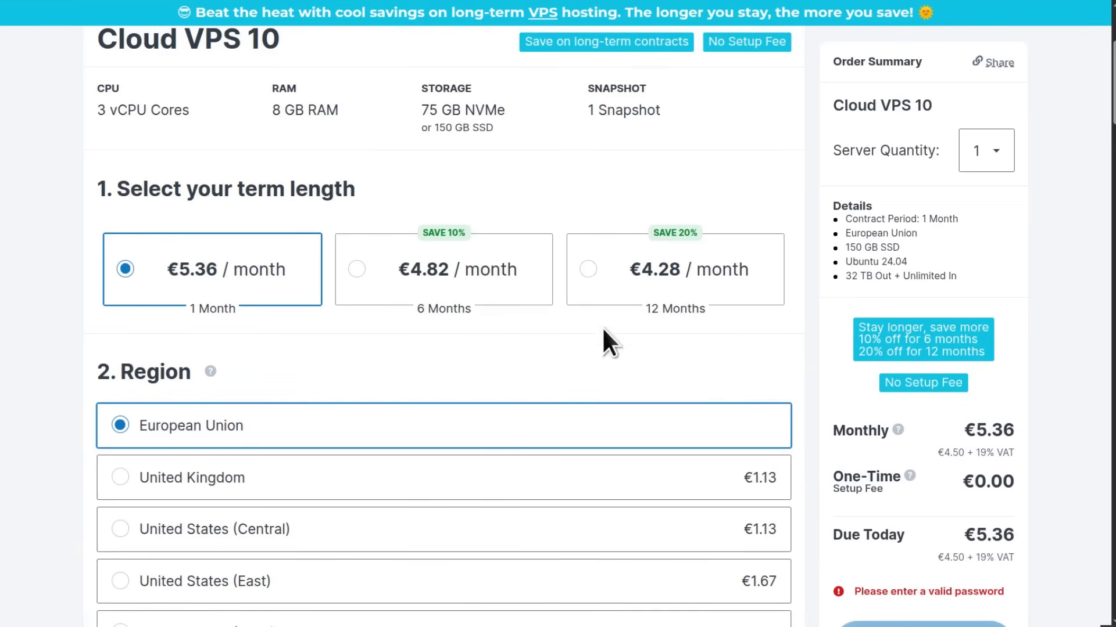
{"action": "scroll", "coordinate": [442, 319], "scroll_direction": "down", "scroll_amount": 5}
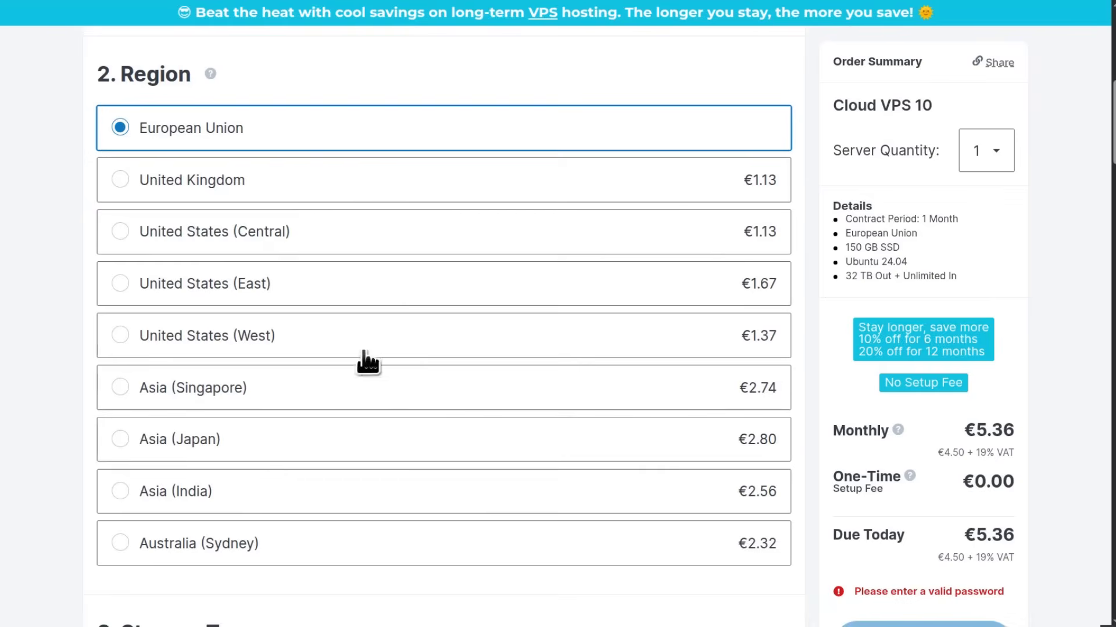
{"action": "left_click", "coordinate": [119, 179]}
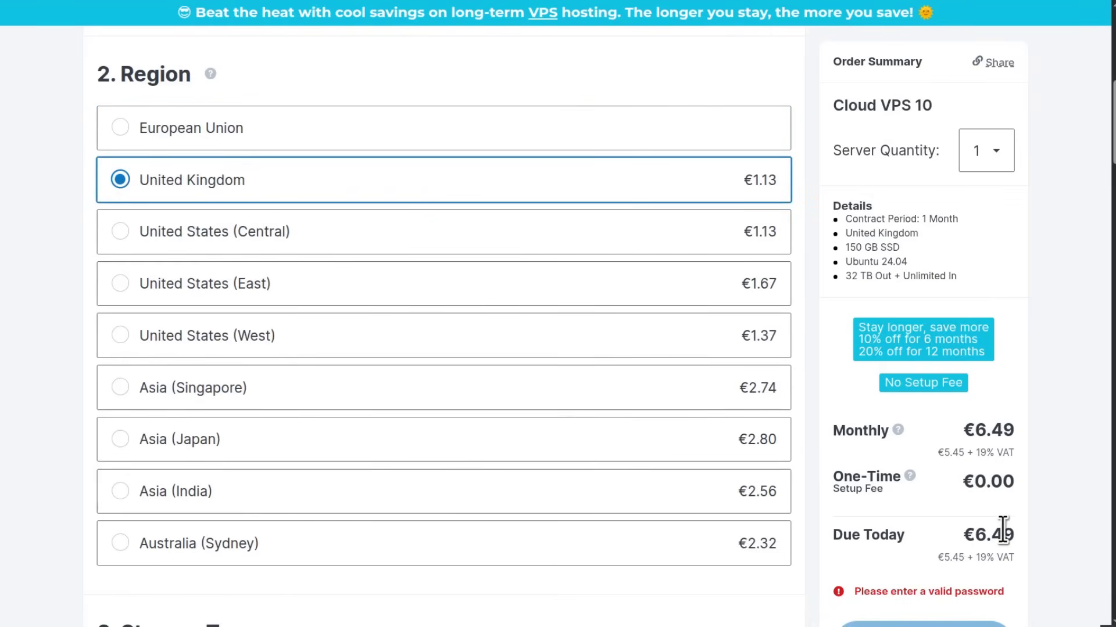
{"action": "left_click", "coordinate": [122, 128]}
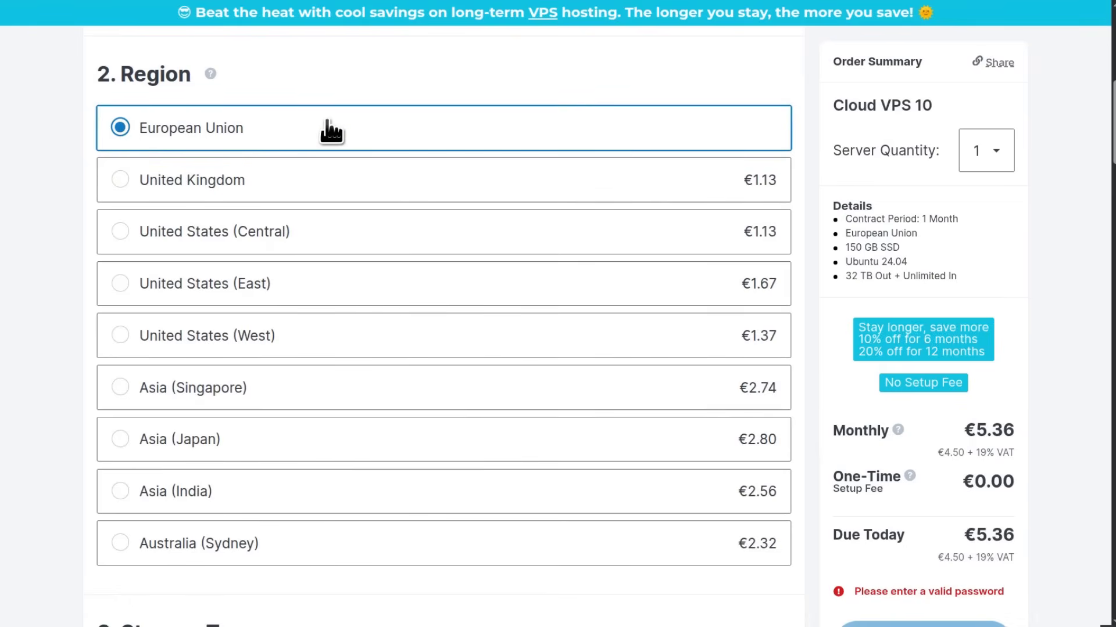
{"action": "scroll", "coordinate": [325, 168], "scroll_direction": "down", "scroll_amount": 9}
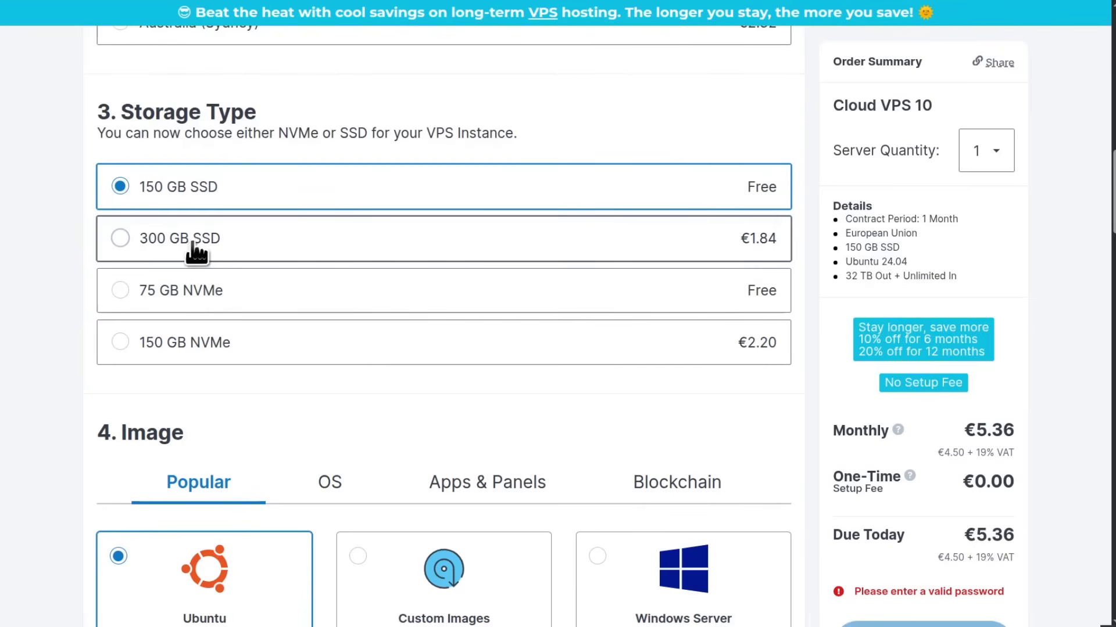
{"action": "left_click", "coordinate": [146, 291]}
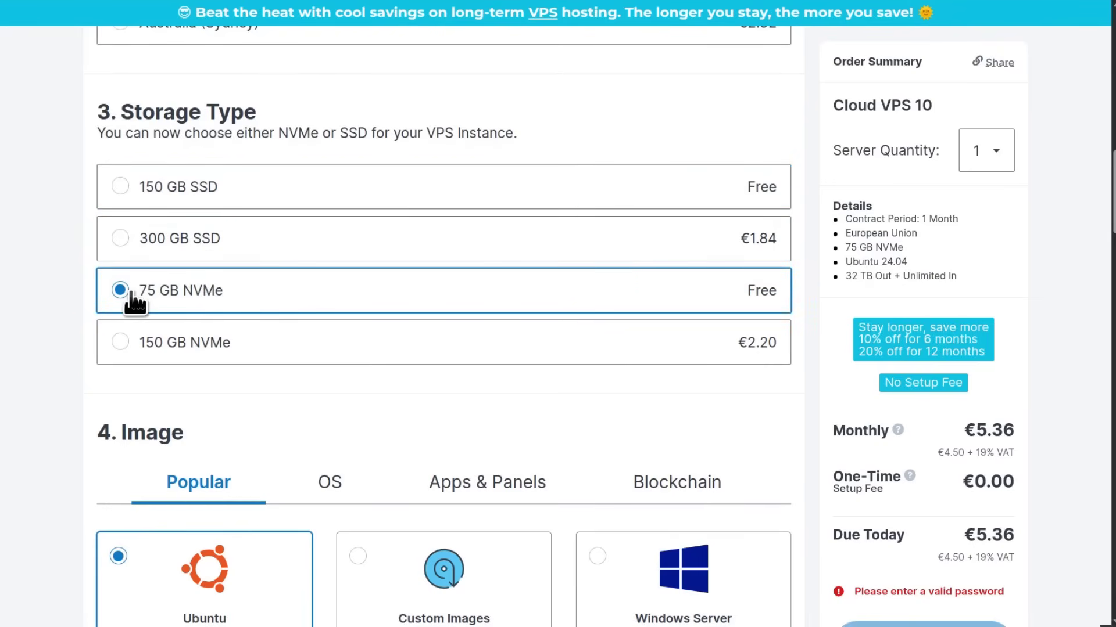
{"action": "scroll", "coordinate": [330, 311], "scroll_direction": "down", "scroll_amount": 2}
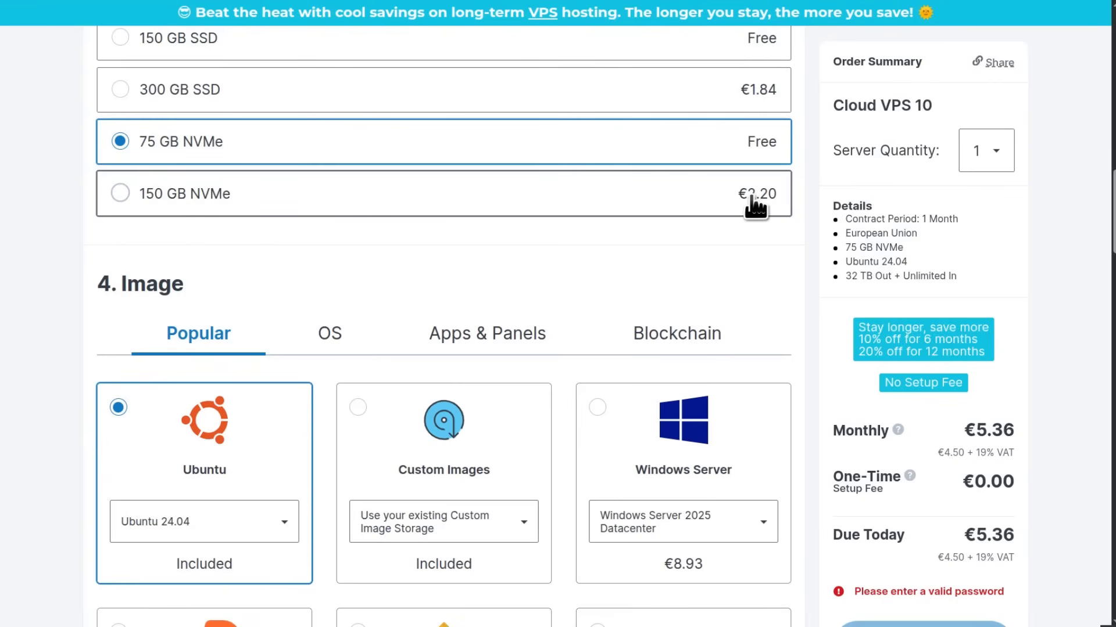
{"action": "scroll", "coordinate": [410, 227], "scroll_direction": "down", "scroll_amount": 2}
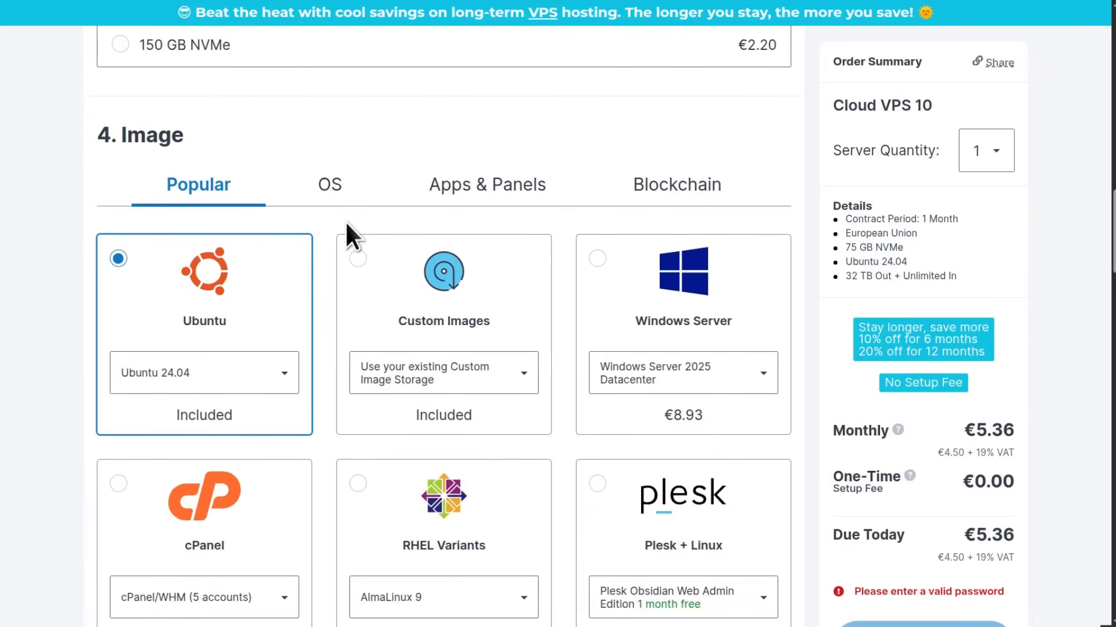
{"action": "scroll", "coordinate": [366, 221], "scroll_direction": "down", "scroll_amount": 1}
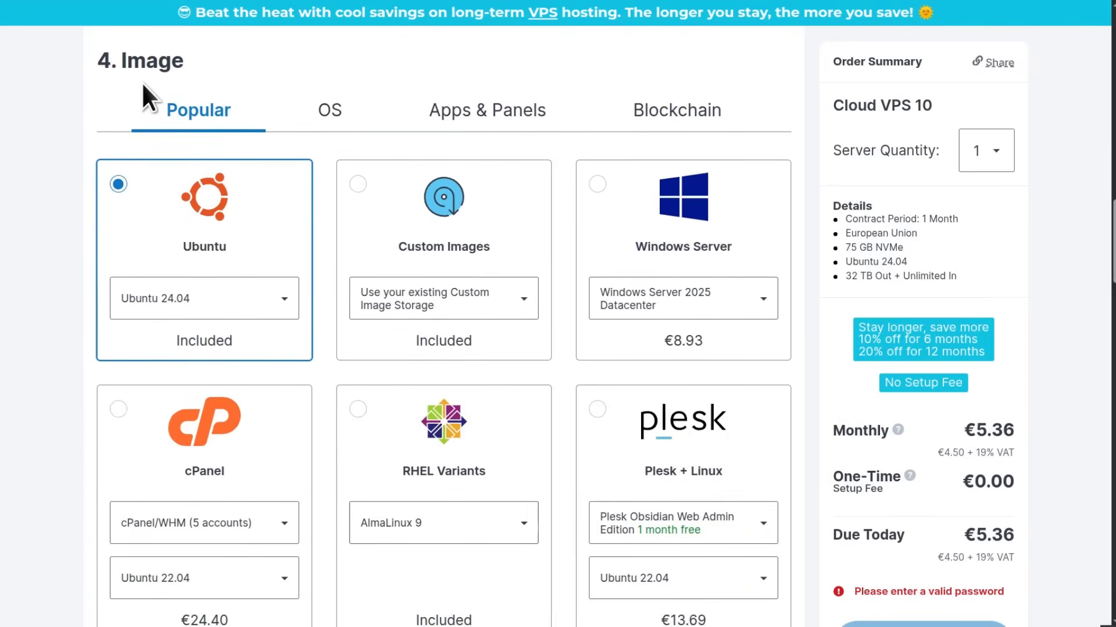
{"action": "scroll", "coordinate": [584, 334], "scroll_direction": "down", "scroll_amount": 3}
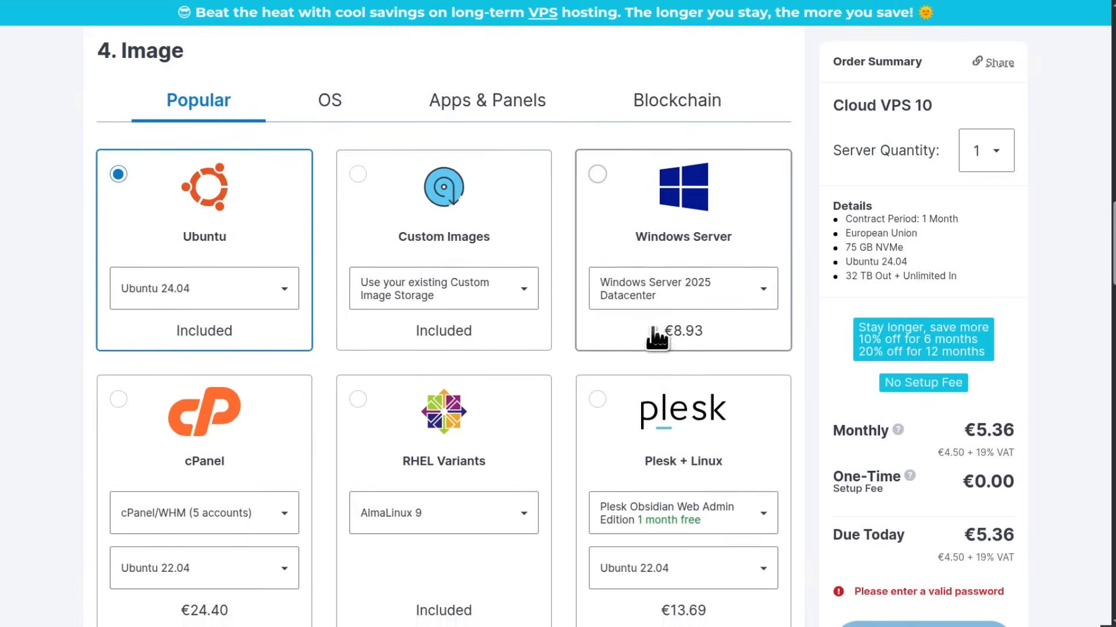
{"action": "scroll", "coordinate": [500, 276], "scroll_direction": "up", "scroll_amount": 3}
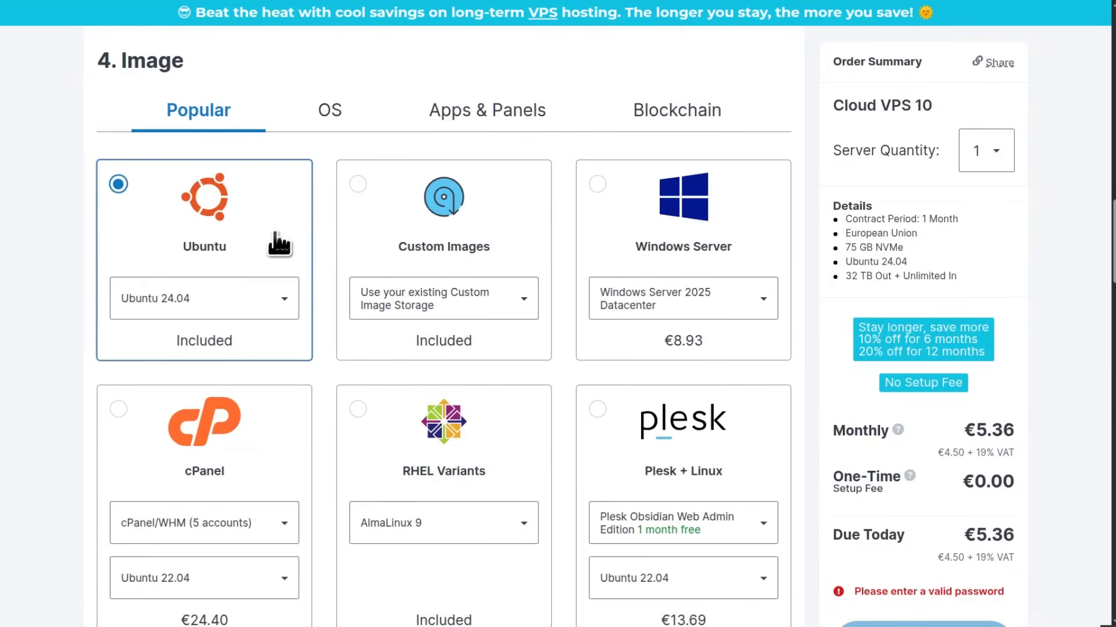
{"action": "scroll", "coordinate": [523, 308], "scroll_direction": "down", "scroll_amount": 3}
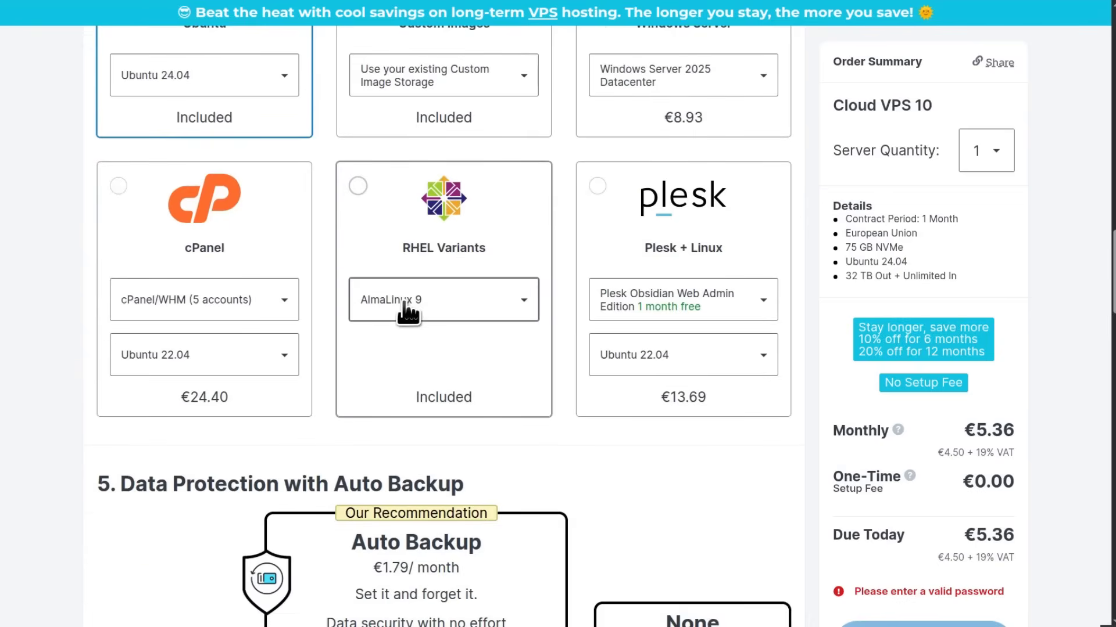
{"action": "scroll", "coordinate": [599, 295], "scroll_direction": "up", "scroll_amount": 3}
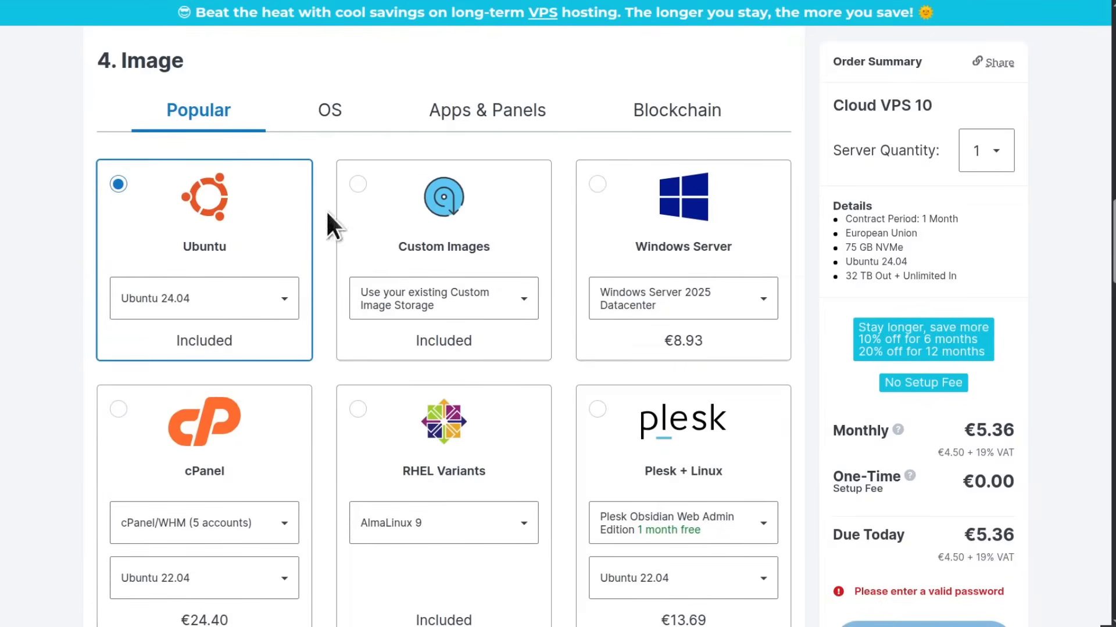
- Set the section 4 Image OS to Debian, version Debian 12
{"action": "left_click", "coordinate": [331, 116]}
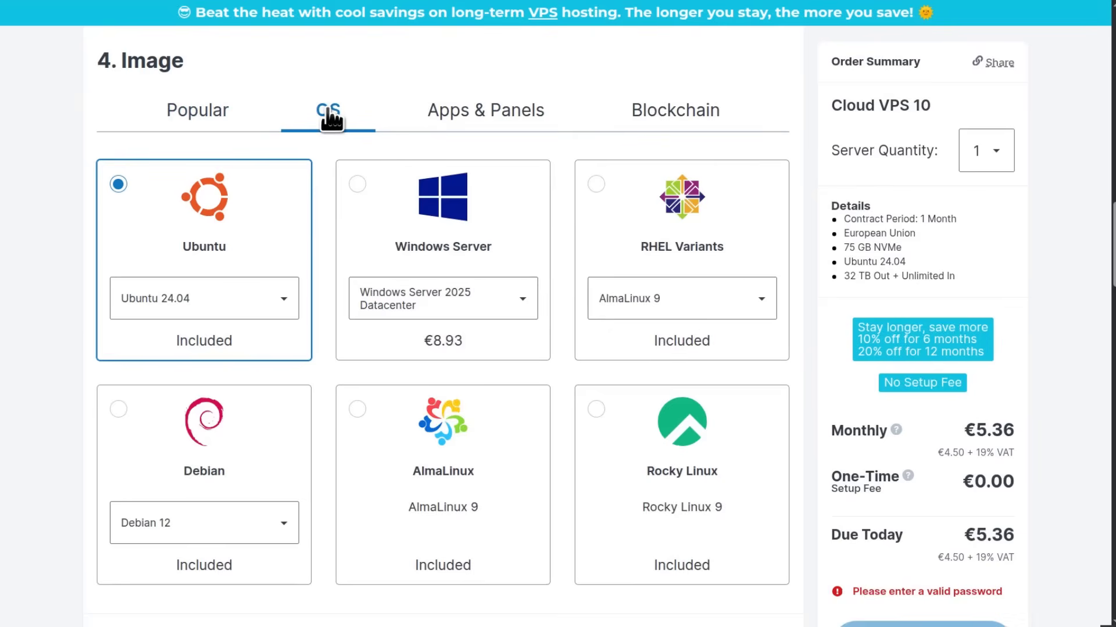
{"action": "scroll", "coordinate": [715, 256], "scroll_direction": "down", "scroll_amount": 2}
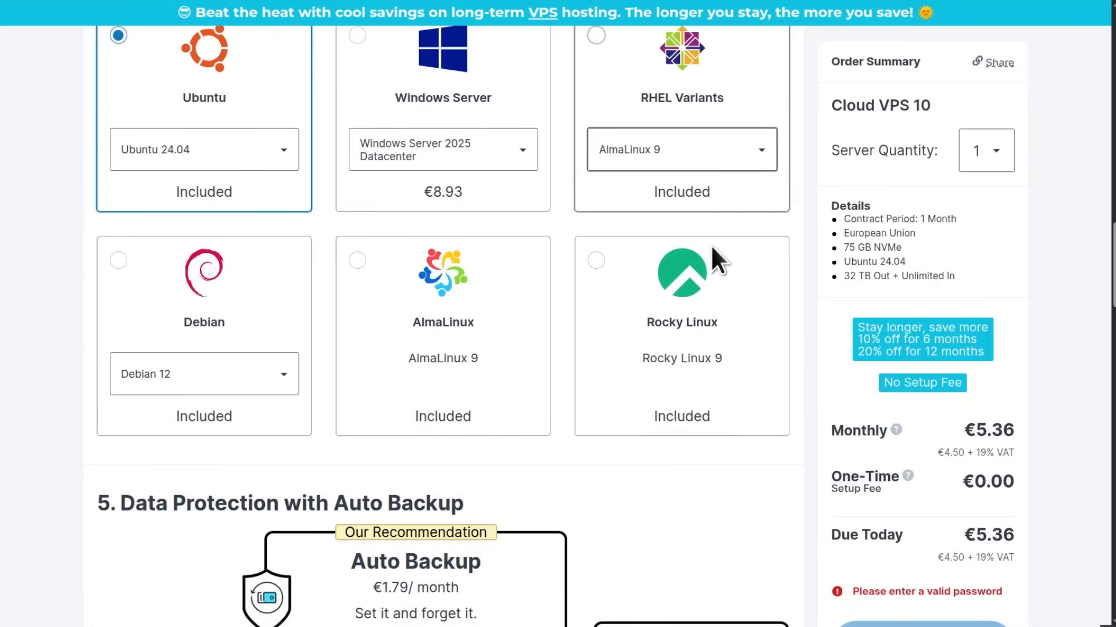
{"action": "left_click", "coordinate": [186, 374]}
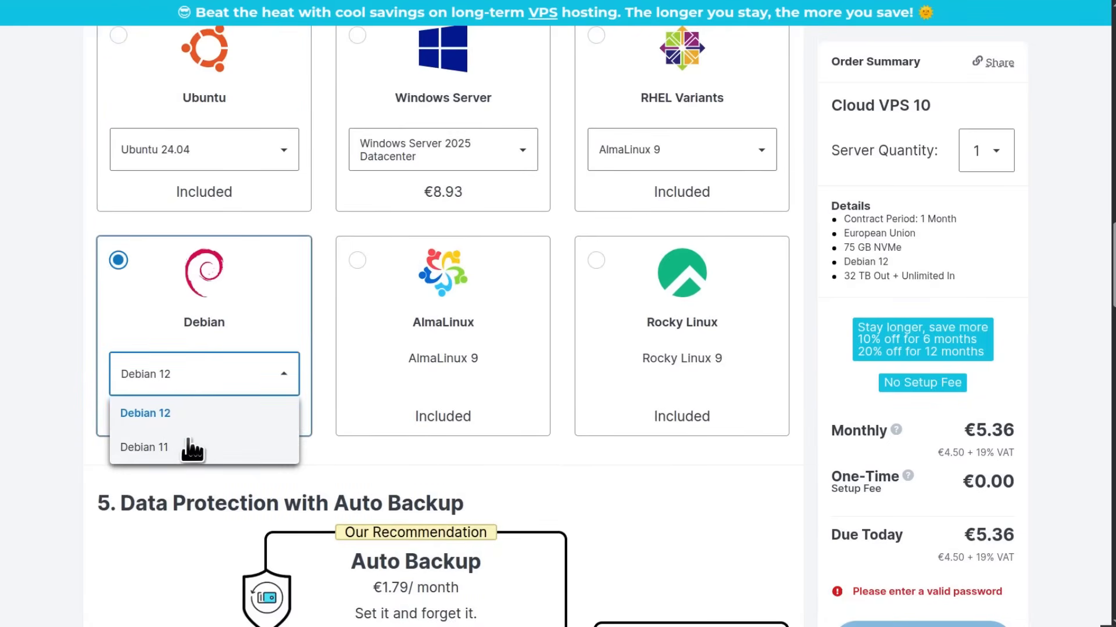
{"action": "left_click", "coordinate": [181, 414]}
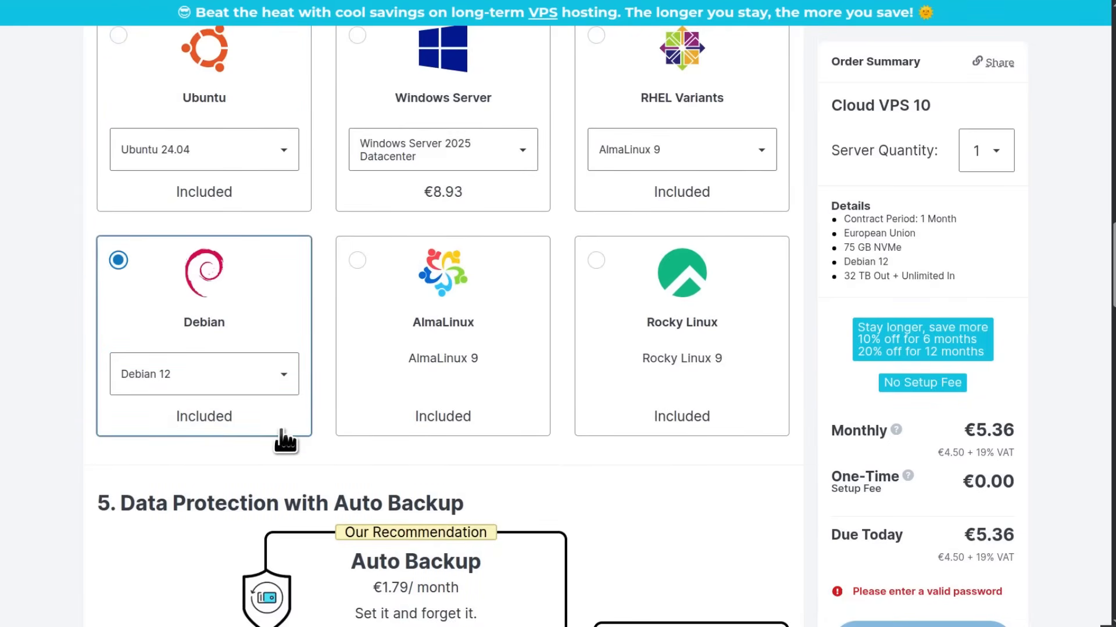
{"action": "scroll", "coordinate": [525, 418], "scroll_direction": "down", "scroll_amount": 4}
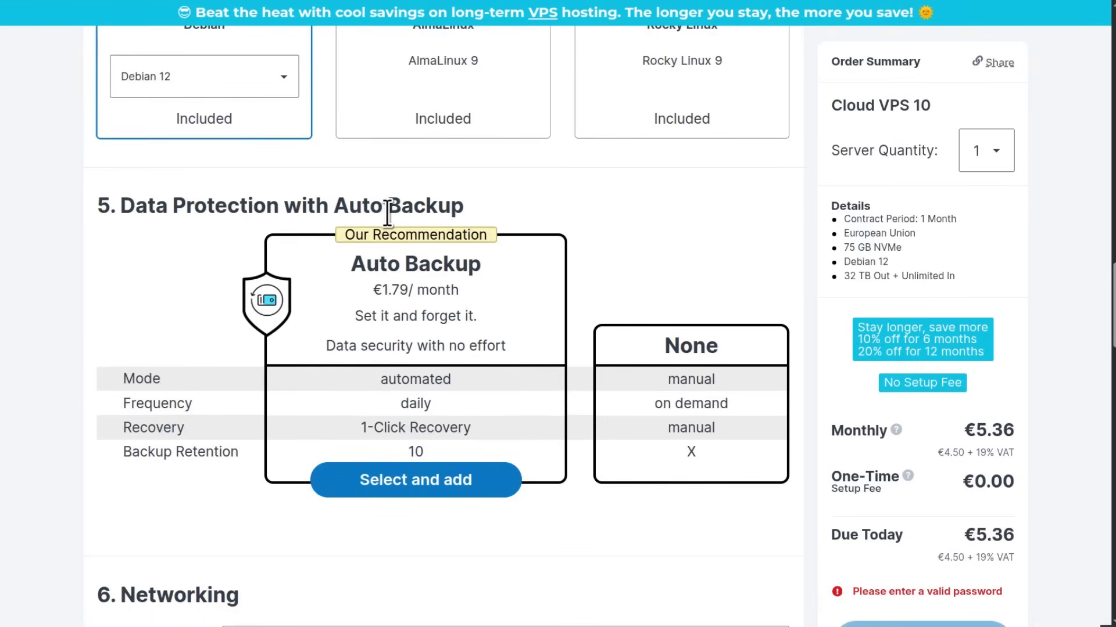
{"action": "scroll", "coordinate": [459, 259], "scroll_direction": "down", "scroll_amount": 2}
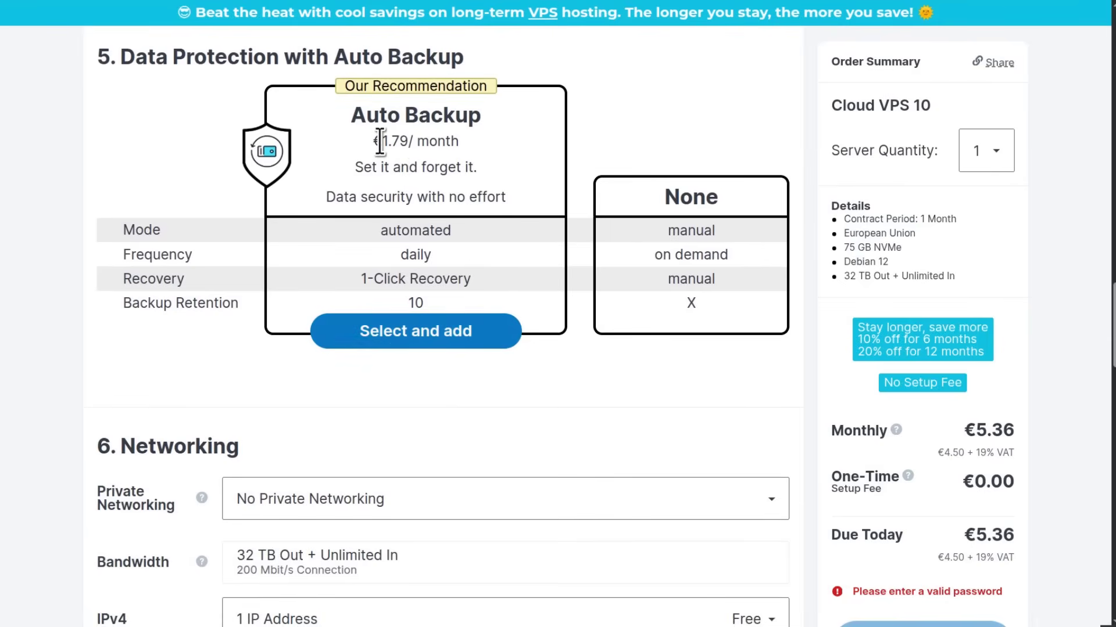
- Add the €1.79/month Auto Backup option in section 5 Data Protection
{"action": "left_click_drag", "start_coordinate": [382, 142], "coordinate": [409, 141]}
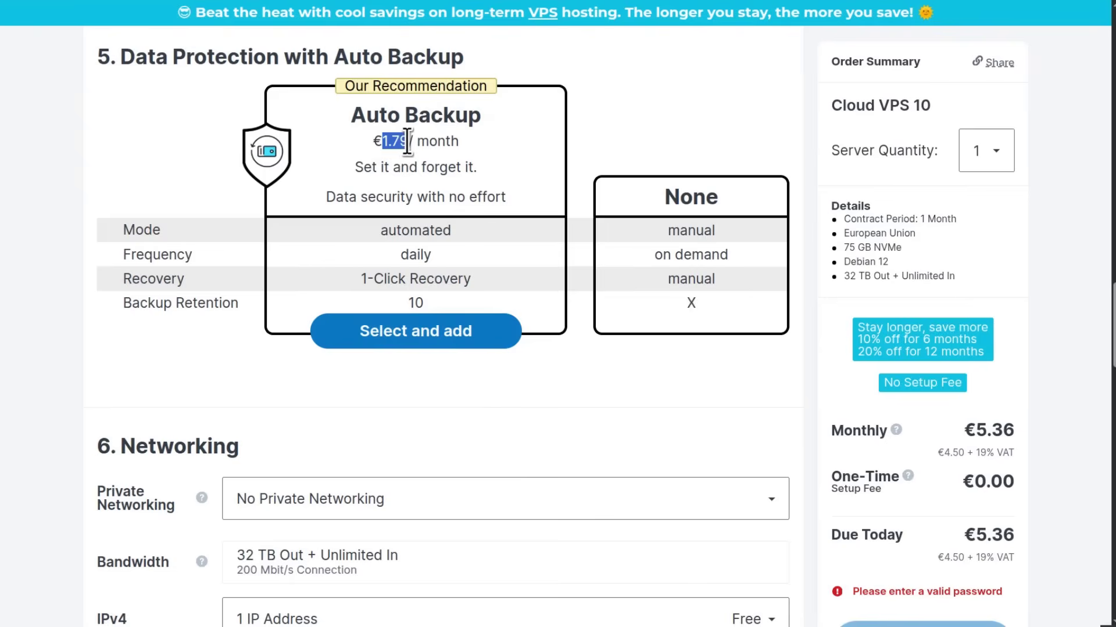
{"action": "left_click", "coordinate": [85, 148]}
{"action": "left_click", "coordinate": [416, 338]}
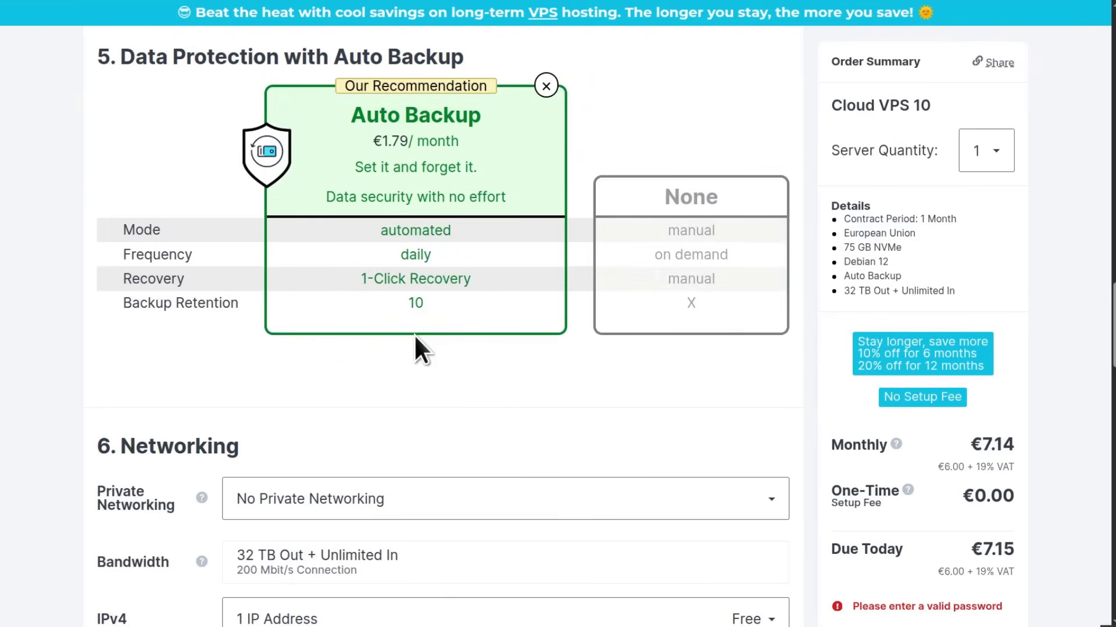
{"action": "scroll", "coordinate": [405, 319], "scroll_direction": "down", "scroll_amount": 5}
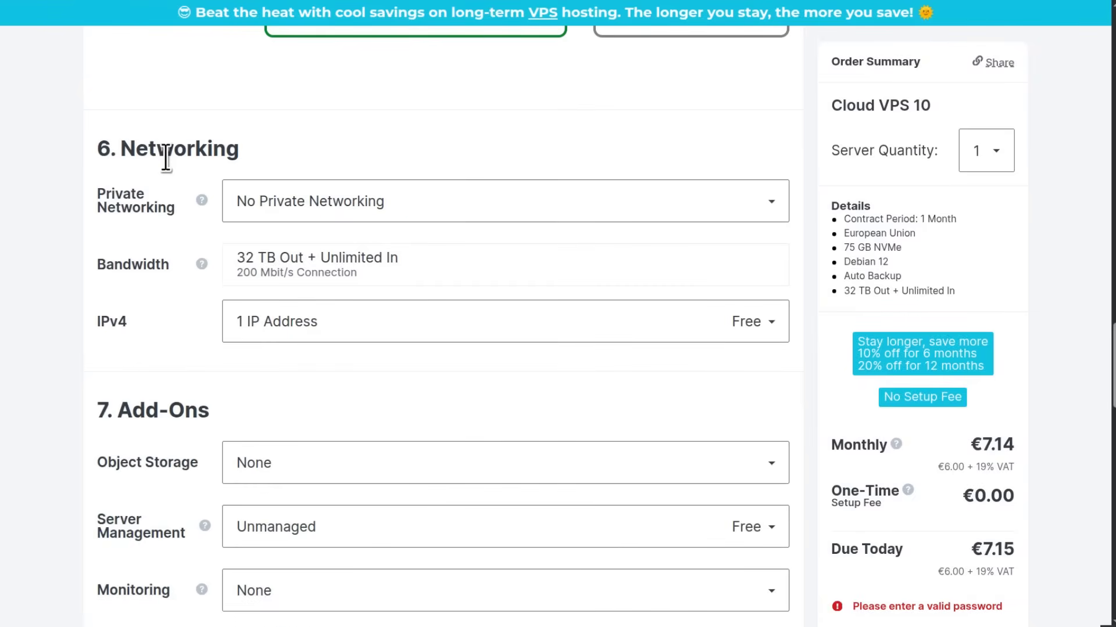
{"action": "scroll", "coordinate": [432, 229], "scroll_direction": "down", "scroll_amount": 2}
{"action": "mouse_move", "coordinate": [205, 116]}
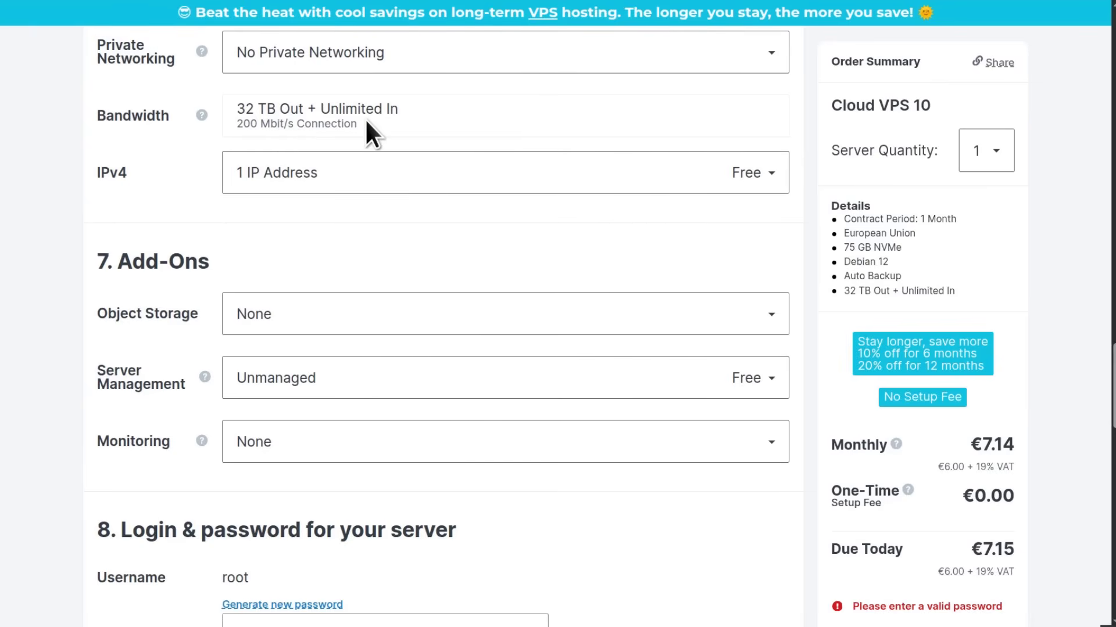
- Review IPv4, Object Storage and Server Management options, keeping None and Unmanaged
{"action": "scroll", "coordinate": [191, 187], "scroll_direction": "down", "scroll_amount": 2}
{"action": "scroll", "coordinate": [187, 178], "scroll_direction": "up", "scroll_amount": 2}
{"action": "left_click", "coordinate": [671, 171]}
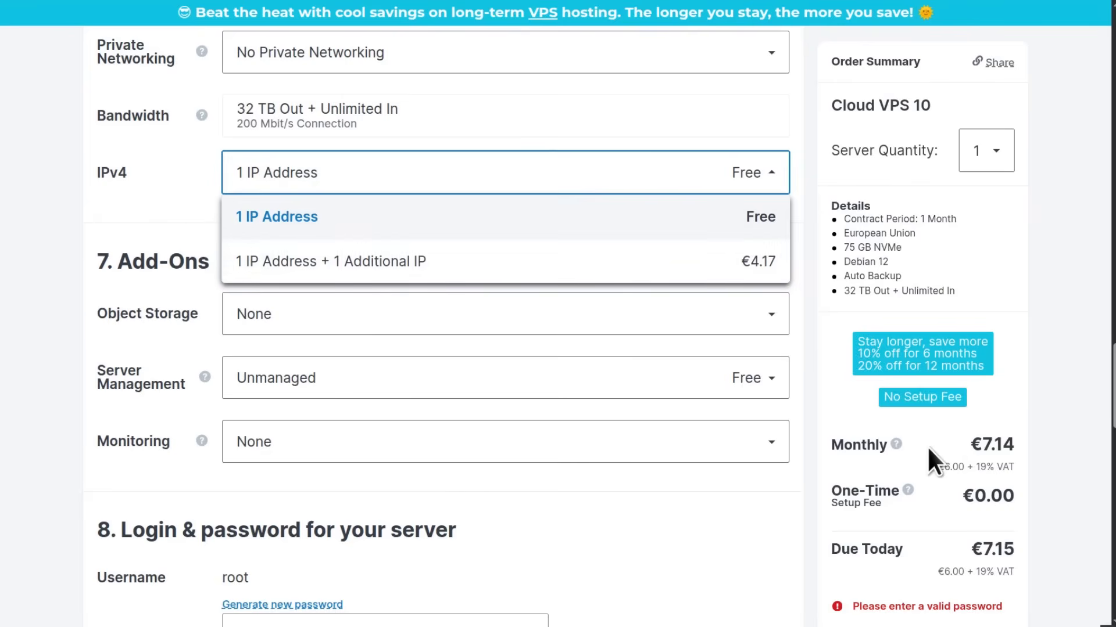
{"action": "scroll", "coordinate": [310, 313], "scroll_direction": "down", "scroll_amount": 2}
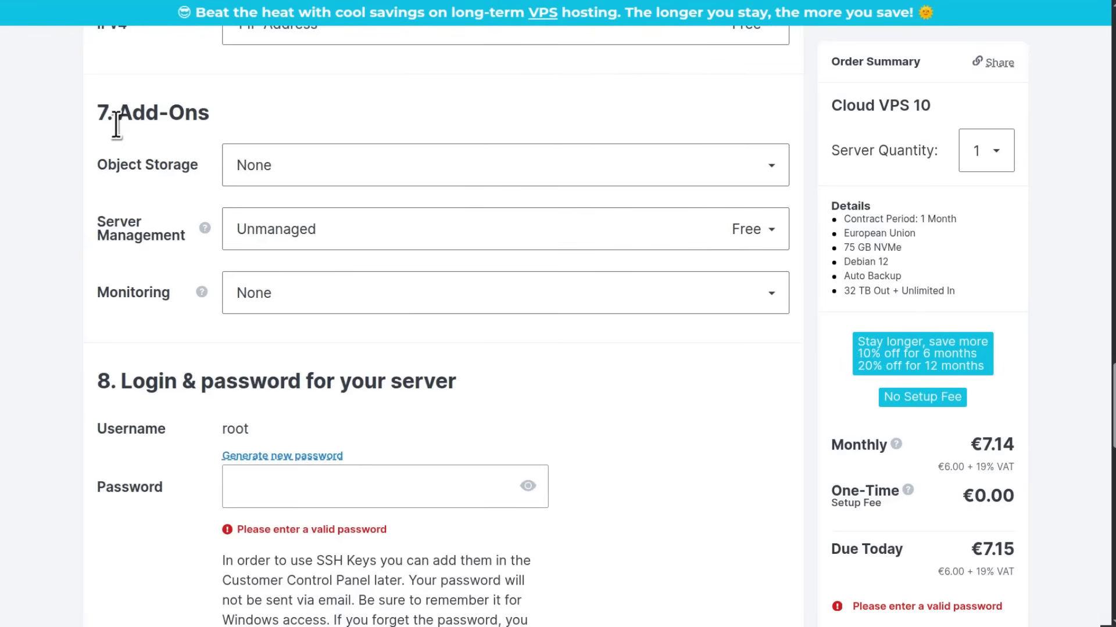
{"action": "left_click", "coordinate": [379, 170]}
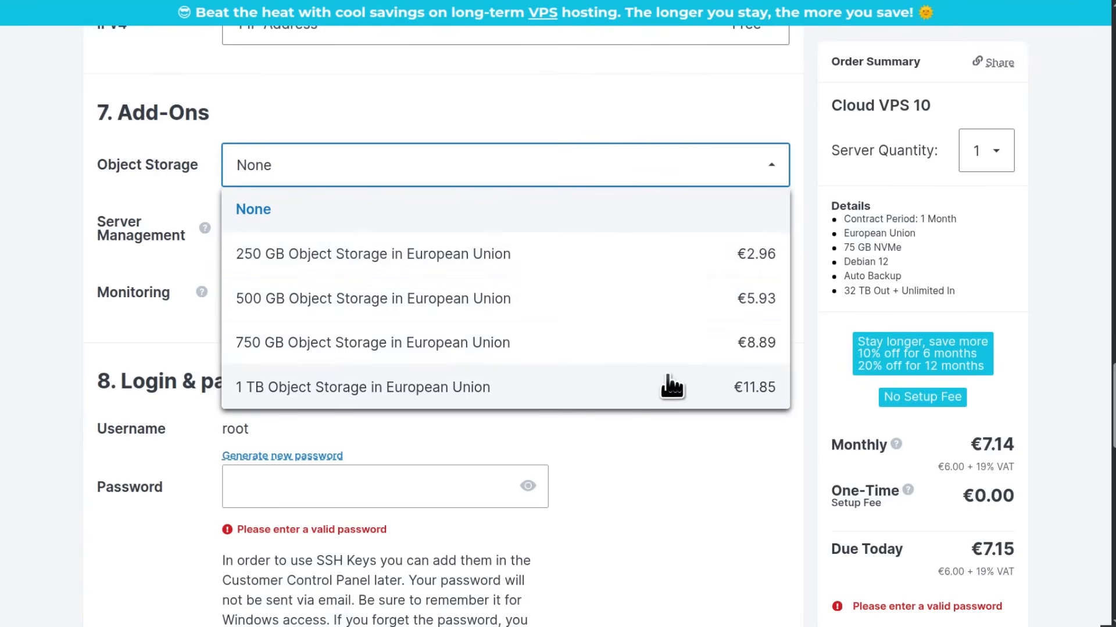
{"action": "left_click", "coordinate": [400, 107]}
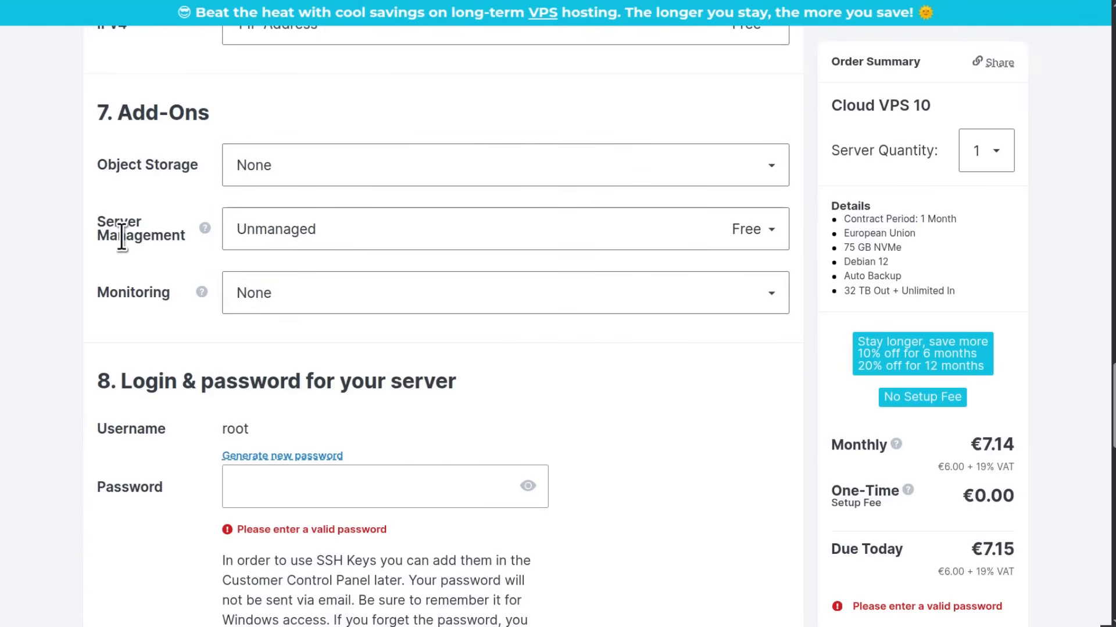
{"action": "left_click", "coordinate": [435, 238]}
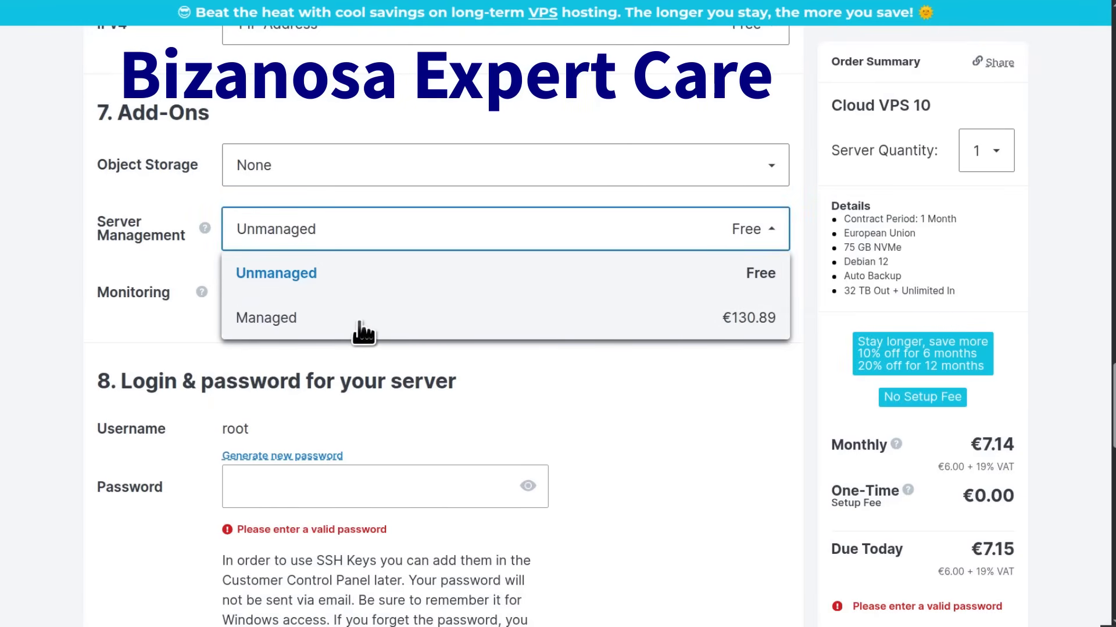
{"action": "left_click", "coordinate": [407, 200]}
- Leave Monitoring at None and generate a new root password
{"action": "scroll", "coordinate": [374, 348], "scroll_direction": "down", "scroll_amount": 2}
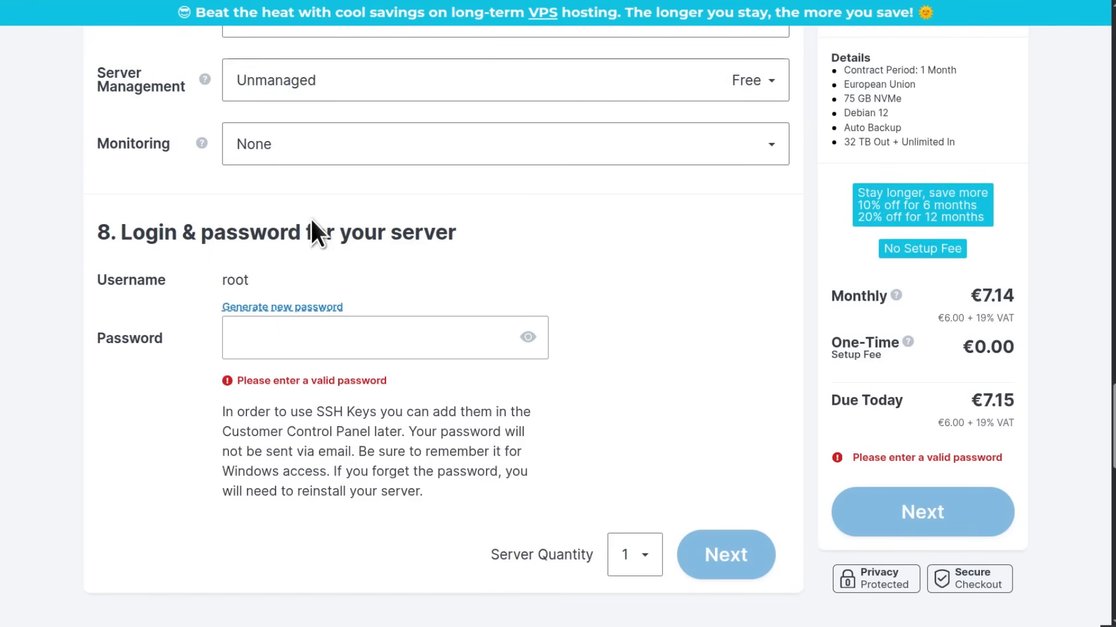
{"action": "left_click", "coordinate": [402, 139]}
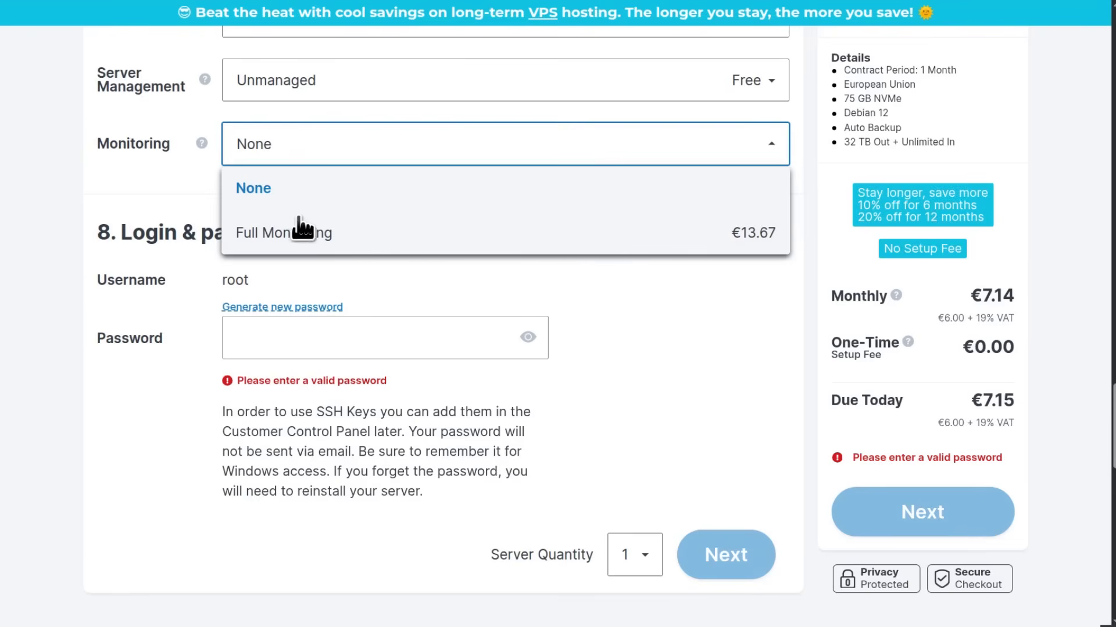
{"action": "left_click", "coordinate": [277, 187]}
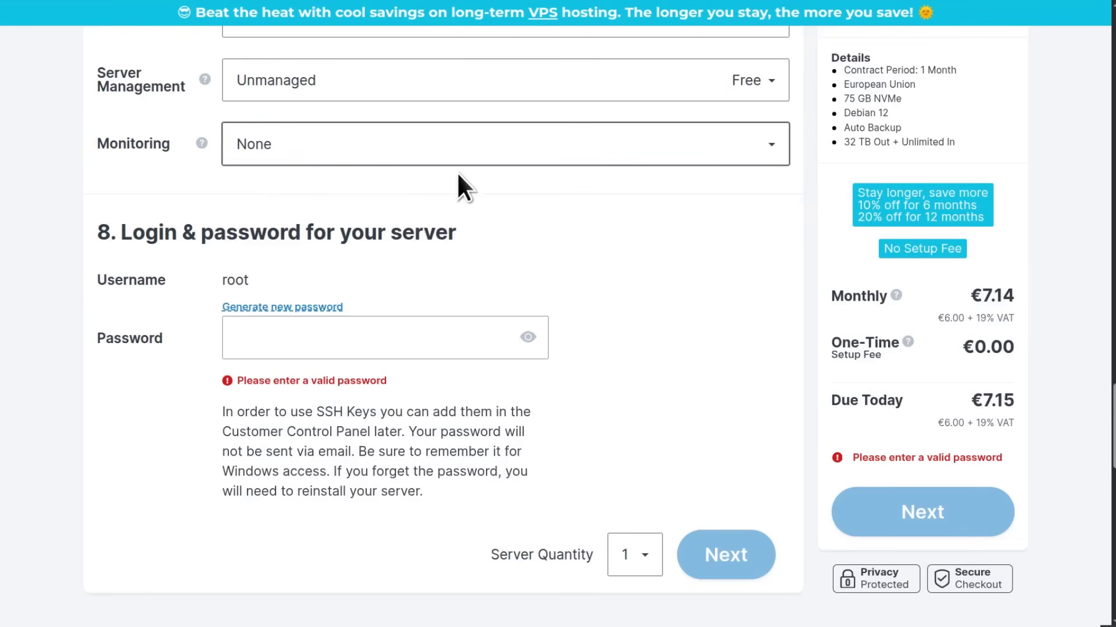
{"action": "scroll", "coordinate": [463, 207], "scroll_direction": "down", "scroll_amount": 3}
{"action": "left_click", "coordinate": [283, 158]}
{"action": "right_click", "coordinate": [326, 194]}
- Copy the generated password, mask it, and paste it into a text editor
{"action": "left_click", "coordinate": [382, 260]}
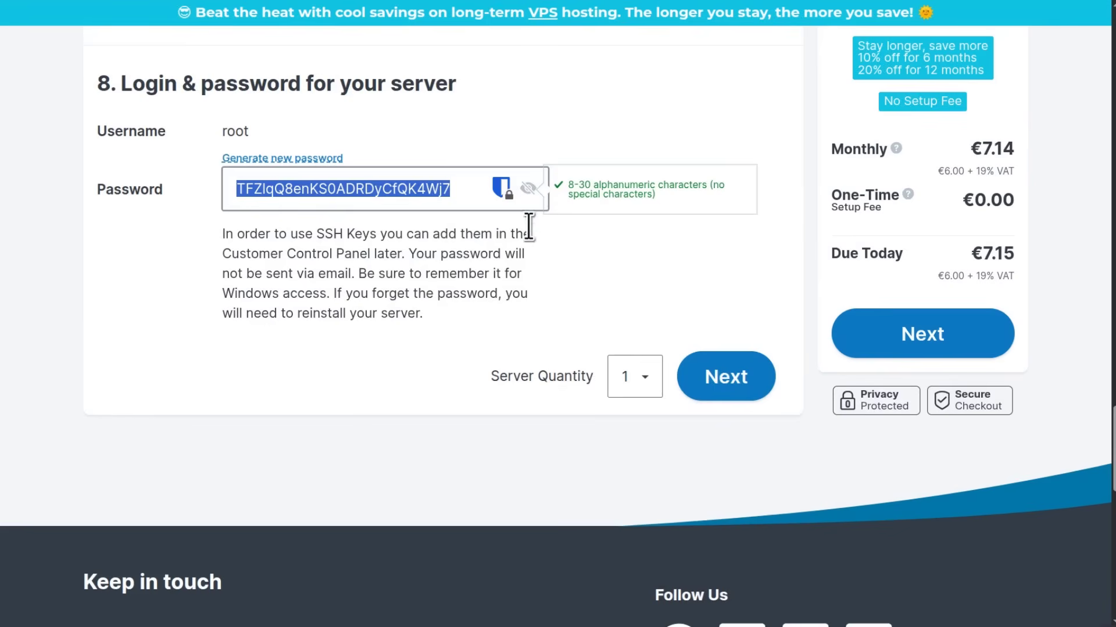
{"action": "left_click", "coordinate": [528, 189]}
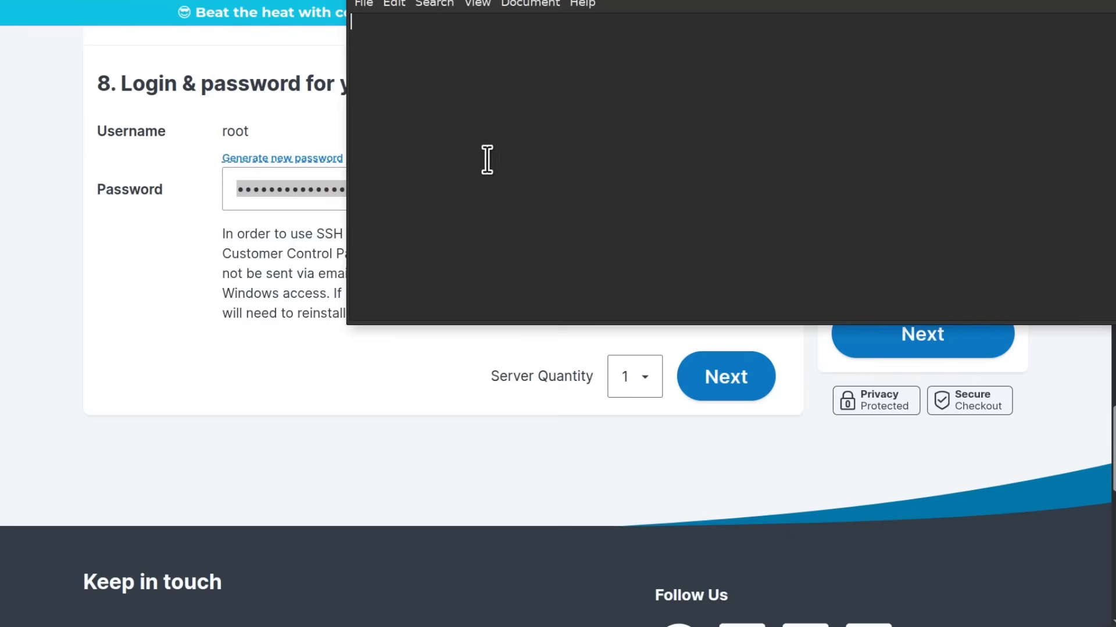
{"action": "key", "text": "ctrl+v"}
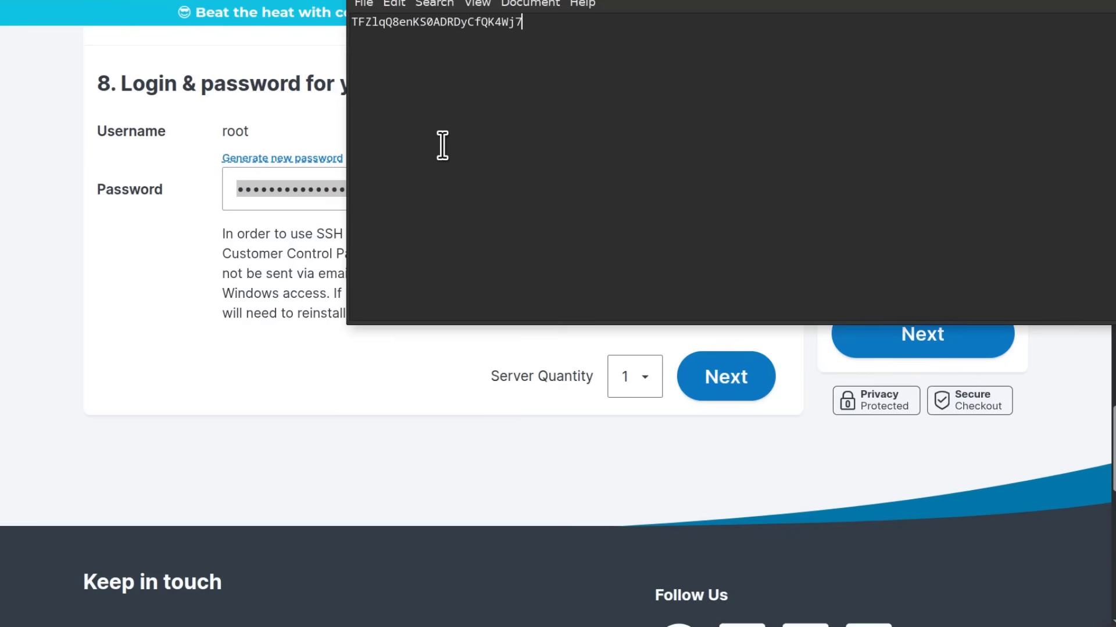
- Close the text editor and return to the login & password section
{"action": "left_click", "coordinate": [67, 289]}
{"action": "scroll", "coordinate": [794, 257], "scroll_direction": "up", "scroll_amount": 1}
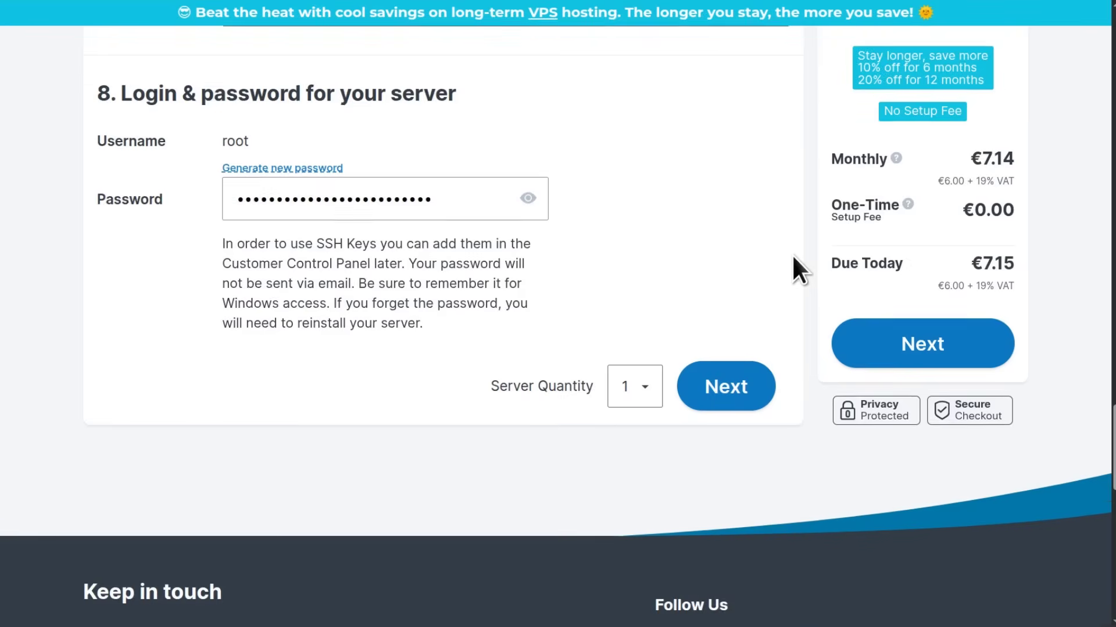
{"action": "scroll", "coordinate": [793, 262], "scroll_direction": "up", "scroll_amount": 2}
{"action": "scroll", "coordinate": [793, 261], "scroll_direction": "down", "scroll_amount": 1}
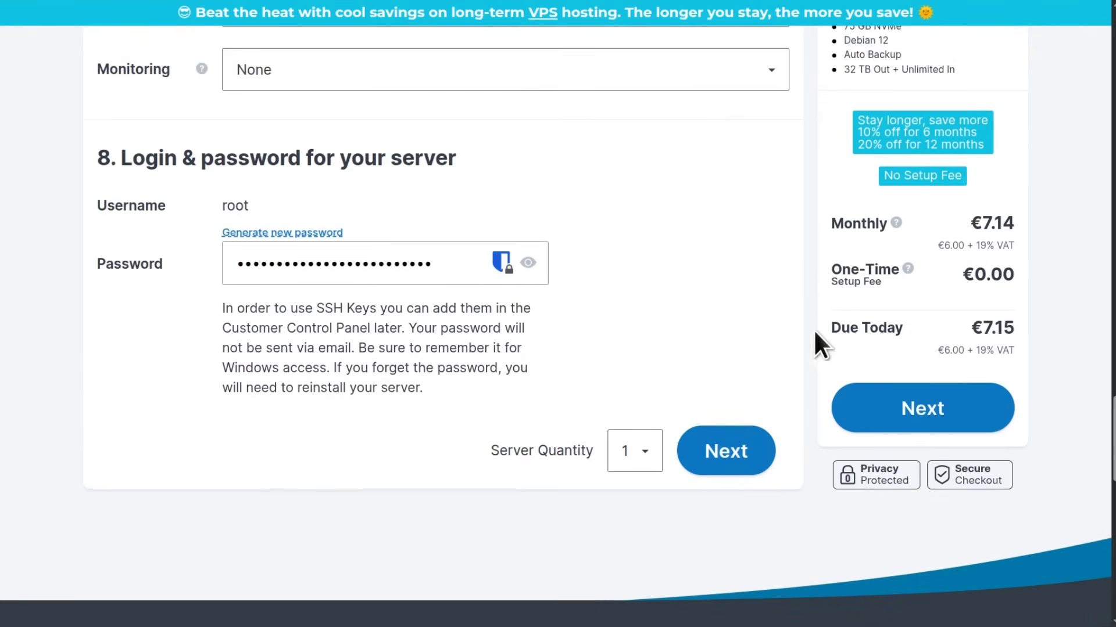
- Check the €7.14 monthly and €7.15 due-today totals, then proceed to Customer Data
{"action": "left_click_drag", "start_coordinate": [972, 327], "coordinate": [1025, 326]}
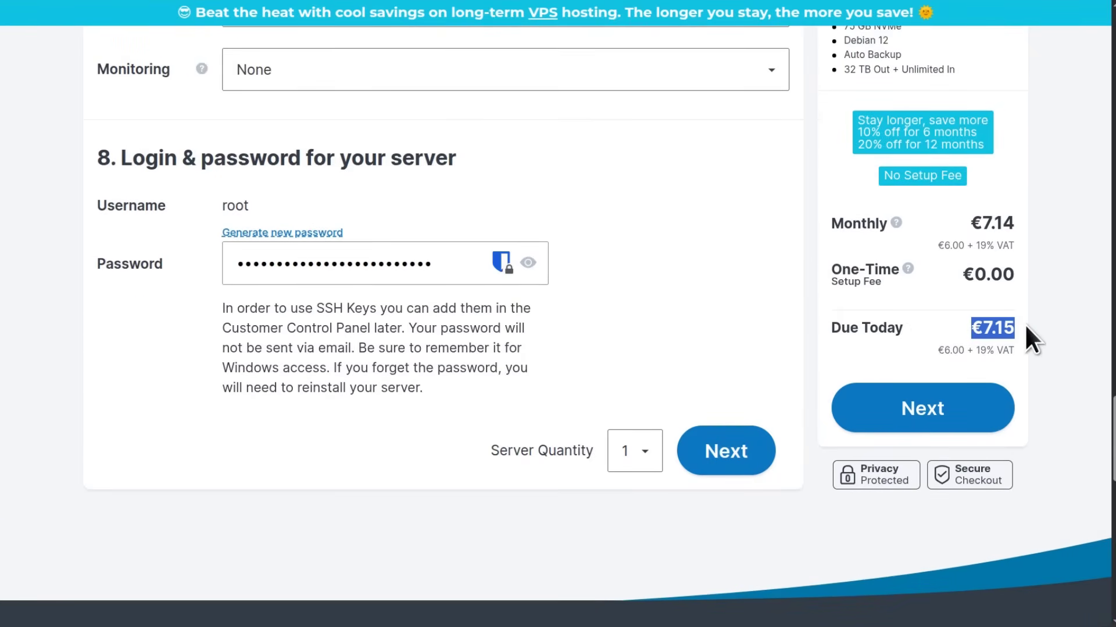
{"action": "left_click_drag", "start_coordinate": [973, 219], "coordinate": [1020, 216]}
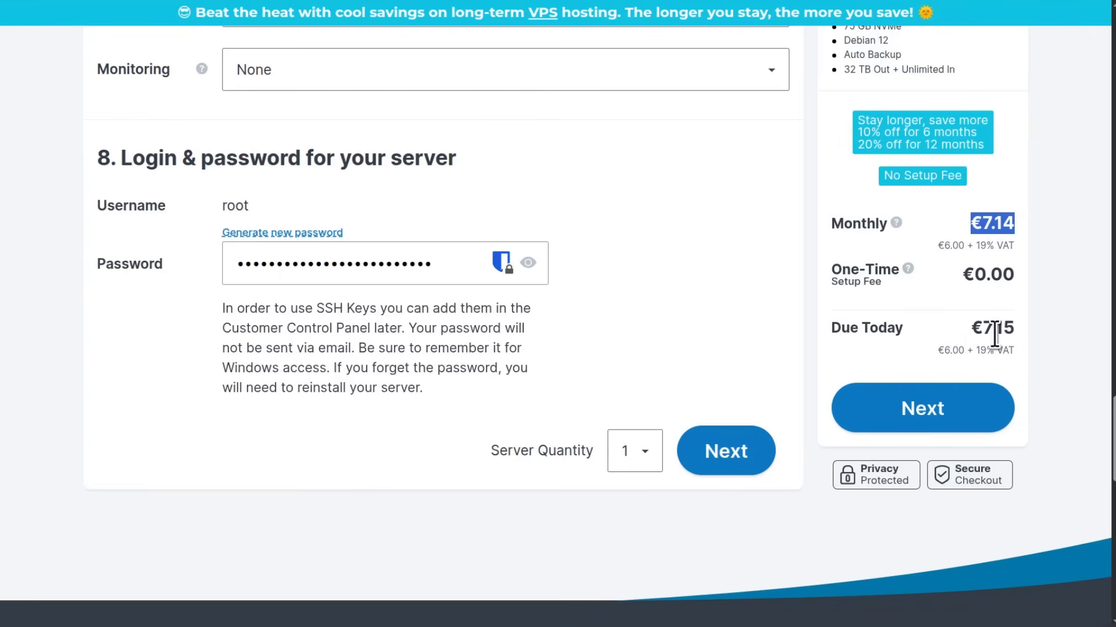
{"action": "left_click", "coordinate": [937, 311]}
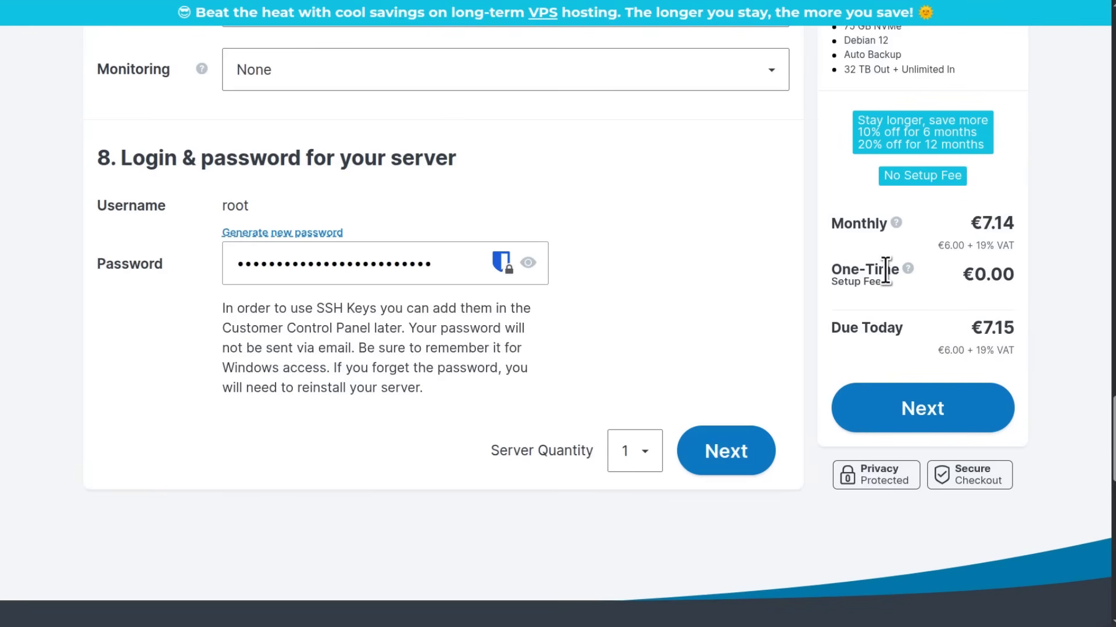
{"action": "mouse_move", "coordinate": [906, 272]}
{"action": "left_click_drag", "start_coordinate": [971, 328], "coordinate": [1016, 325]}
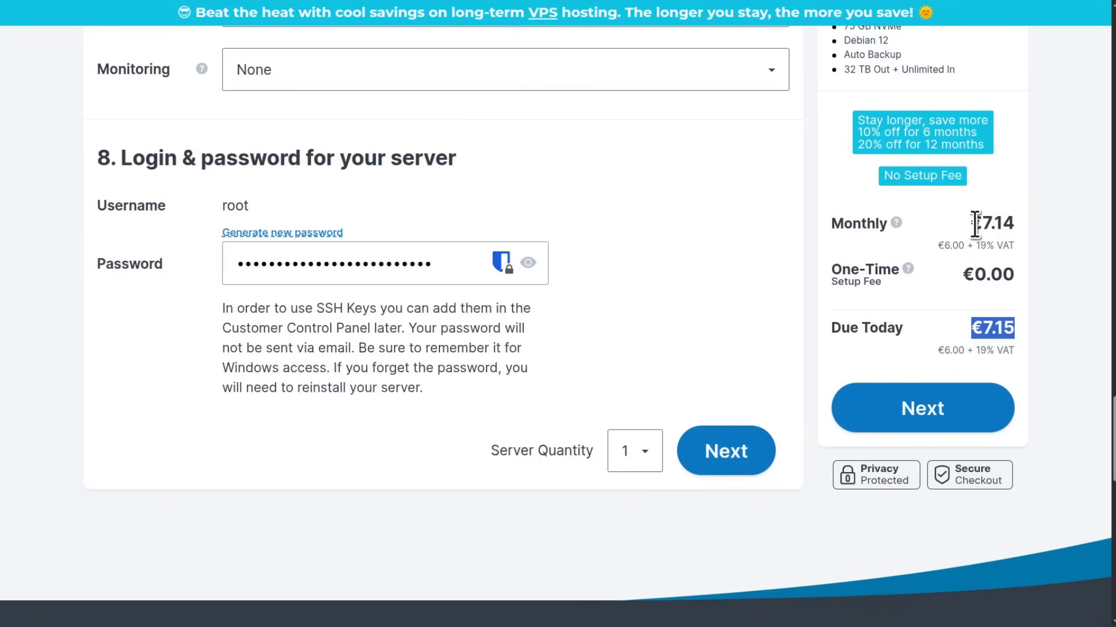
{"action": "left_click_drag", "start_coordinate": [970, 223], "coordinate": [1014, 224]}
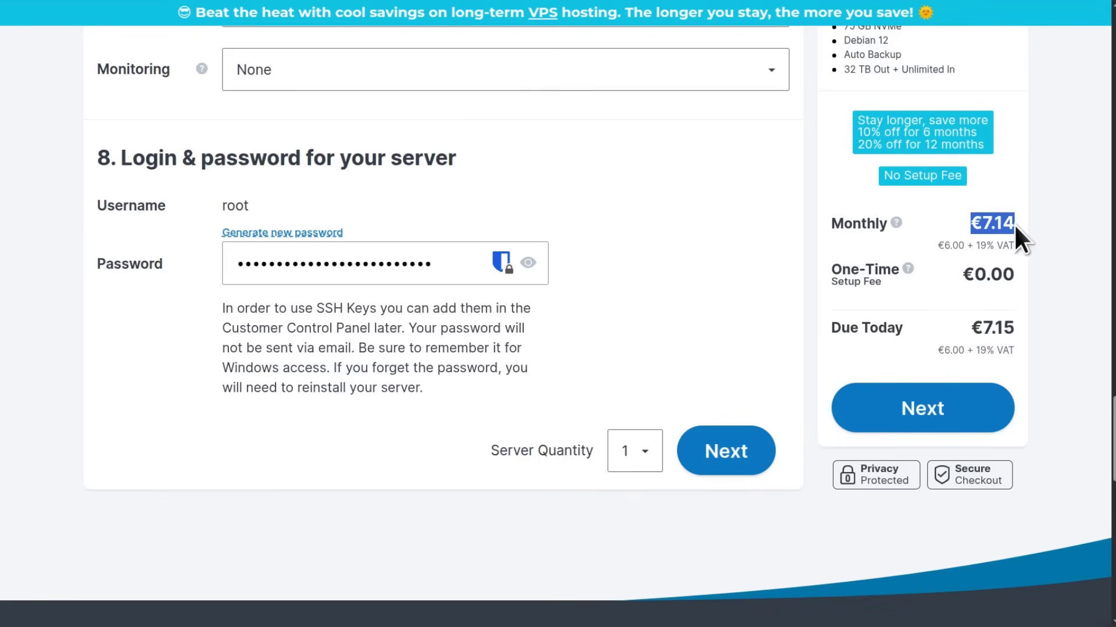
{"action": "scroll", "coordinate": [723, 270], "scroll_direction": "down", "scroll_amount": 12}
{"action": "scroll", "coordinate": [720, 267], "scroll_direction": "up", "scroll_amount": 10}
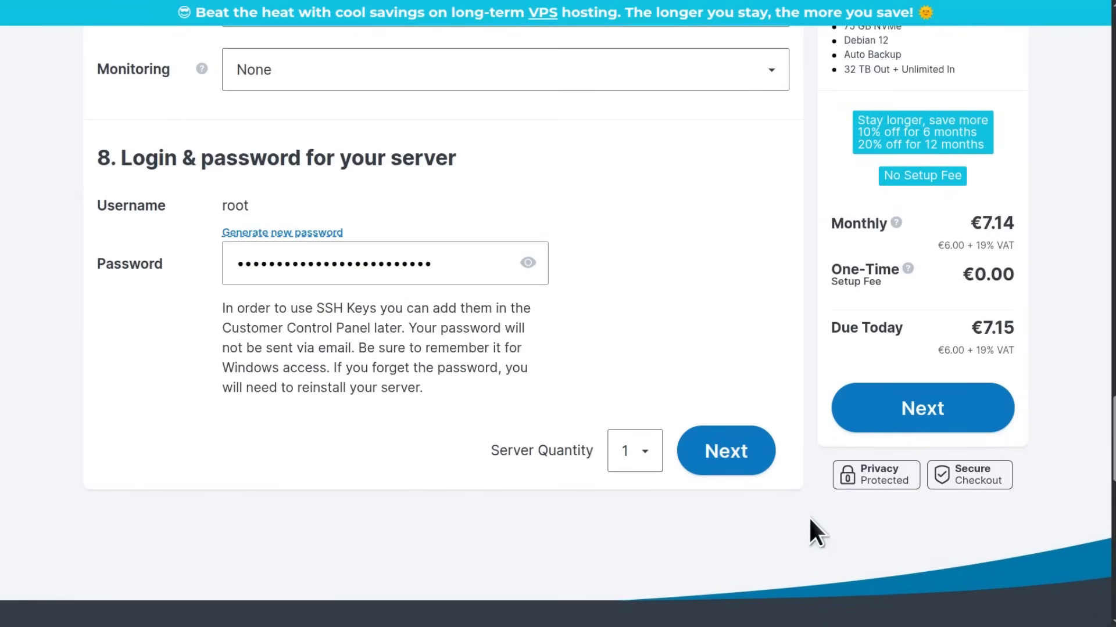
{"action": "left_click", "coordinate": [921, 413]}
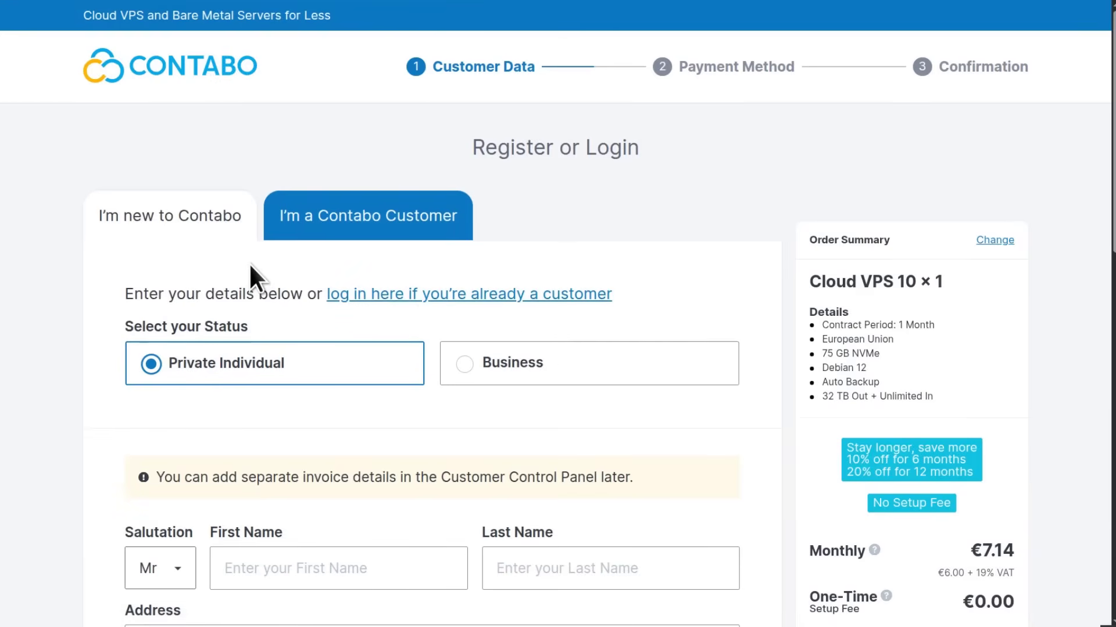
{"action": "scroll", "coordinate": [251, 266], "scroll_direction": "down", "scroll_amount": 3}
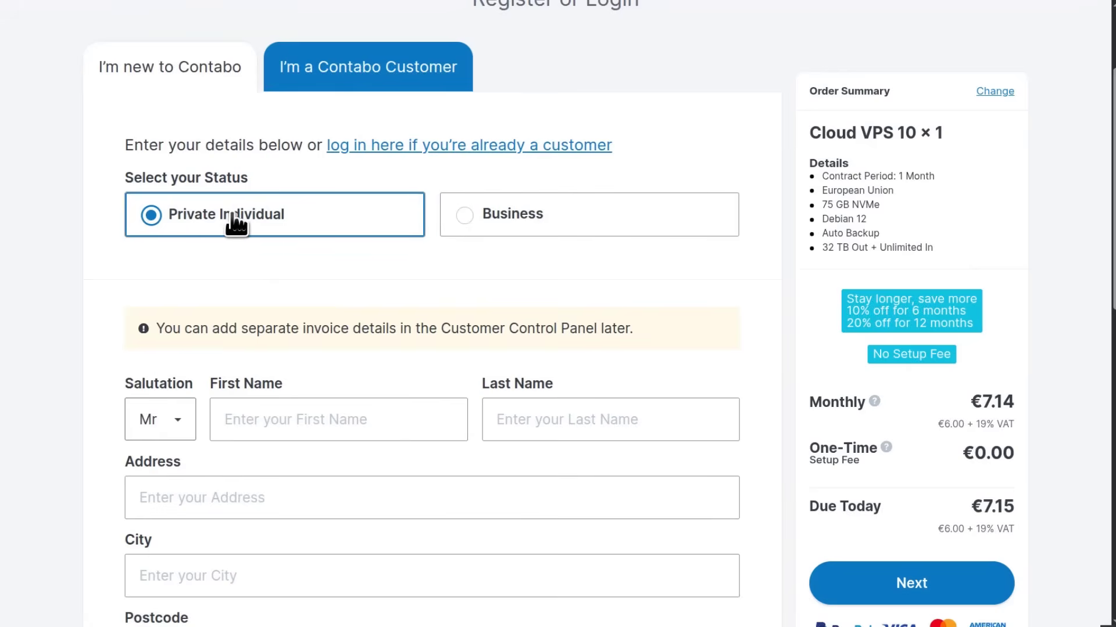
{"action": "scroll", "coordinate": [326, 249], "scroll_direction": "down", "scroll_amount": 5}
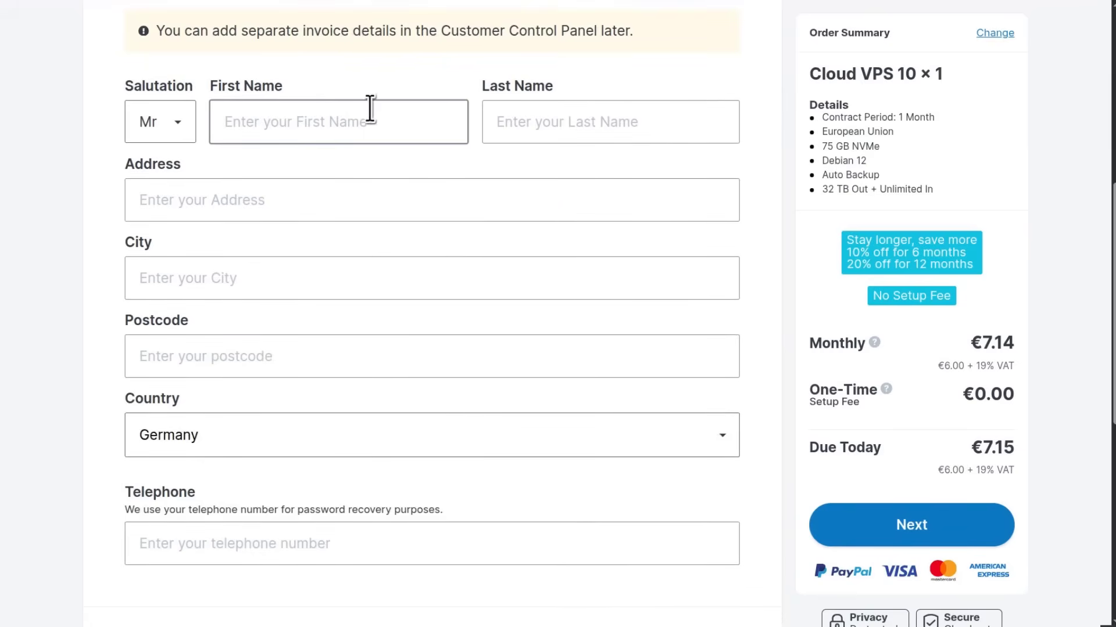
{"action": "scroll", "coordinate": [348, 343], "scroll_direction": "down", "scroll_amount": 8}
{"action": "scroll", "coordinate": [347, 344], "scroll_direction": "up", "scroll_amount": 12}
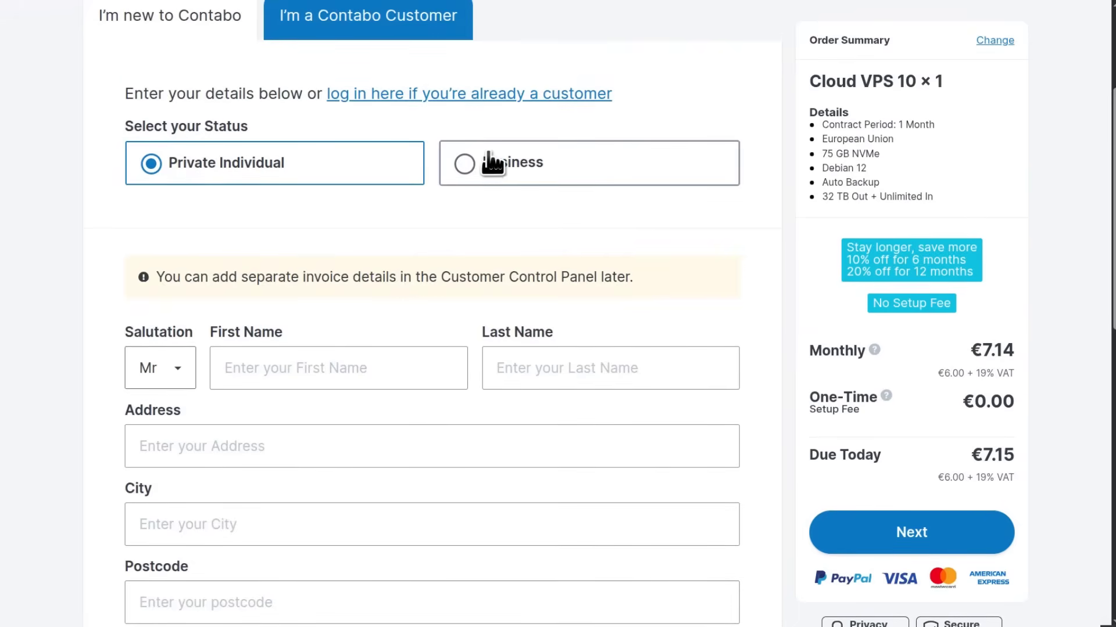
- Switch the registration type to Business and look through its form
{"action": "left_click", "coordinate": [491, 163]}
{"action": "scroll", "coordinate": [409, 309], "scroll_direction": "down", "scroll_amount": 5}
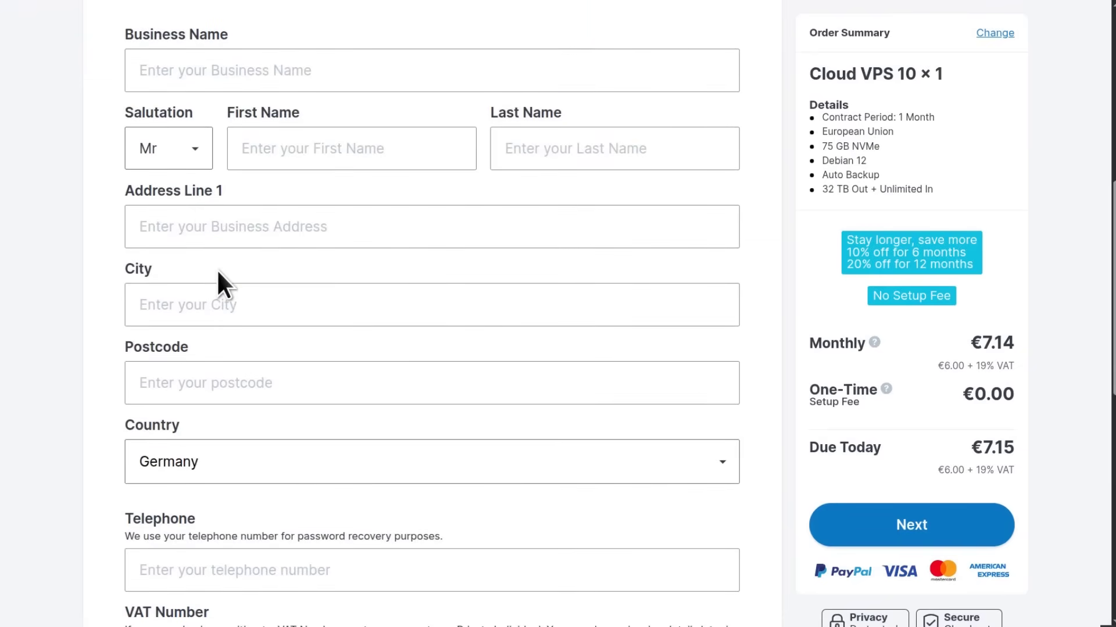
{"action": "scroll", "coordinate": [215, 264], "scroll_direction": "up", "scroll_amount": 1}
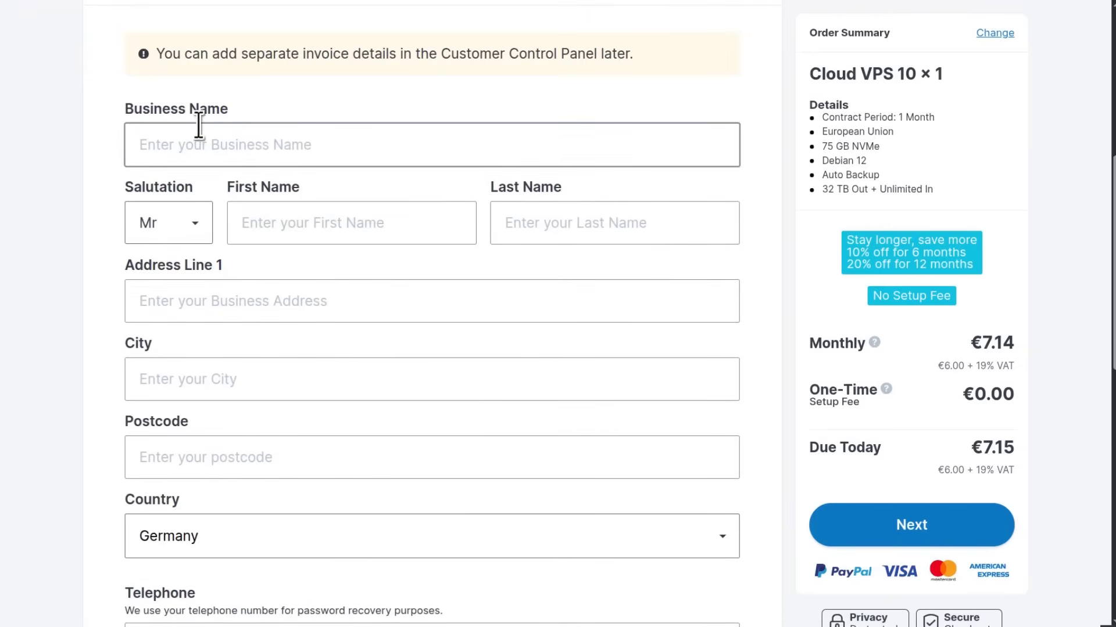
{"action": "scroll", "coordinate": [336, 267], "scroll_direction": "down", "scroll_amount": 5}
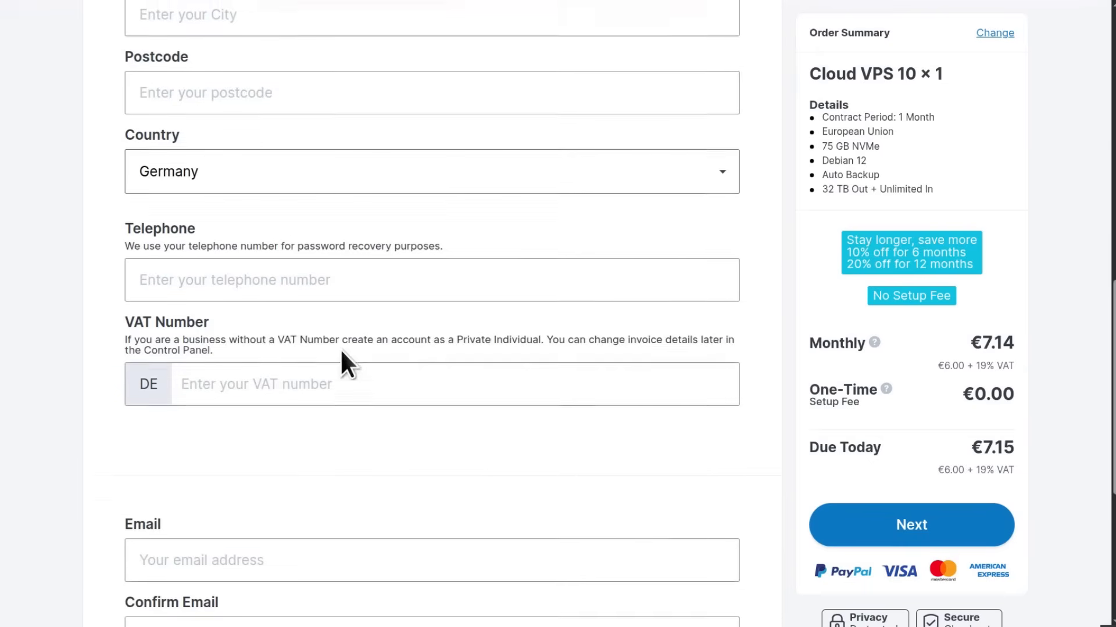
{"action": "scroll", "coordinate": [316, 319], "scroll_direction": "down", "scroll_amount": 5}
{"action": "scroll", "coordinate": [504, 340], "scroll_direction": "up", "scroll_amount": 12}
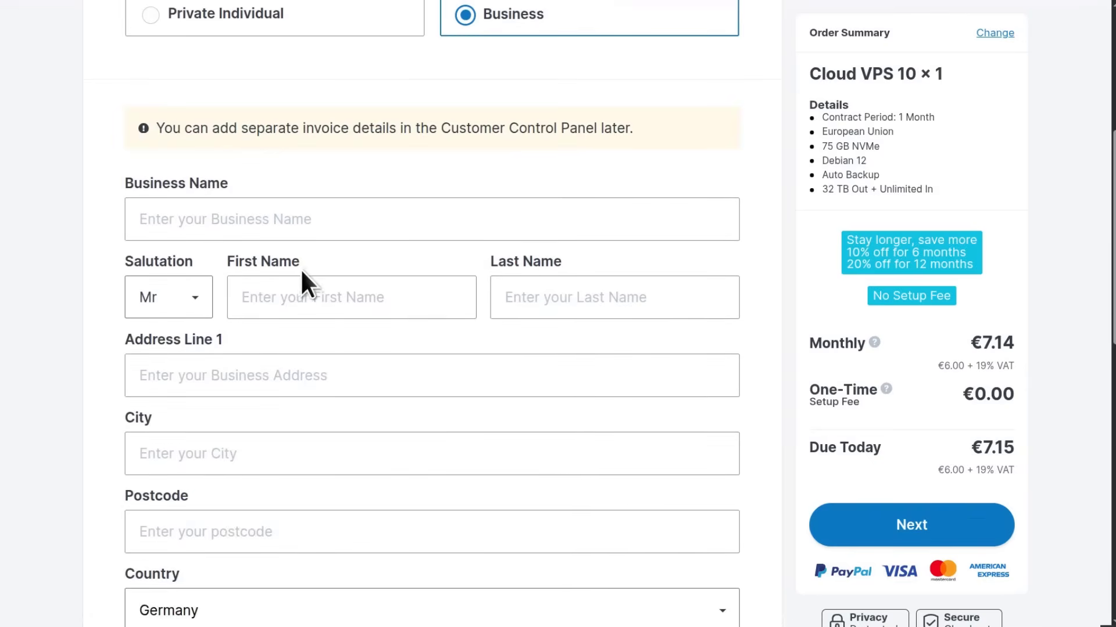
{"action": "scroll", "coordinate": [296, 265], "scroll_direction": "up", "scroll_amount": 2}
- Return to Private Individual and review the filled details, including the phone country code
{"action": "left_click", "coordinate": [207, 166]}
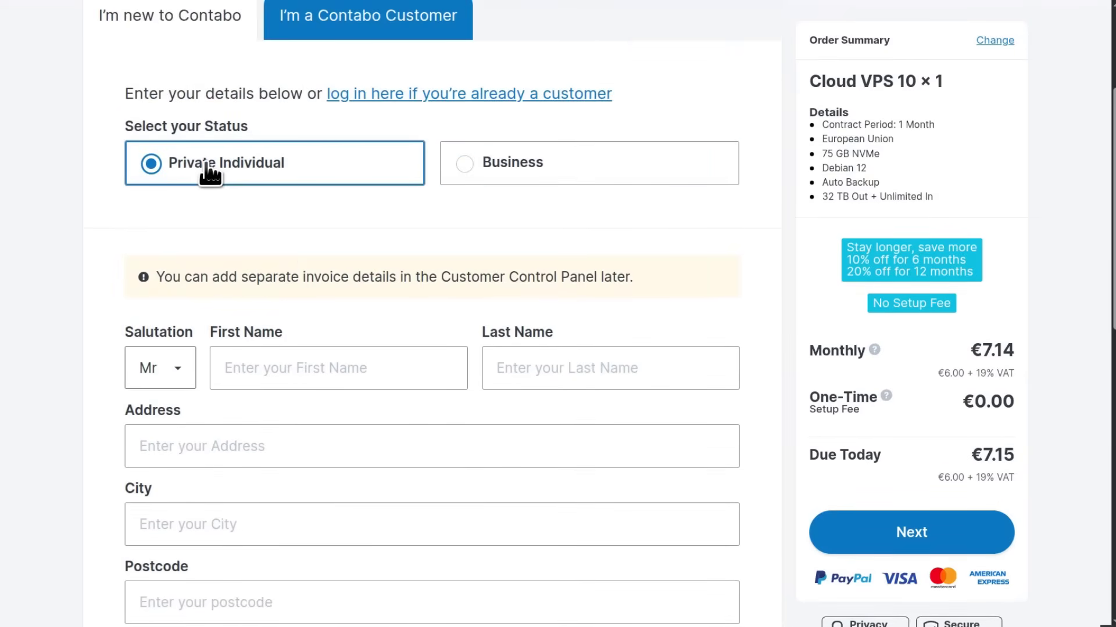
{"action": "scroll", "coordinate": [459, 296], "scroll_direction": "down", "scroll_amount": 11}
{"action": "scroll", "coordinate": [454, 293], "scroll_direction": "up", "scroll_amount": 5}
{"action": "scroll", "coordinate": [454, 293], "scroll_direction": "up", "scroll_amount": 4}
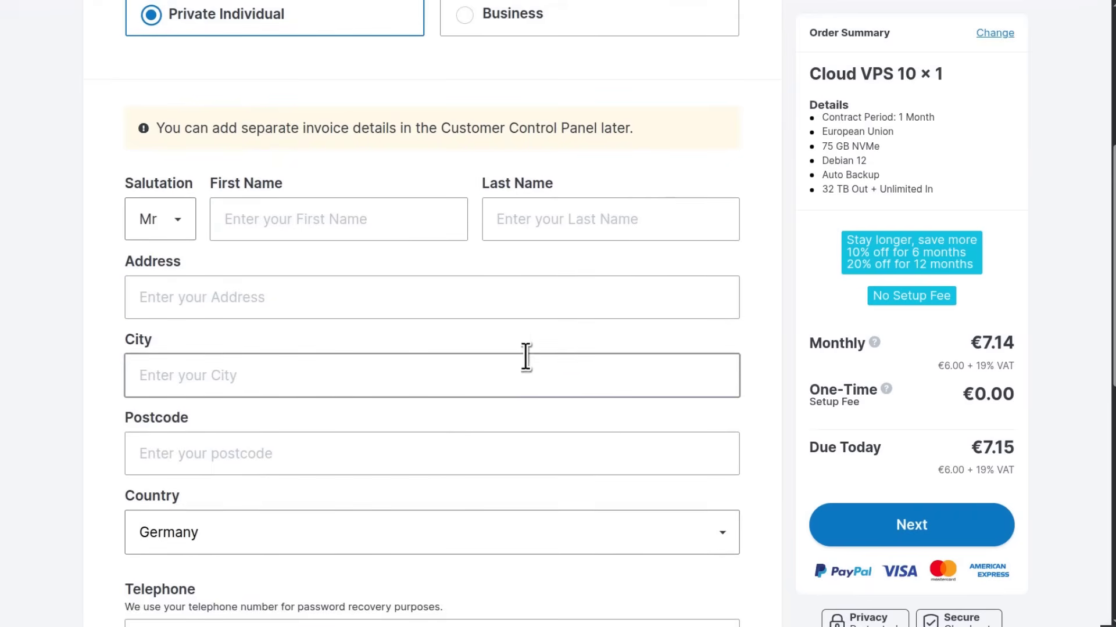
{"action": "scroll", "coordinate": [520, 377], "scroll_direction": "down", "scroll_amount": 2}
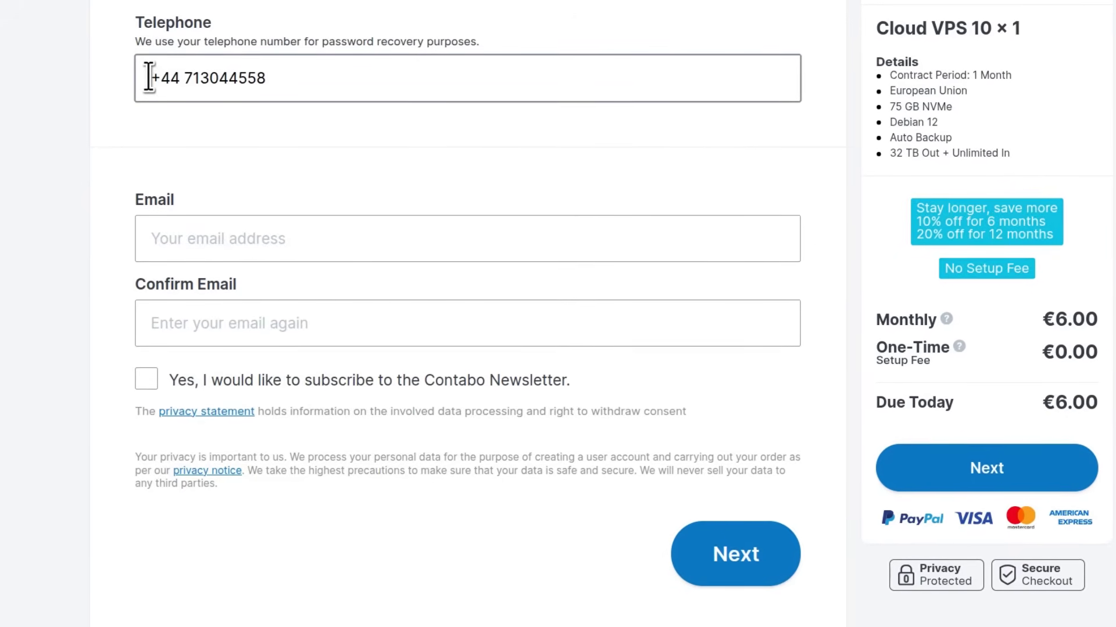
{"action": "left_click_drag", "start_coordinate": [150, 75], "coordinate": [181, 78]}
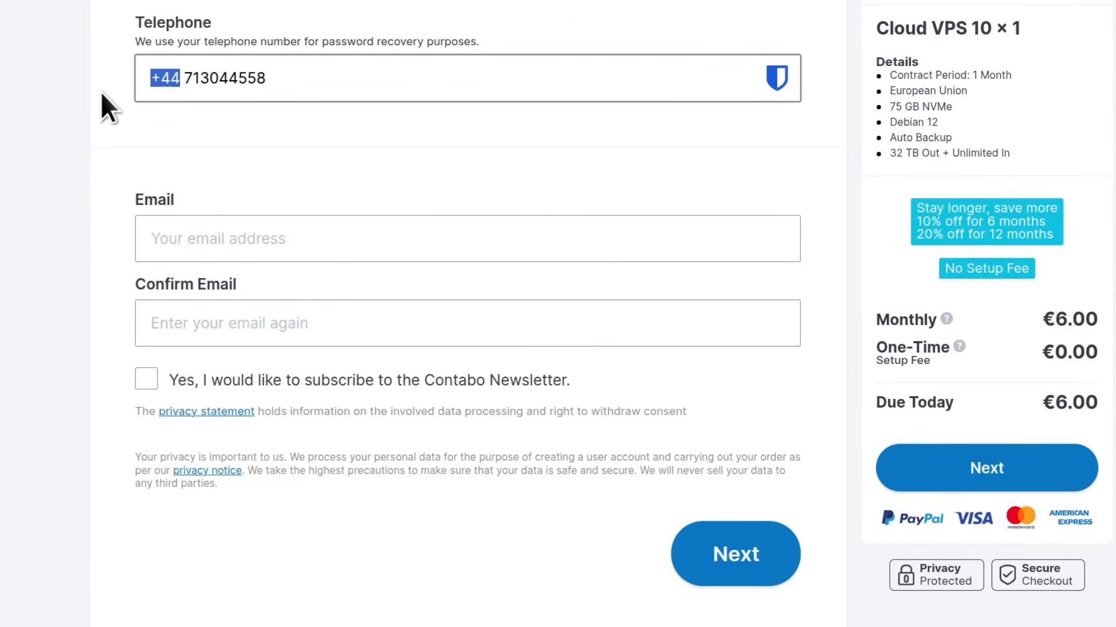
{"action": "left_click", "coordinate": [174, 80]}
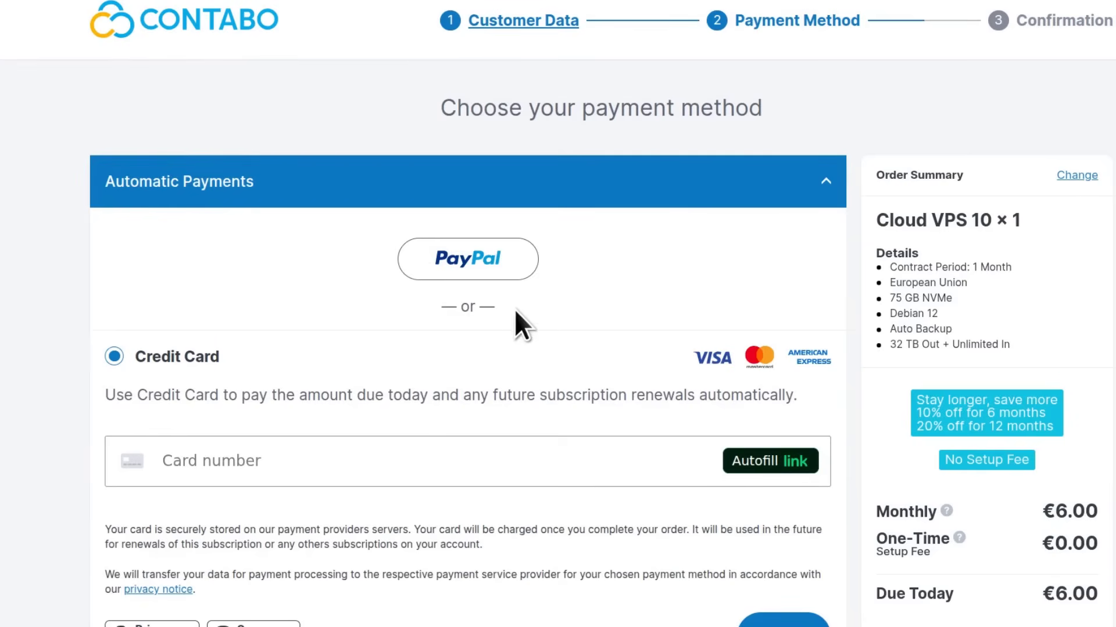
- Choose PayPal as the payment method and confirm with Order & Pay
{"action": "scroll", "coordinate": [570, 340], "scroll_direction": "down", "scroll_amount": 4}
{"action": "scroll", "coordinate": [572, 343], "scroll_direction": "up", "scroll_amount": 2}
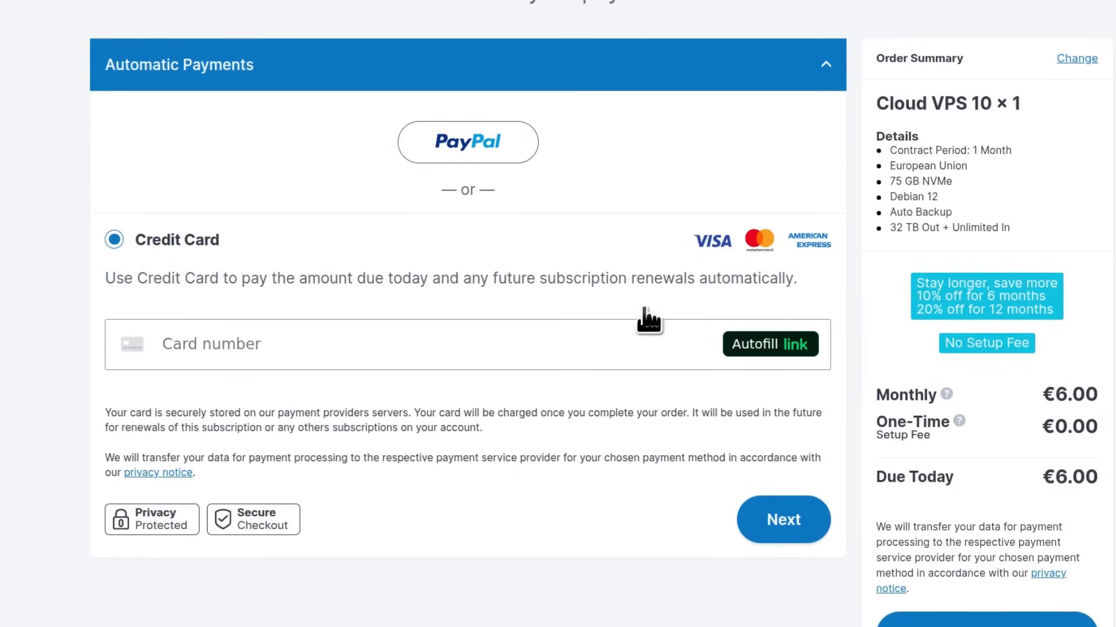
{"action": "scroll", "coordinate": [50, 237], "scroll_direction": "down", "scroll_amount": 3}
{"action": "scroll", "coordinate": [477, 319], "scroll_direction": "up", "scroll_amount": 3}
{"action": "left_click", "coordinate": [454, 148]}
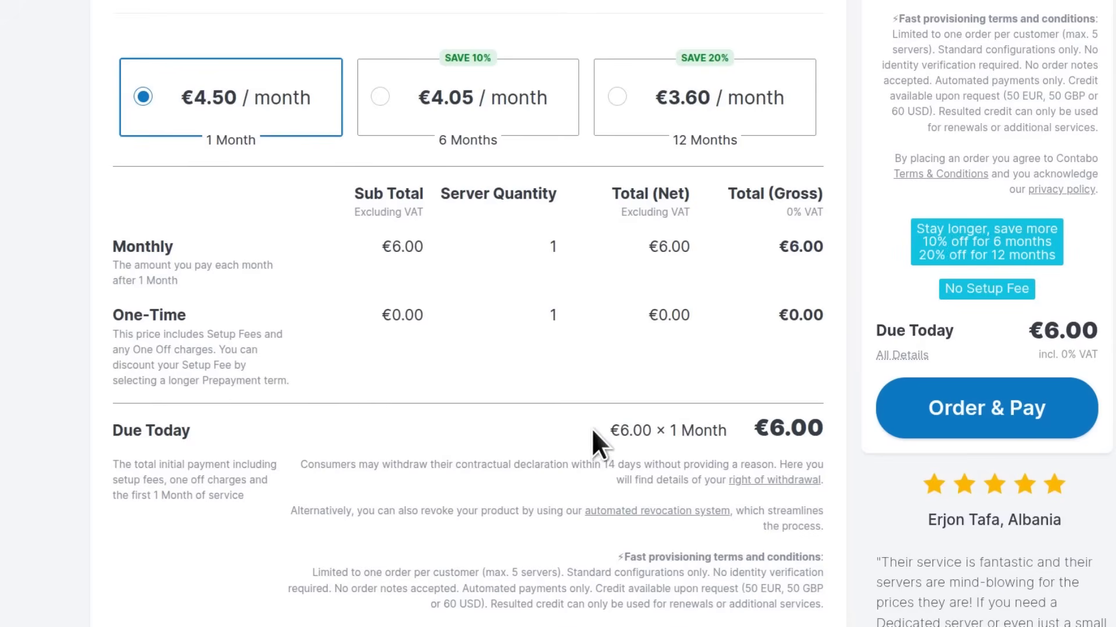
{"action": "left_click", "coordinate": [1004, 416]}
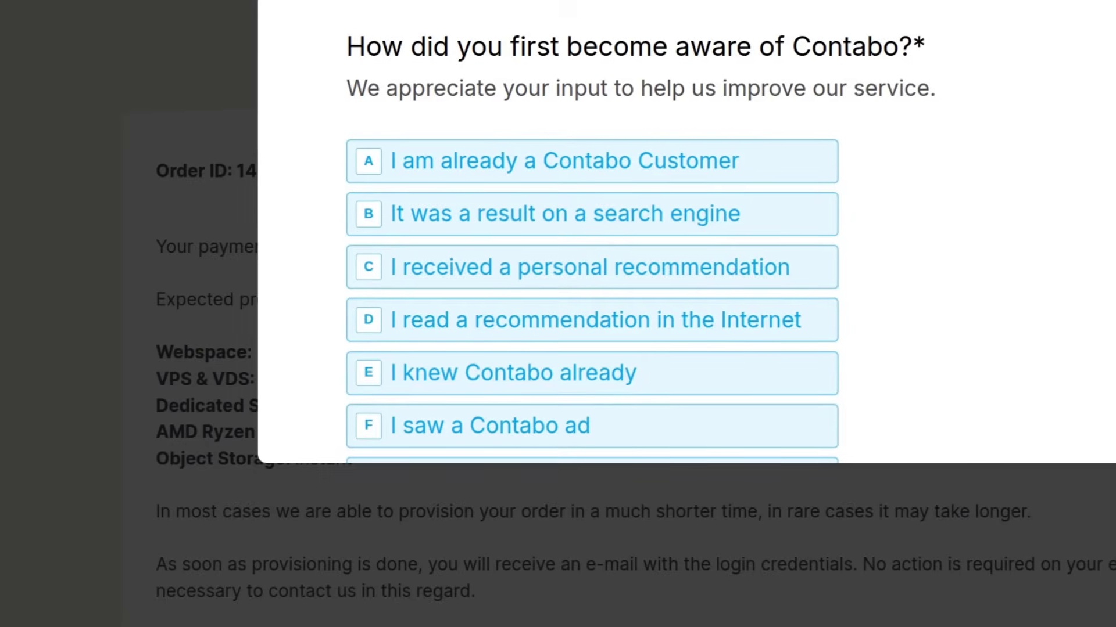
- Answer the order survey with 'read a recommendation online' and review the 3-hour VPS provisioning notice
{"action": "left_click", "coordinate": [585, 328]}
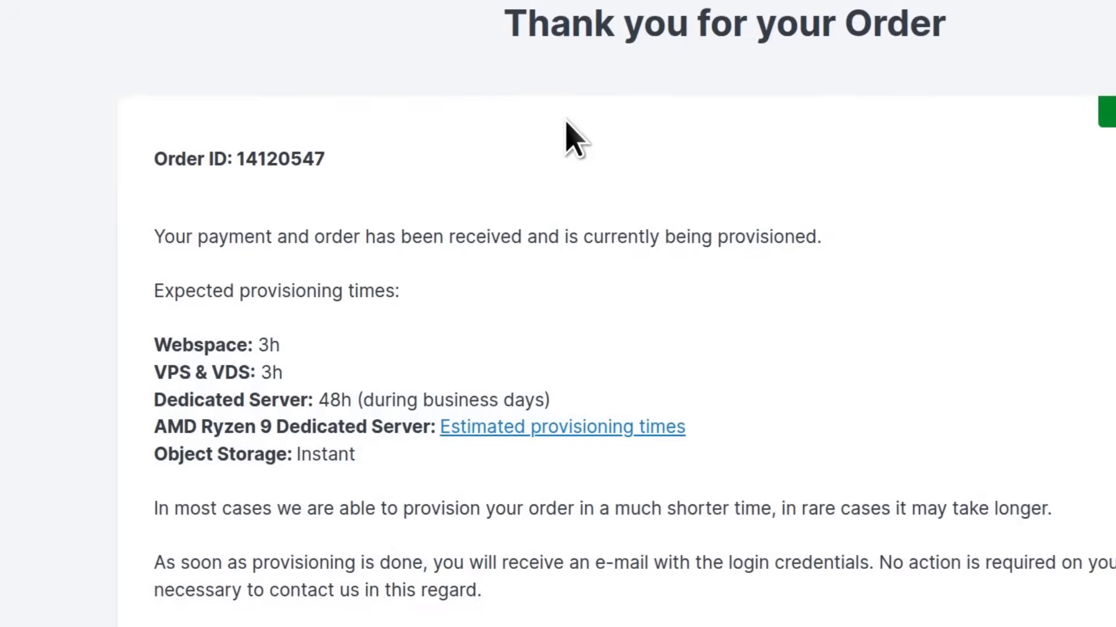
{"action": "scroll", "coordinate": [590, 219], "scroll_direction": "down", "scroll_amount": 3}
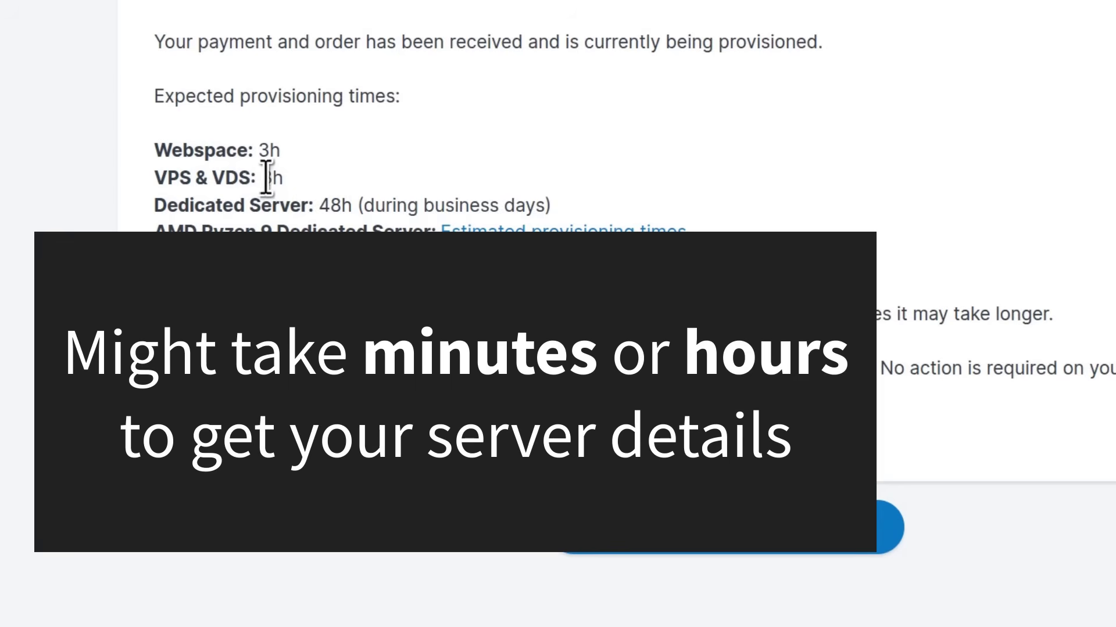
{"action": "left_click_drag", "start_coordinate": [260, 177], "coordinate": [291, 182]}
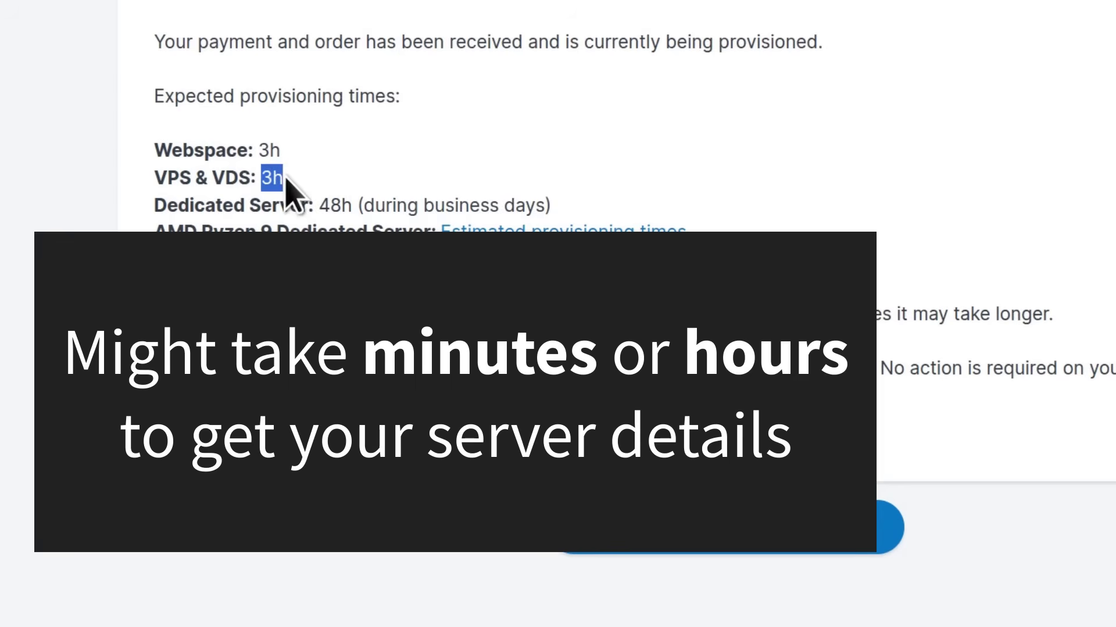
{"action": "left_click", "coordinate": [317, 166]}
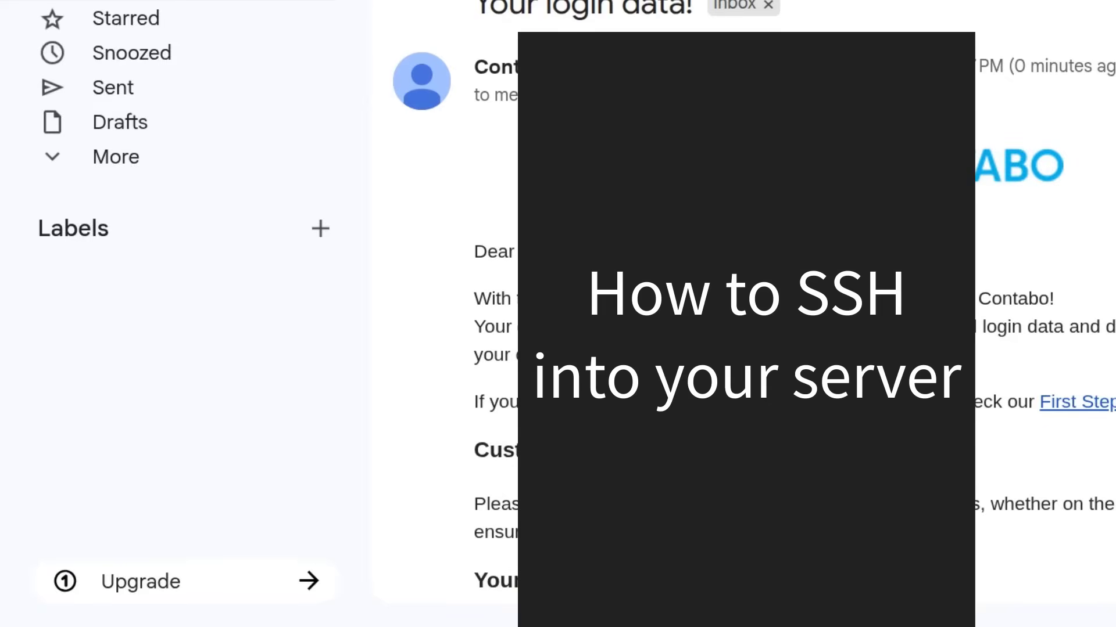
- Copy the server's IP address from the email's Your VPS table
{"action": "scroll", "coordinate": [874, 219], "scroll_direction": "down", "scroll_amount": 5}
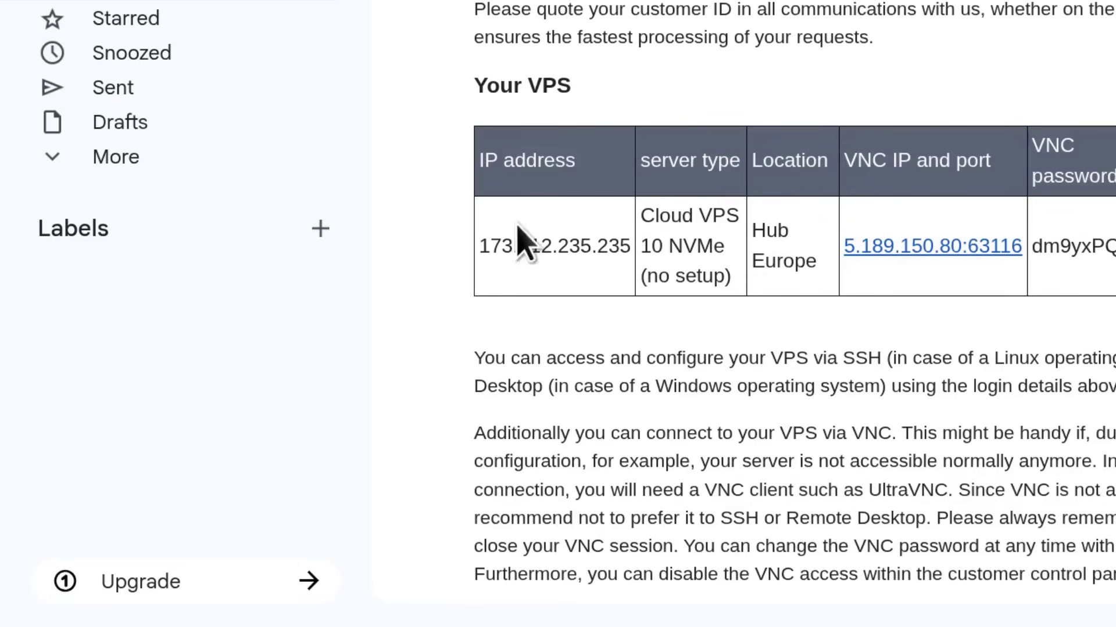
{"action": "double_click", "coordinate": [539, 246]}
{"action": "right_click", "coordinate": [540, 246]}
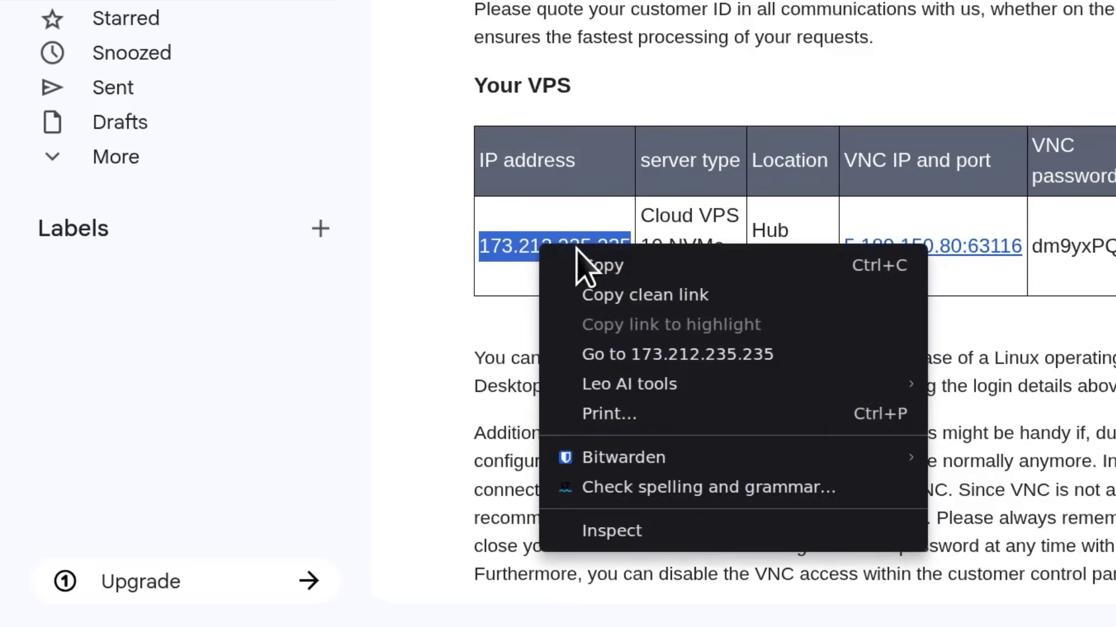
{"action": "left_click", "coordinate": [604, 265]}
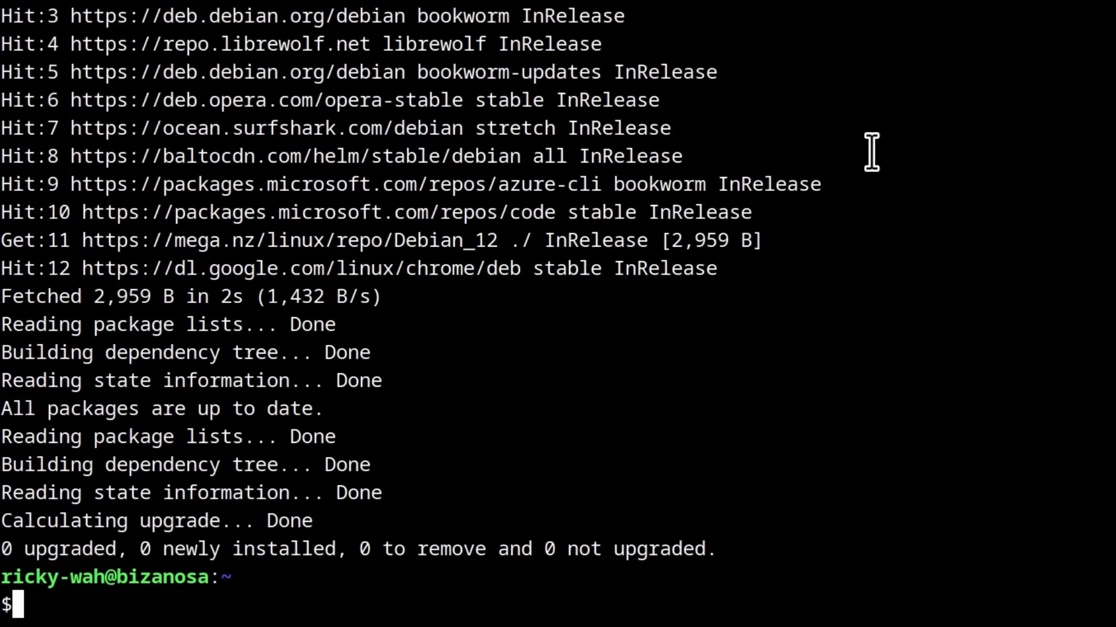
- Ping 173.212.235.235 from a cleared terminal and stop it to see the statistics
{"action": "key", "text": "ctrl+l"}
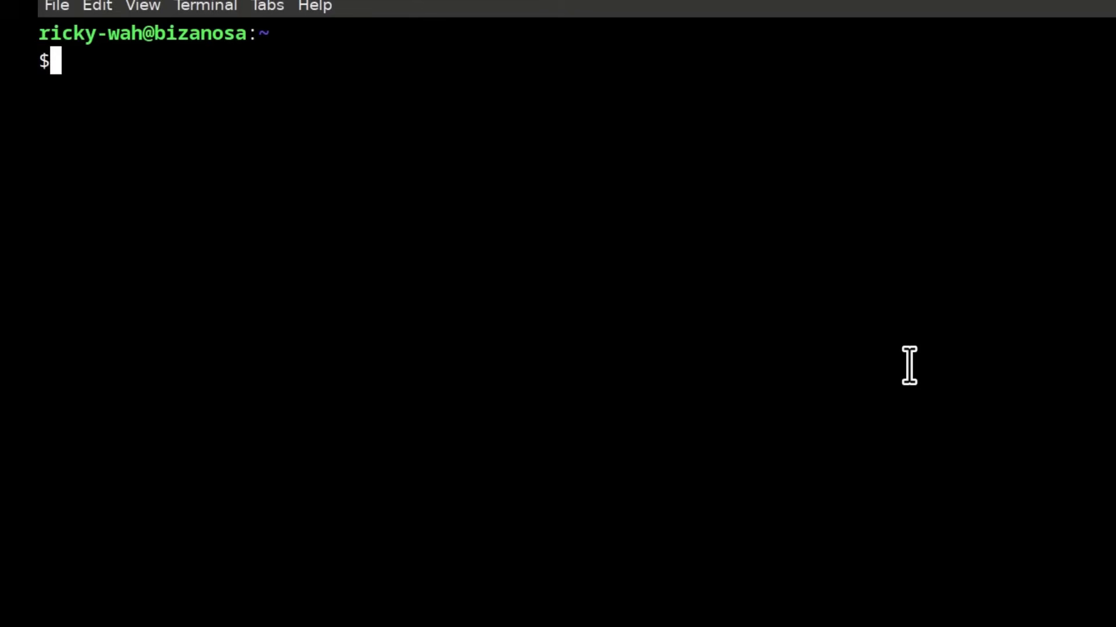
{"action": "type", "text": "ping"}
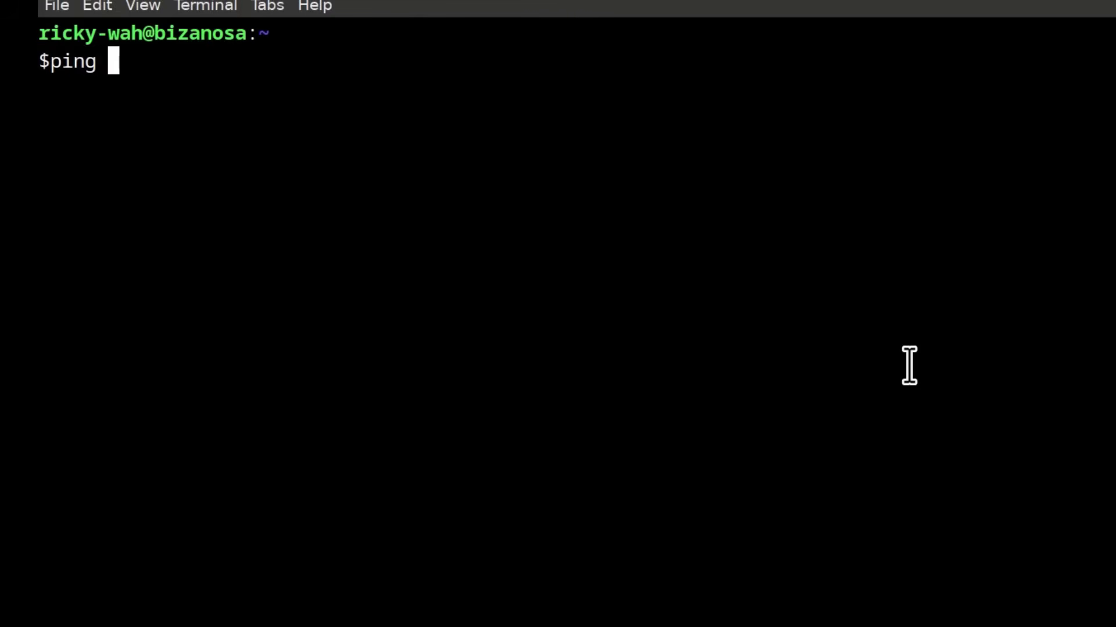
{"action": "key", "text": "ctrl+shift+v"}
{"action": "key", "text": "Return"}
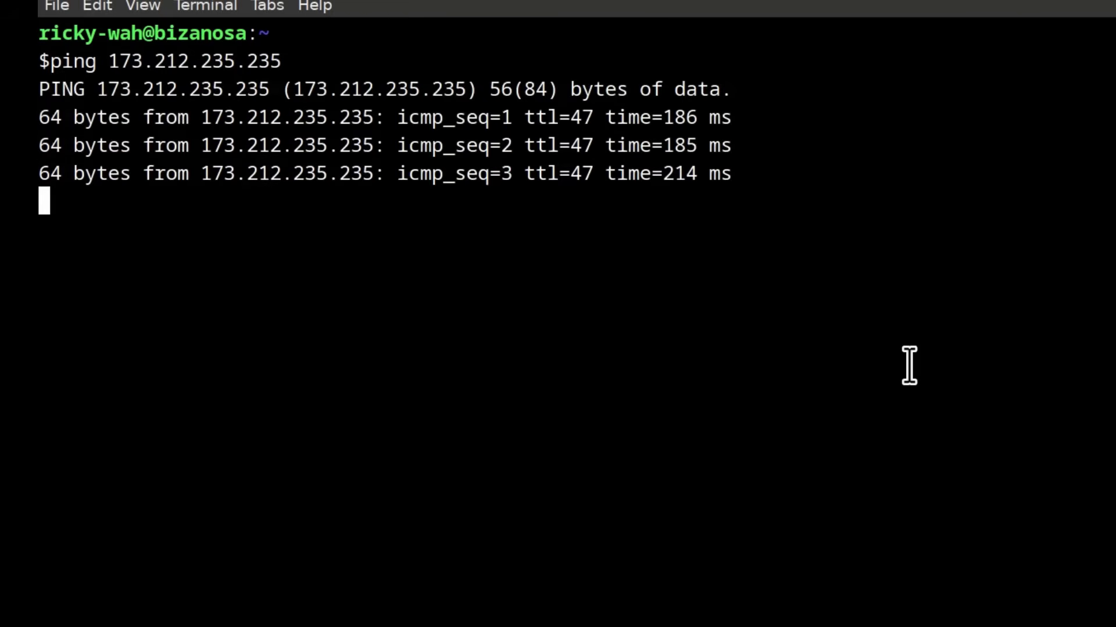
{"action": "key", "text": "ctrl+c"}
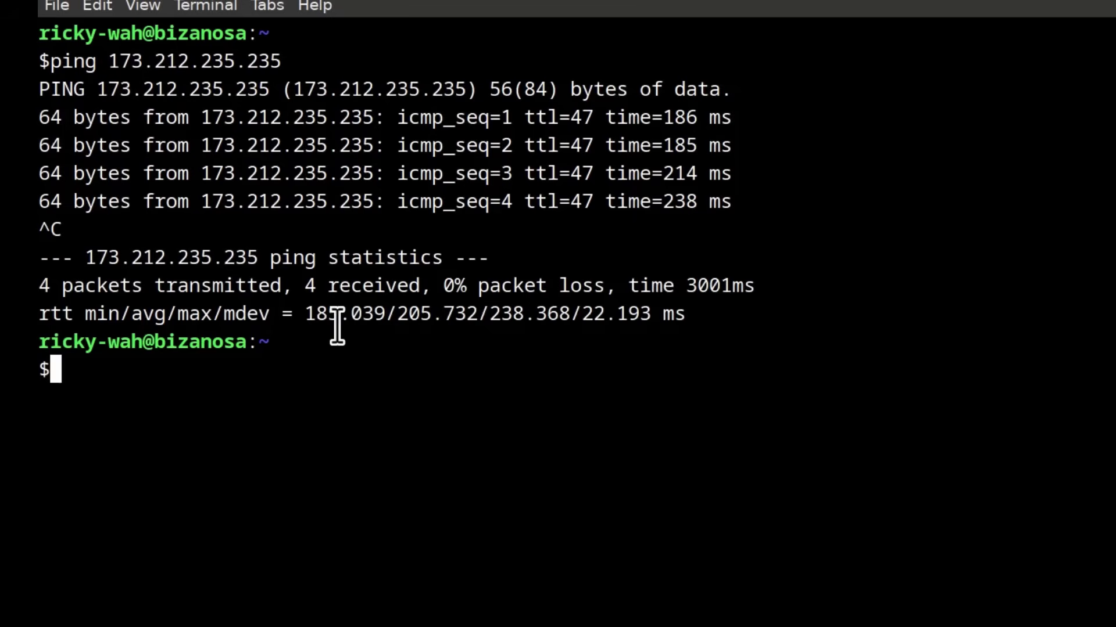
{"action": "type", "text": "ssh root@"}
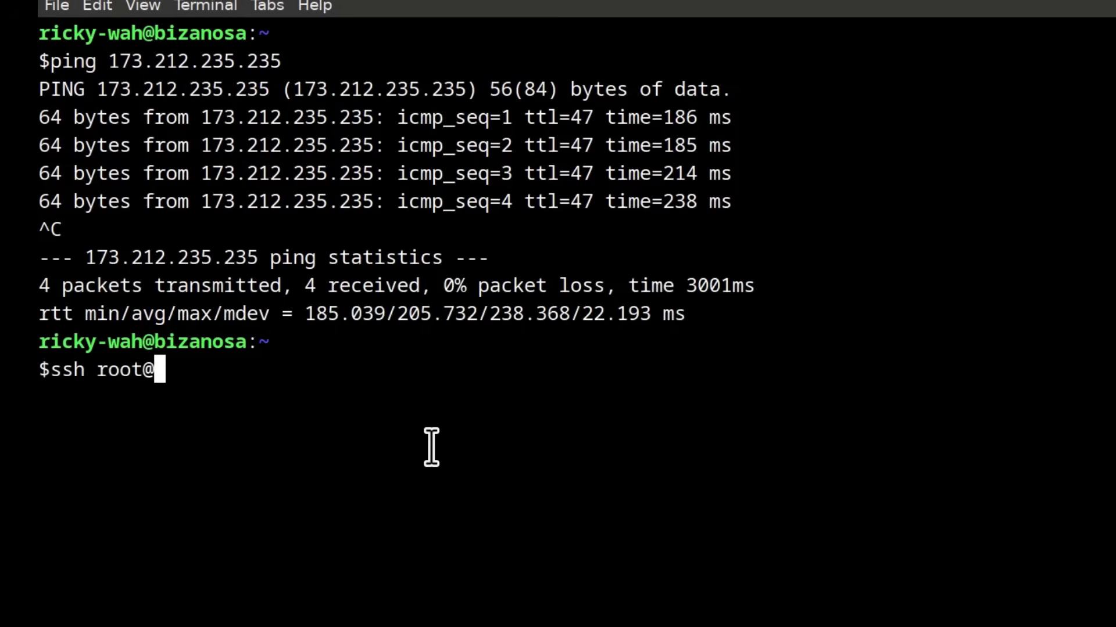
{"action": "key", "text": "ctrl+shift+v"}
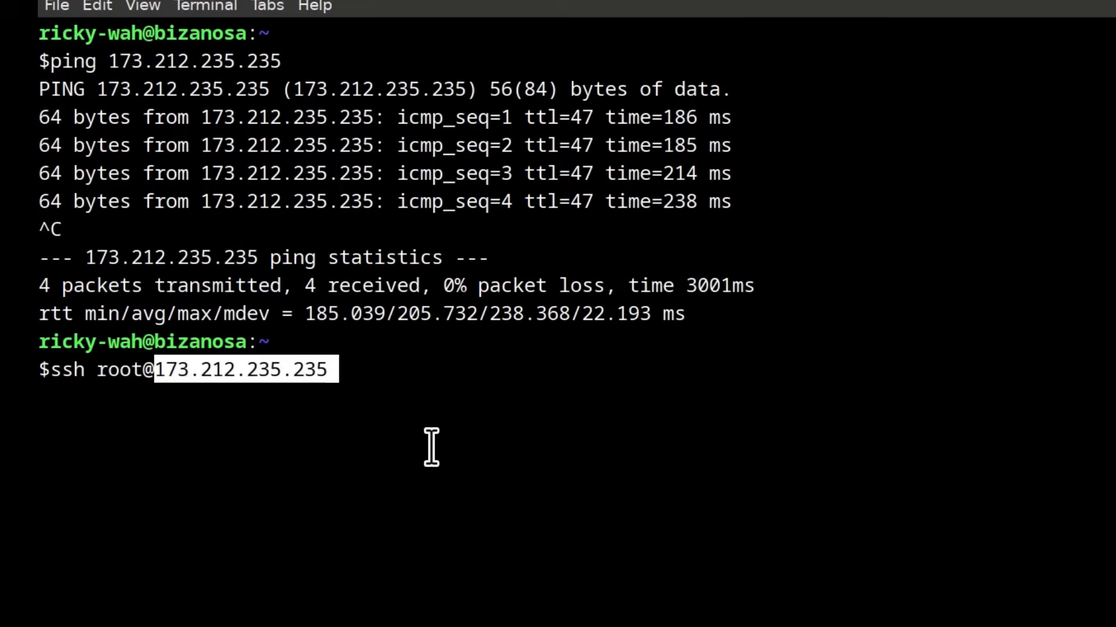
{"action": "key", "text": "Return"}
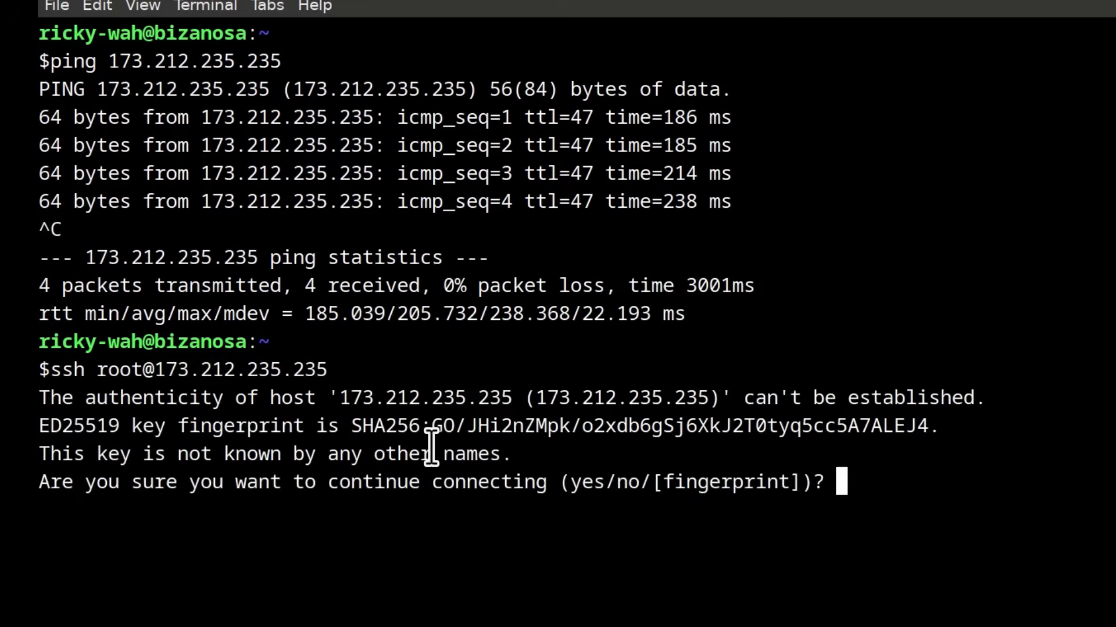
{"action": "type", "text": "yes"}
{"action": "key", "text": "Return"}
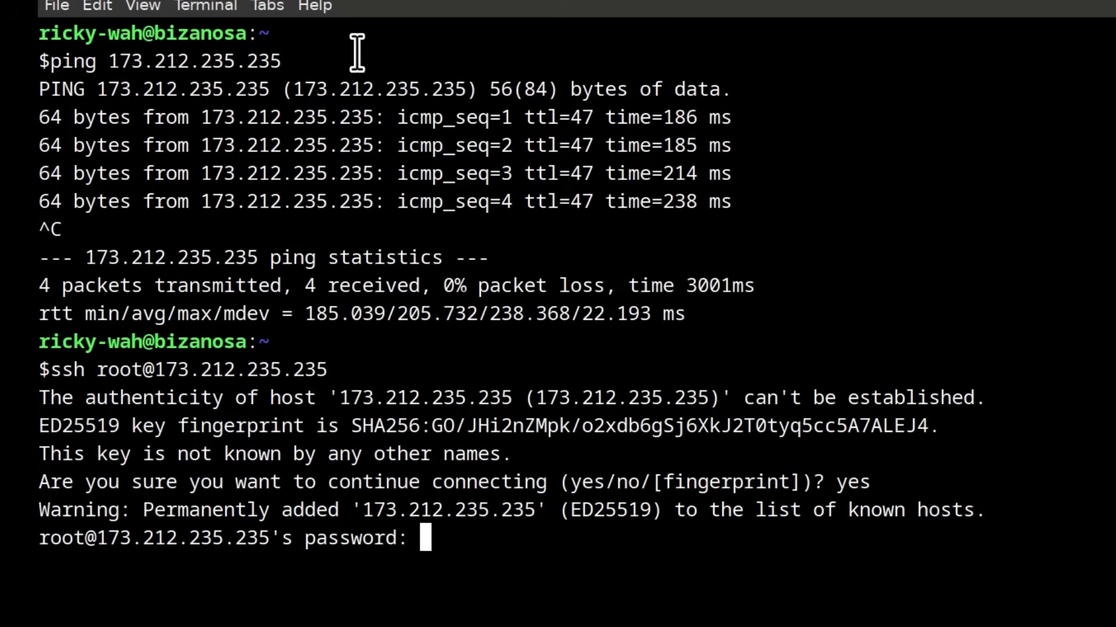
{"action": "left_click_drag", "start_coordinate": [50, 370], "coordinate": [327, 372]}
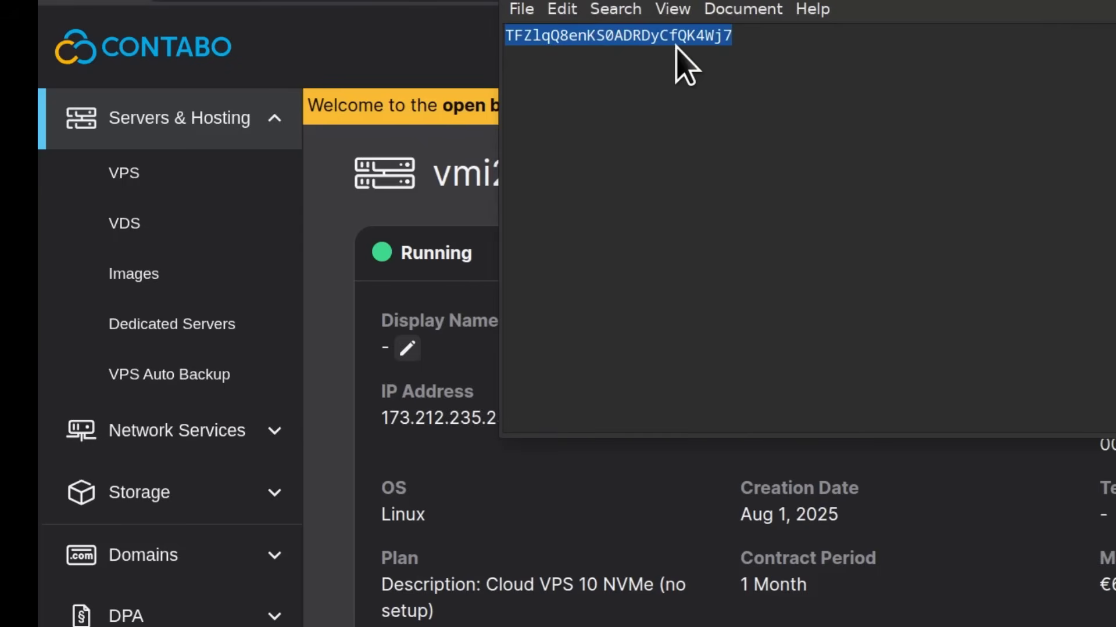
{"action": "right_click", "coordinate": [646, 43]}
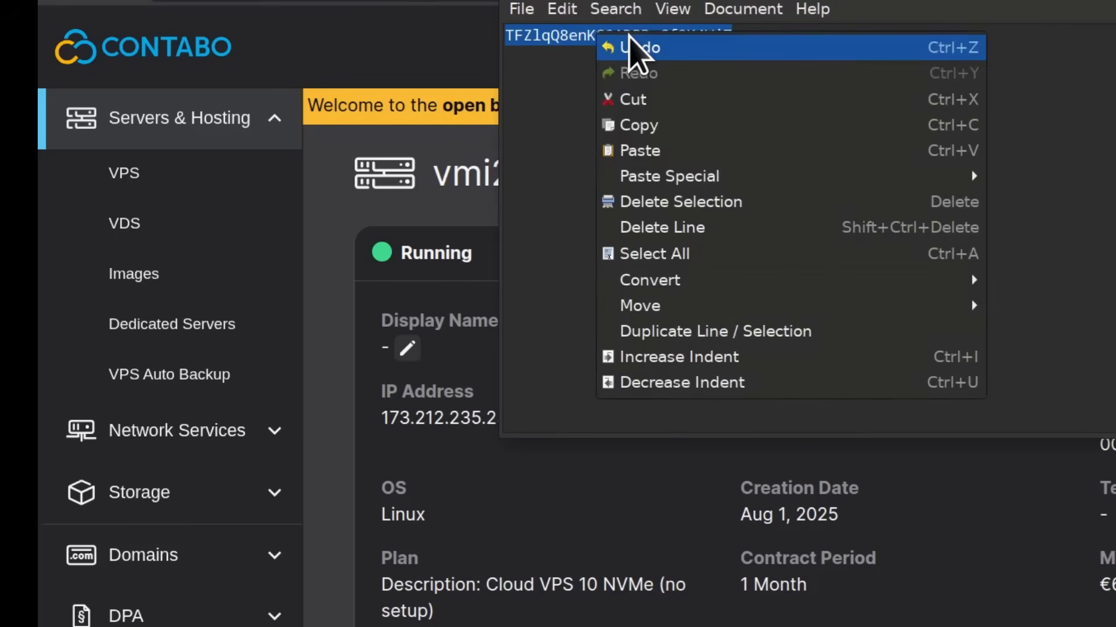
{"action": "left_click", "coordinate": [656, 123]}
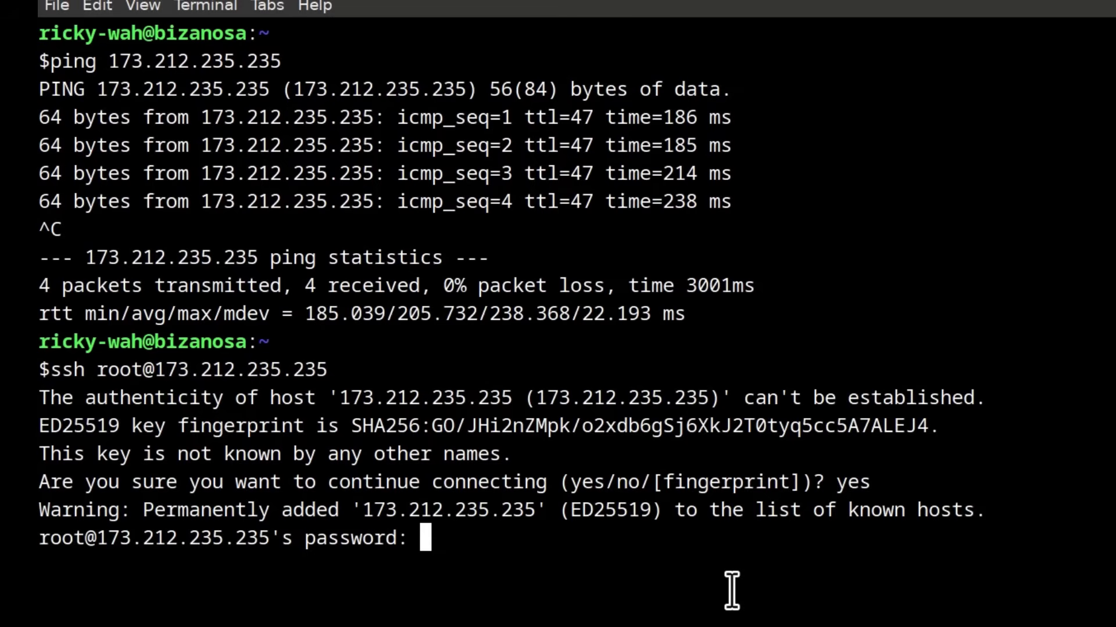
{"action": "key", "text": "Return"}
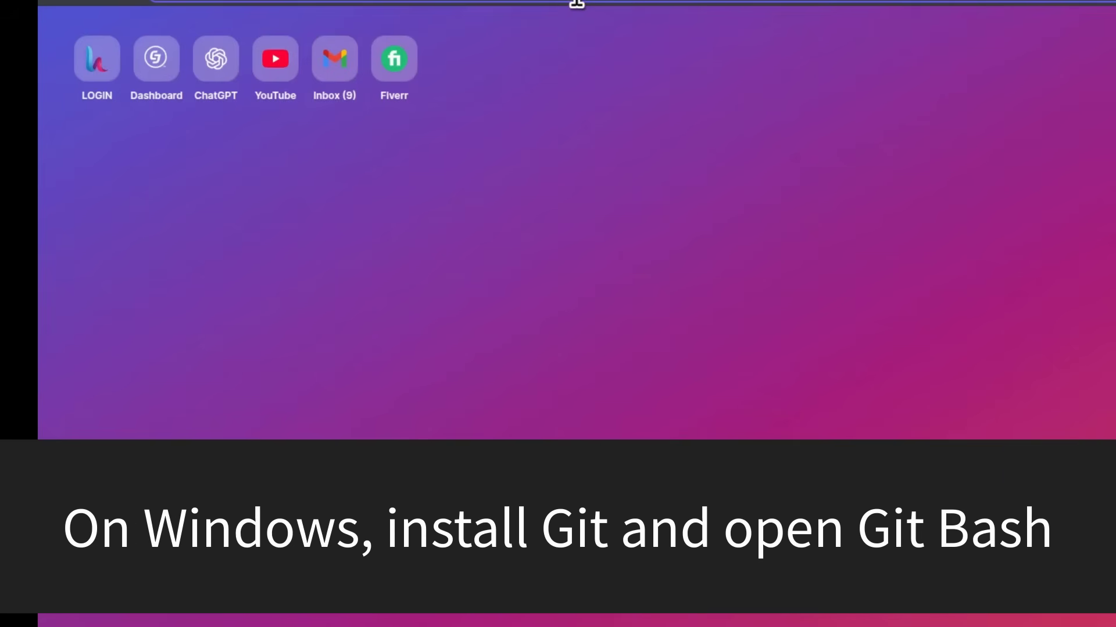
- Search for 'git' and open the Git - Downloads page for Windows
{"action": "type", "text": "git"}
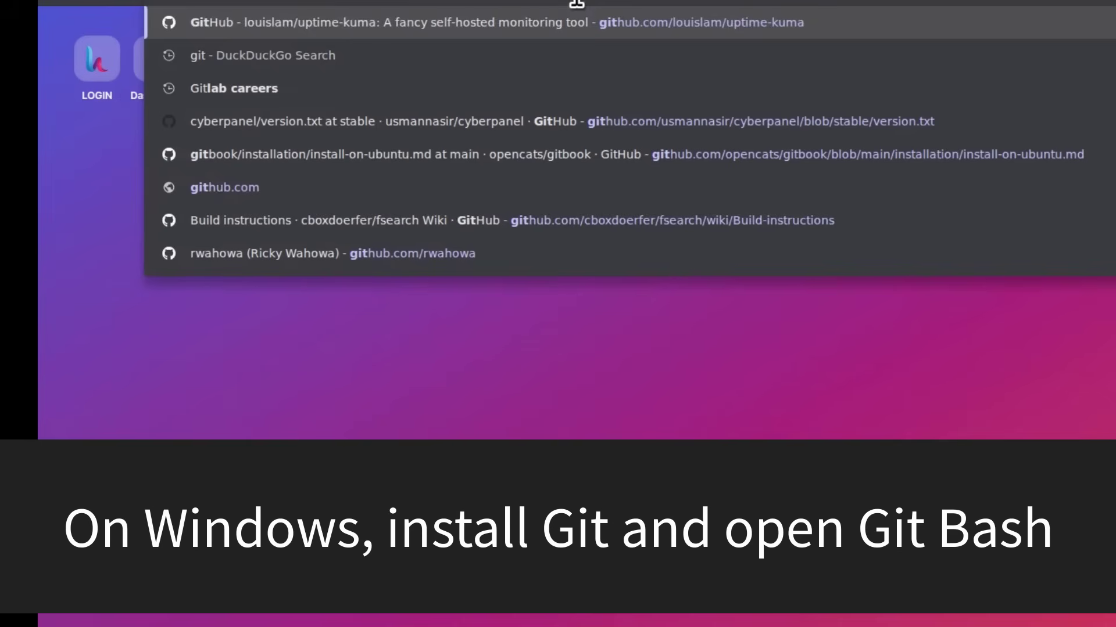
{"action": "key", "text": "Return"}
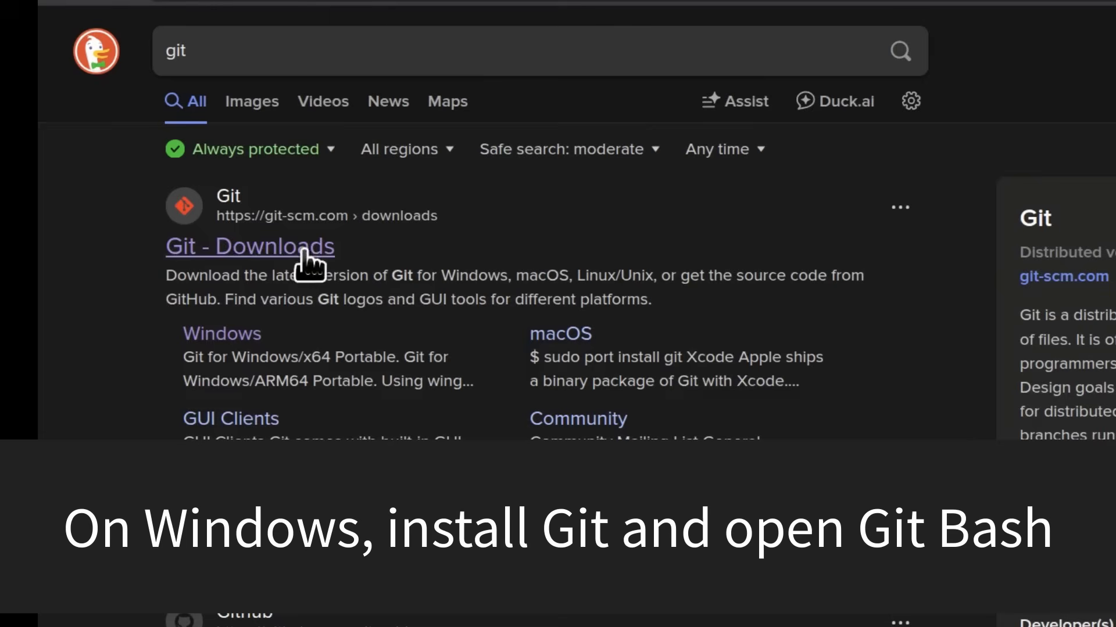
{"action": "left_click", "coordinate": [223, 336]}
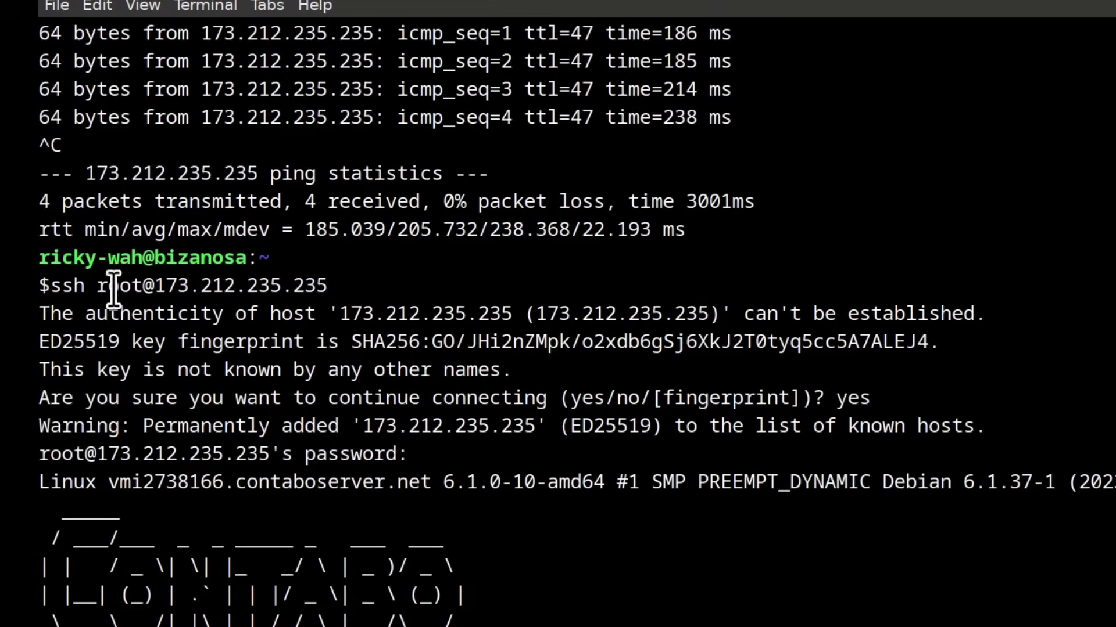
{"action": "left_click_drag", "start_coordinate": [47, 289], "coordinate": [325, 284]}
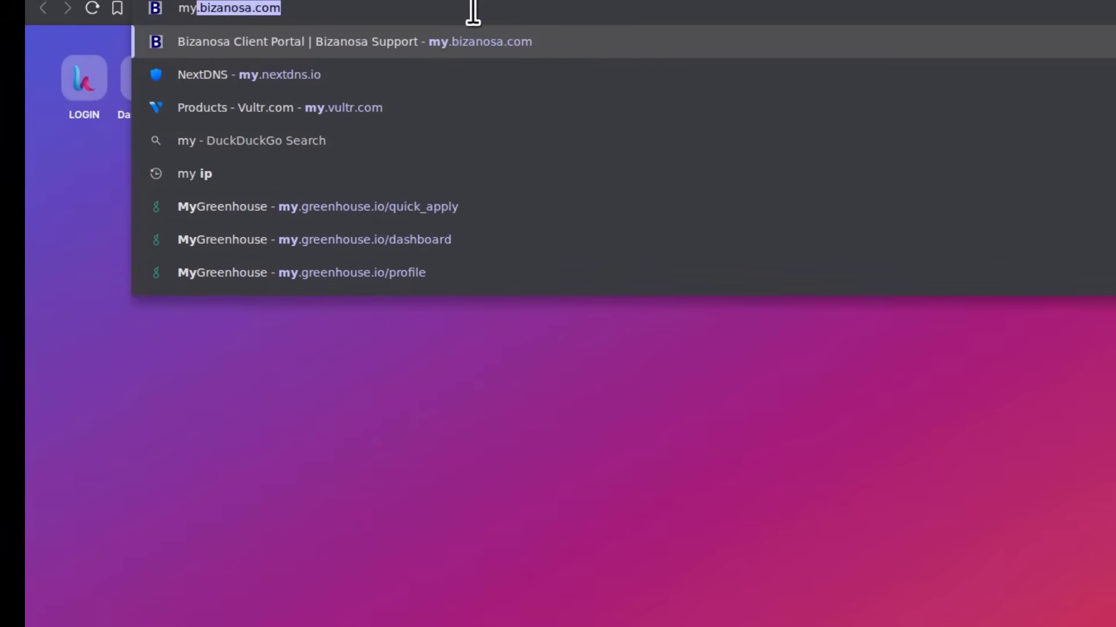
- Replace the mistyped ',contabo.com' with my.contabo.com and load it
{"action": "type", "text": ",contabo"}
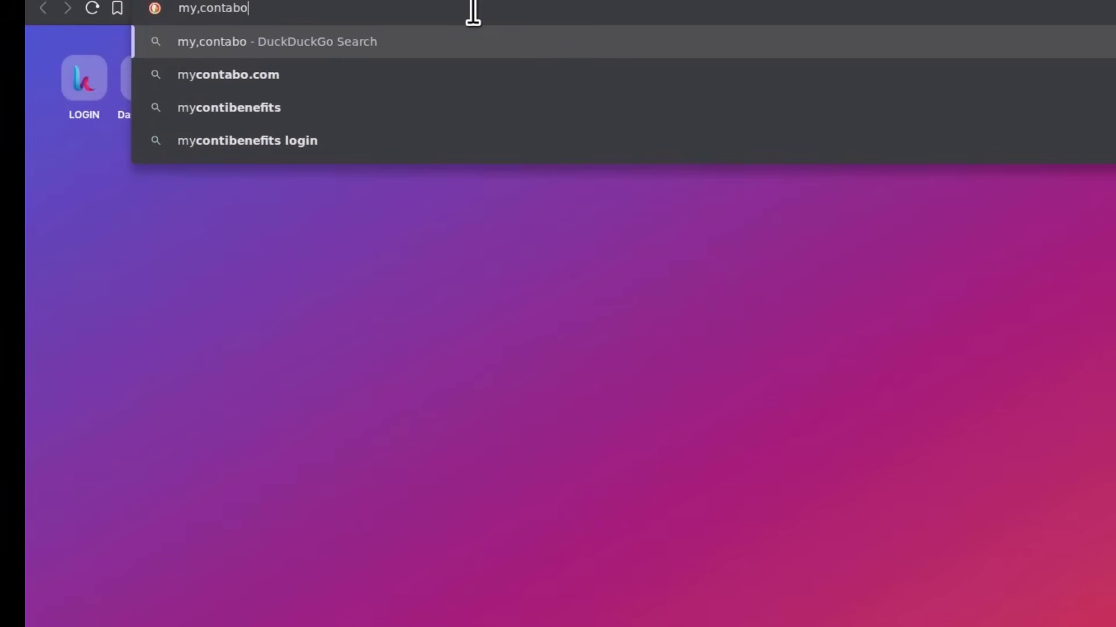
{"action": "type", "text": ".com"}
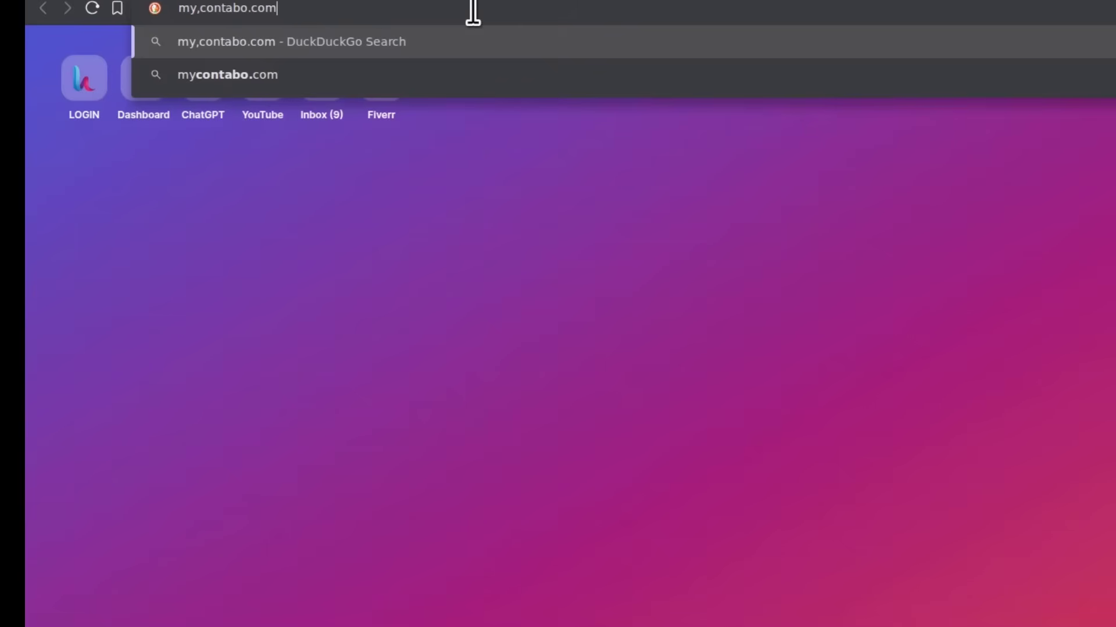
{"action": "key", "text": "Return"}
{"action": "left_click", "coordinate": [374, 8]}
{"action": "type", "text": "my"}
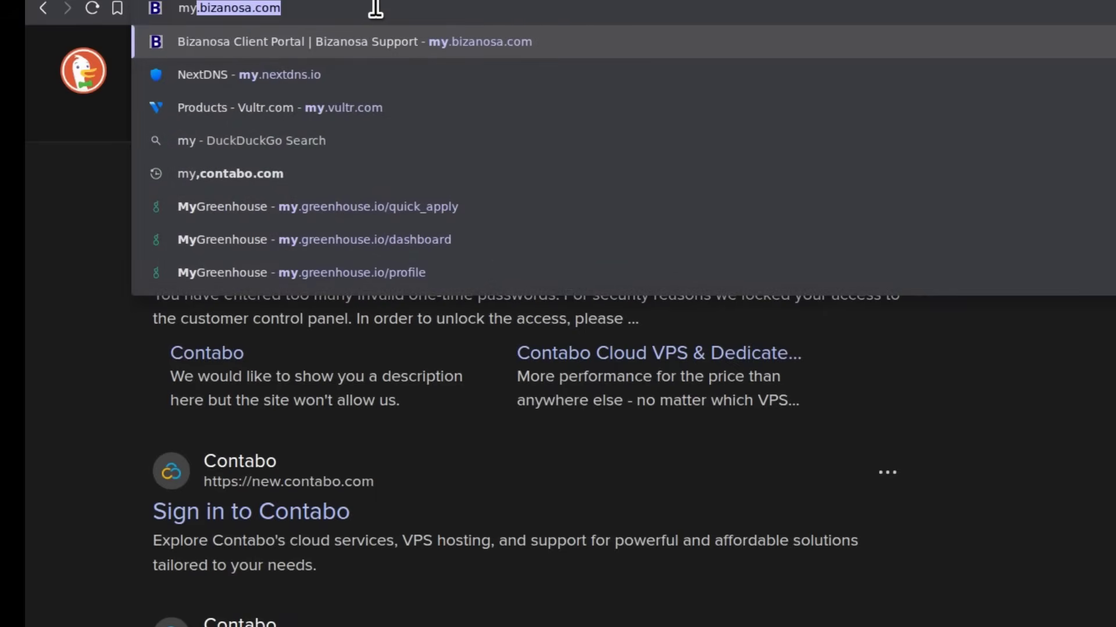
{"action": "type", "text": ".contab"}
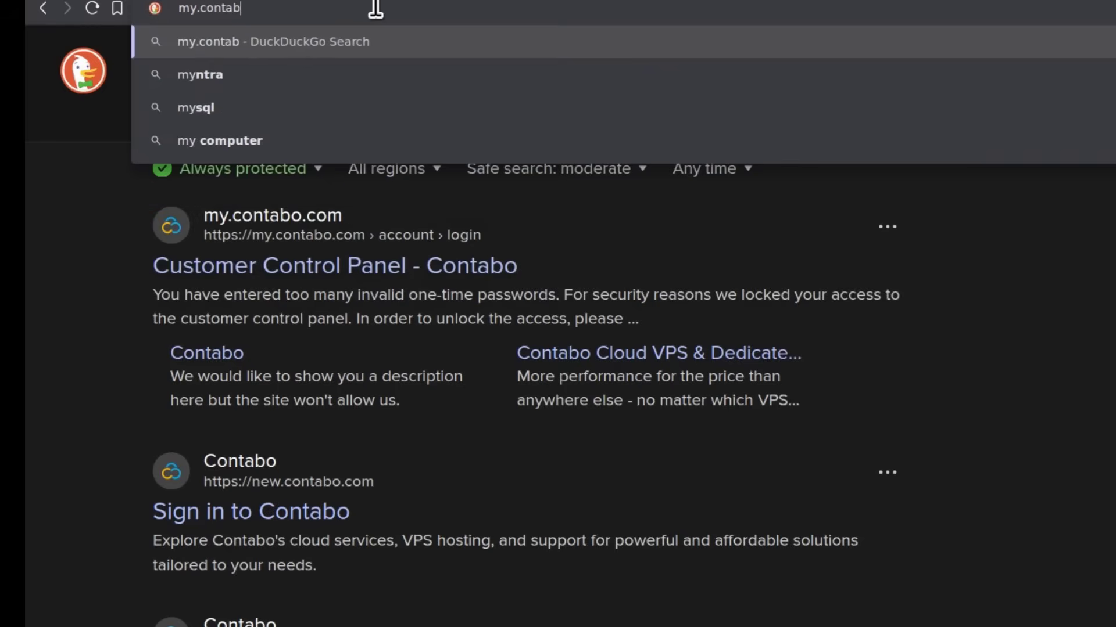
{"action": "type", "text": "o.com"}
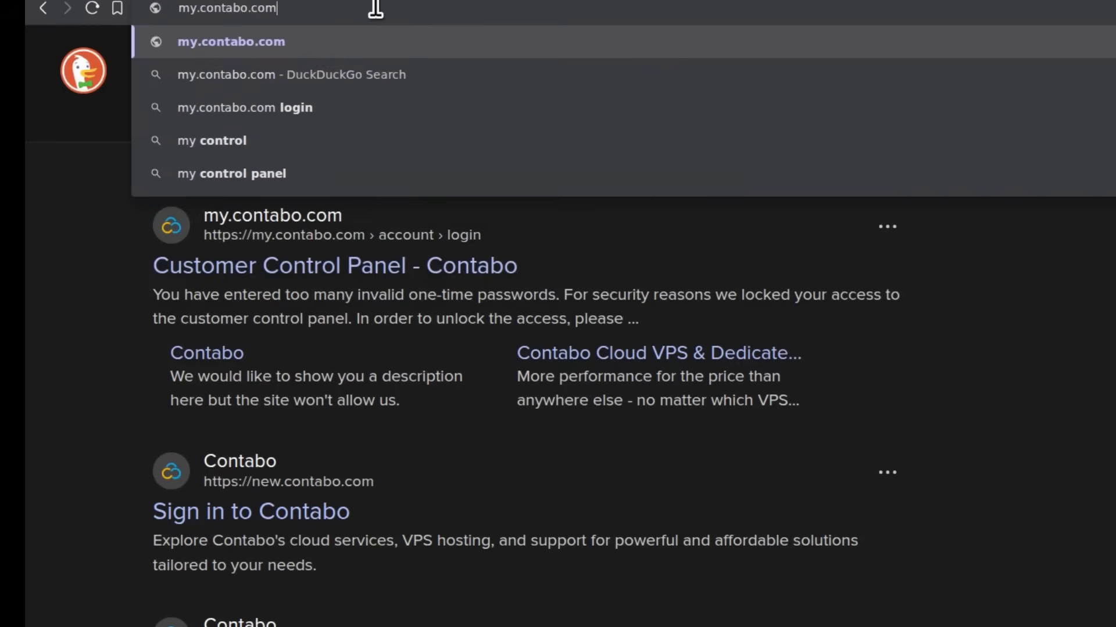
{"action": "key", "text": "Return"}
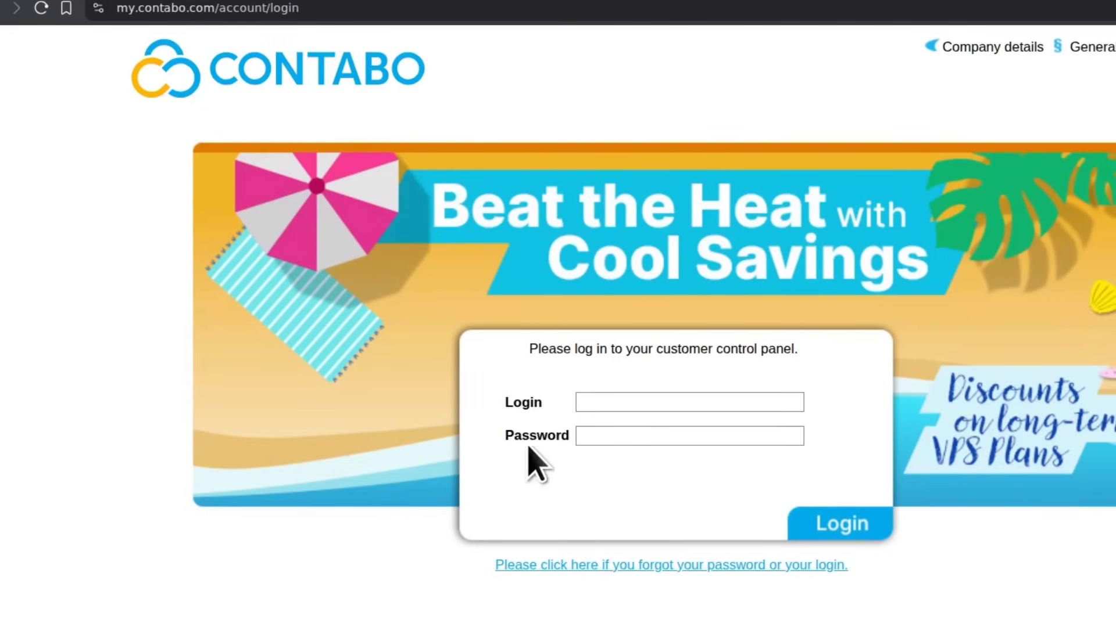
- Request a control panel password reset, then return to the login page and enter the account e-mail
{"action": "left_click", "coordinate": [635, 567]}
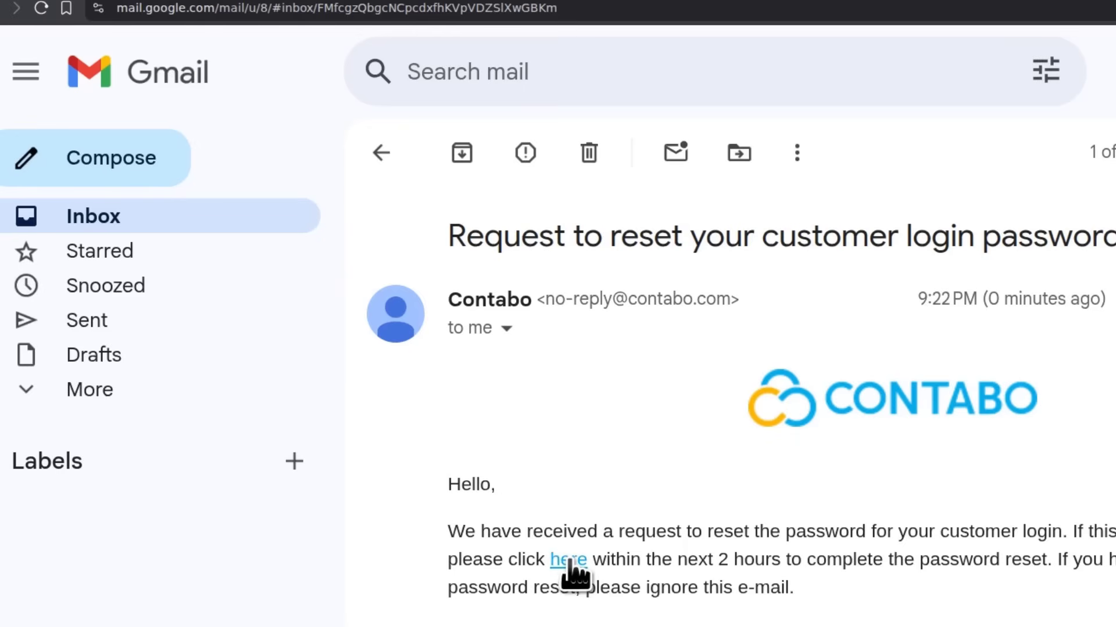
{"action": "left_click", "coordinate": [568, 560]}
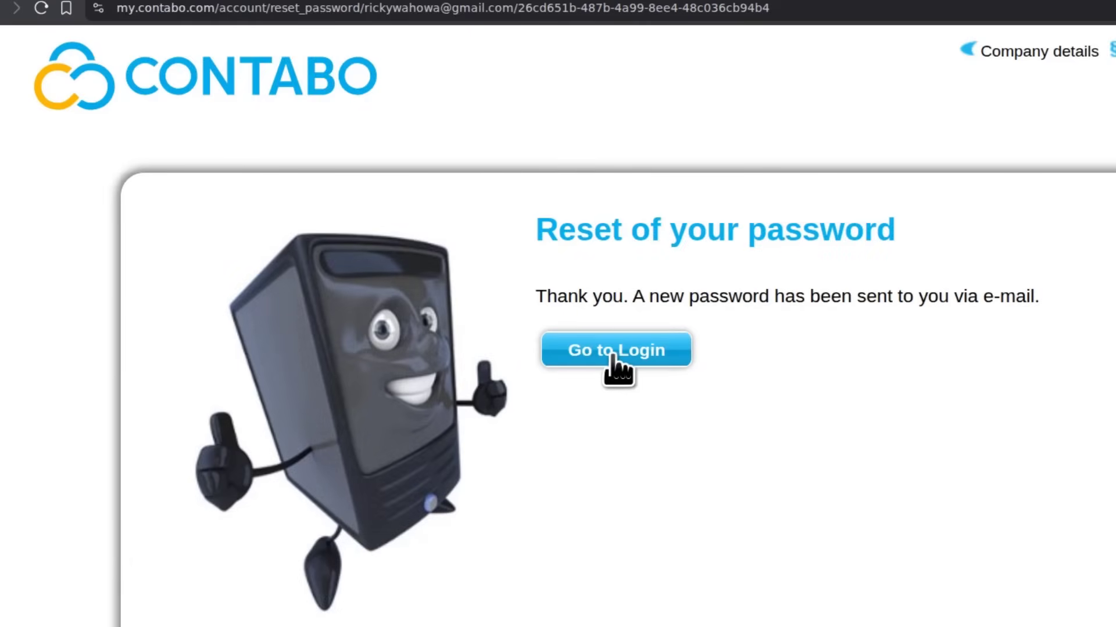
{"action": "left_click", "coordinate": [615, 355]}
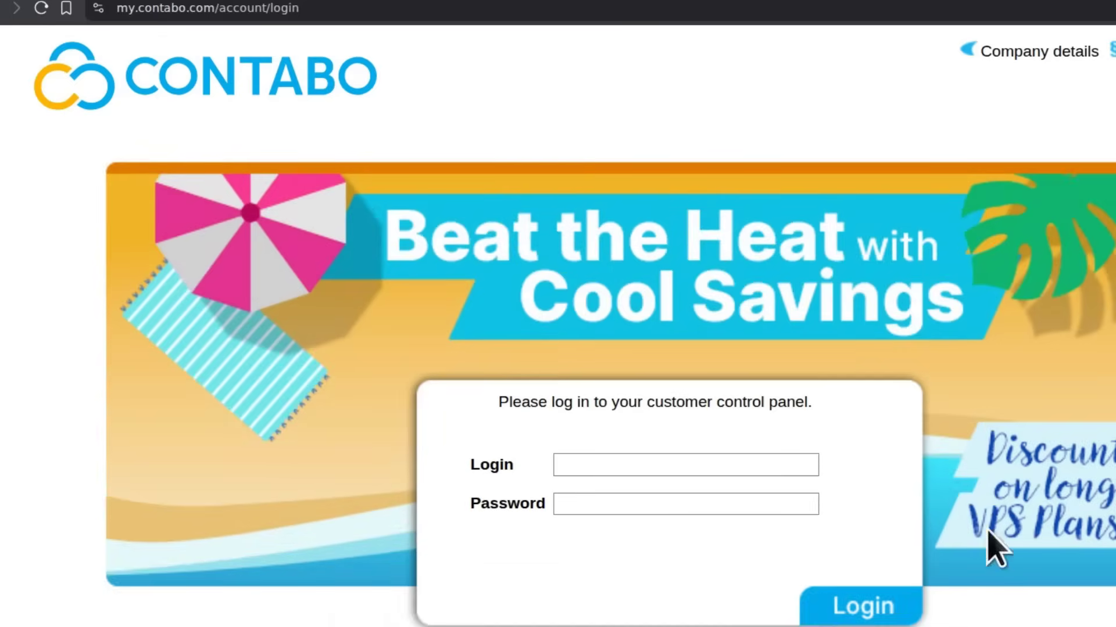
{"action": "left_click", "coordinate": [647, 464]}
- Copy the new password from the newest Contabo email in Gmail and return to the login tab
{"action": "key", "text": "ctrl+shift+Tab"}
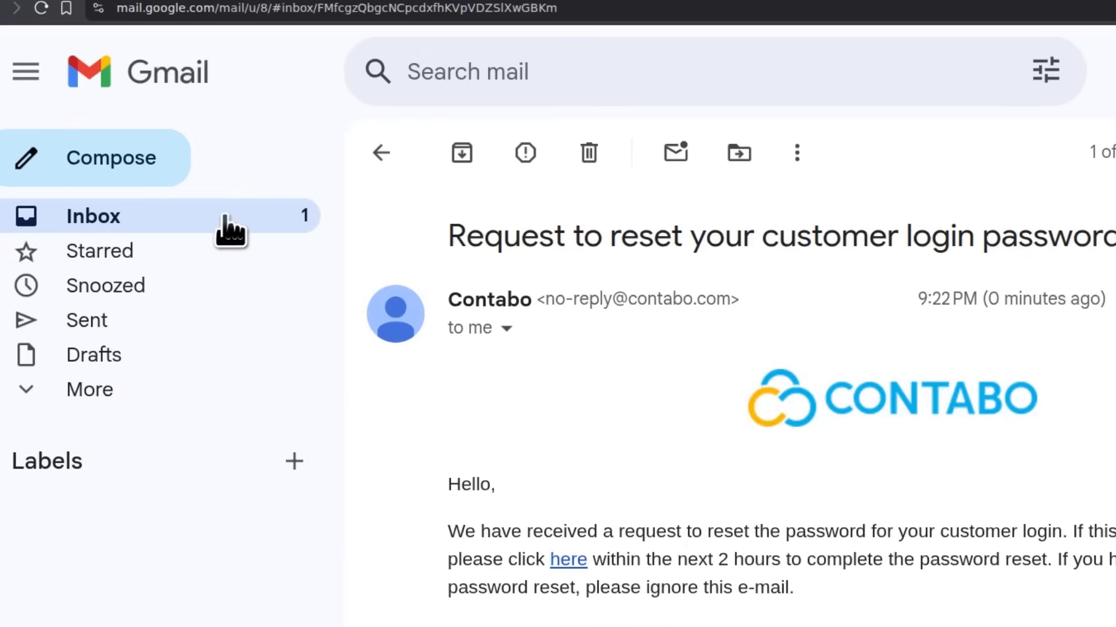
{"action": "left_click", "coordinate": [232, 216]}
{"action": "left_click", "coordinate": [871, 284]}
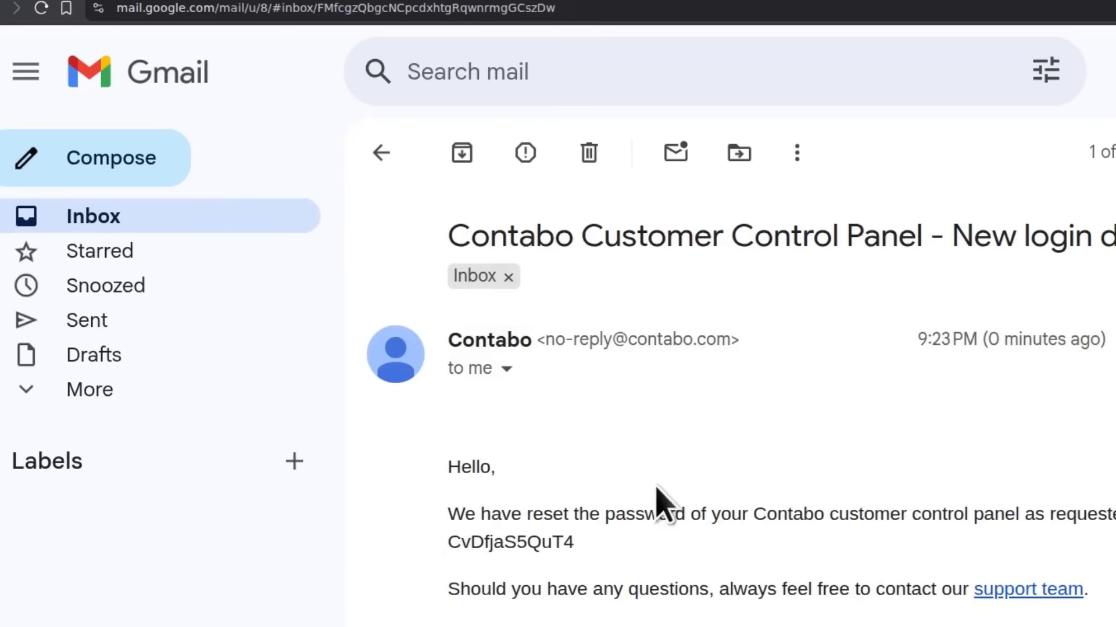
{"action": "scroll", "coordinate": [709, 526], "scroll_direction": "down", "scroll_amount": 3}
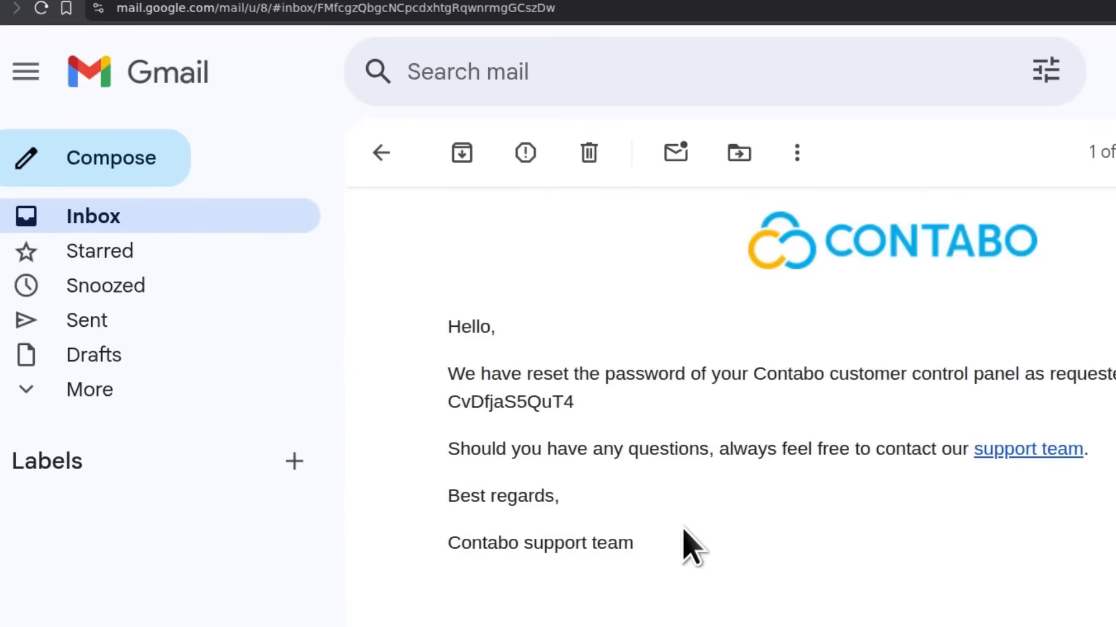
{"action": "double_click", "coordinate": [505, 401]}
{"action": "right_click", "coordinate": [504, 404]}
{"action": "left_click", "coordinate": [567, 424]}
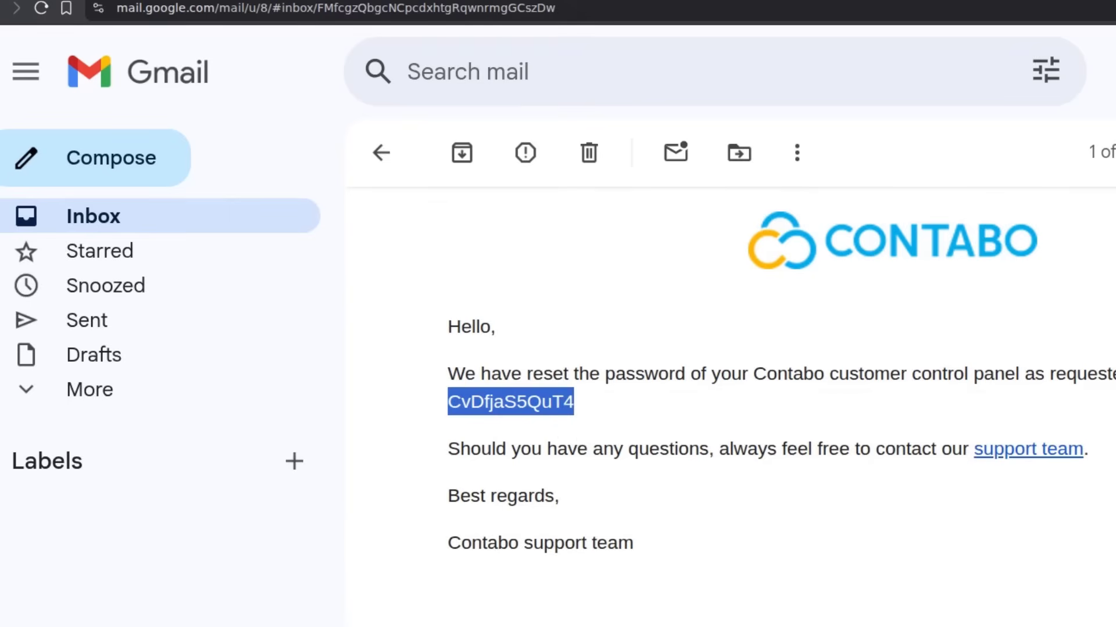
{"action": "key", "text": "ctrl+Tab"}
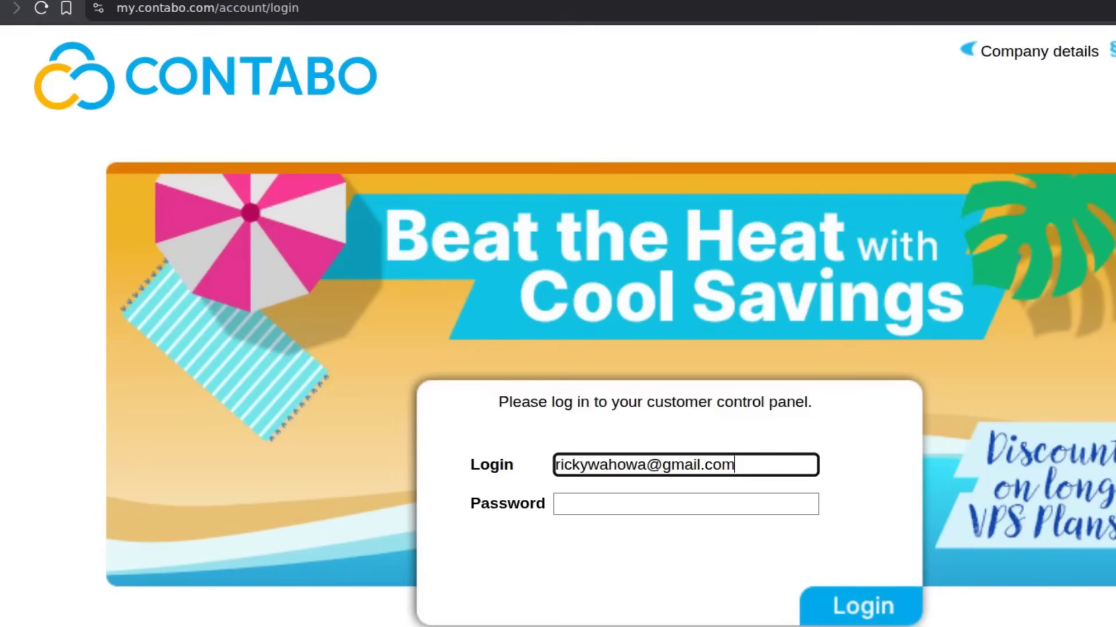
- Log in with the pasted password, choose Go to new.contabo.com and confirm the information notice
{"action": "left_click", "coordinate": [592, 501]}
{"action": "key", "text": "ctrl+v"}
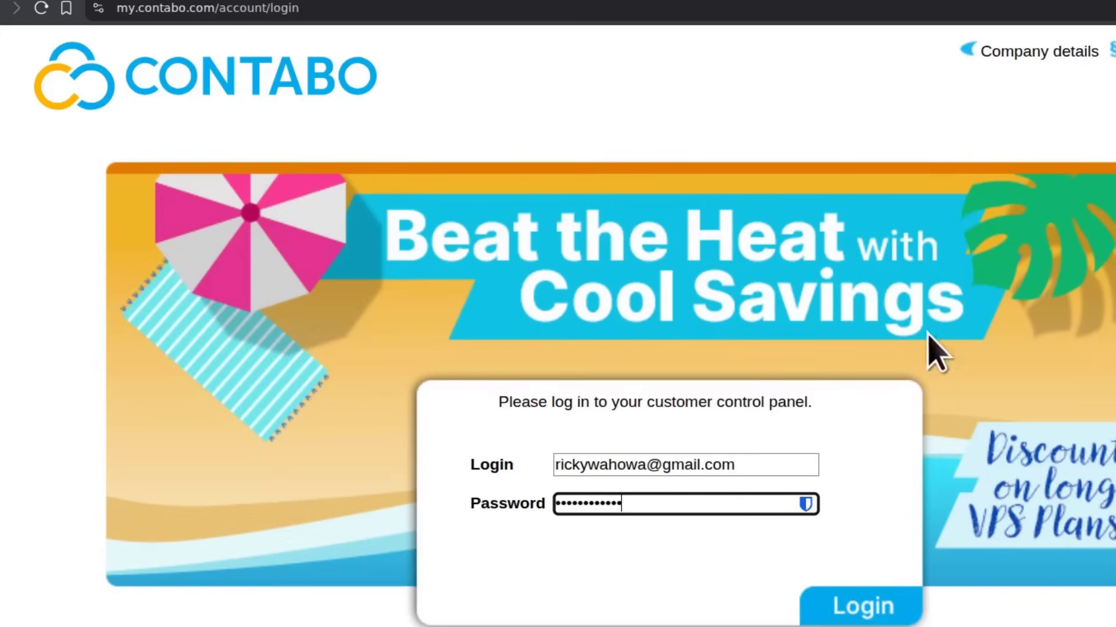
{"action": "left_click", "coordinate": [874, 607]}
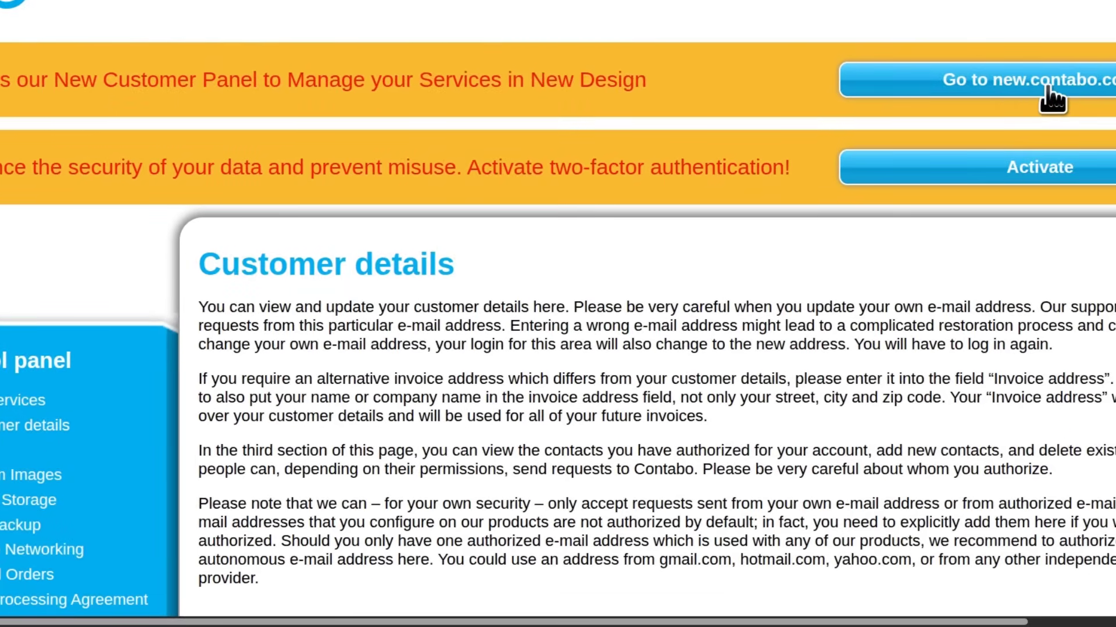
{"action": "left_click", "coordinate": [1022, 75]}
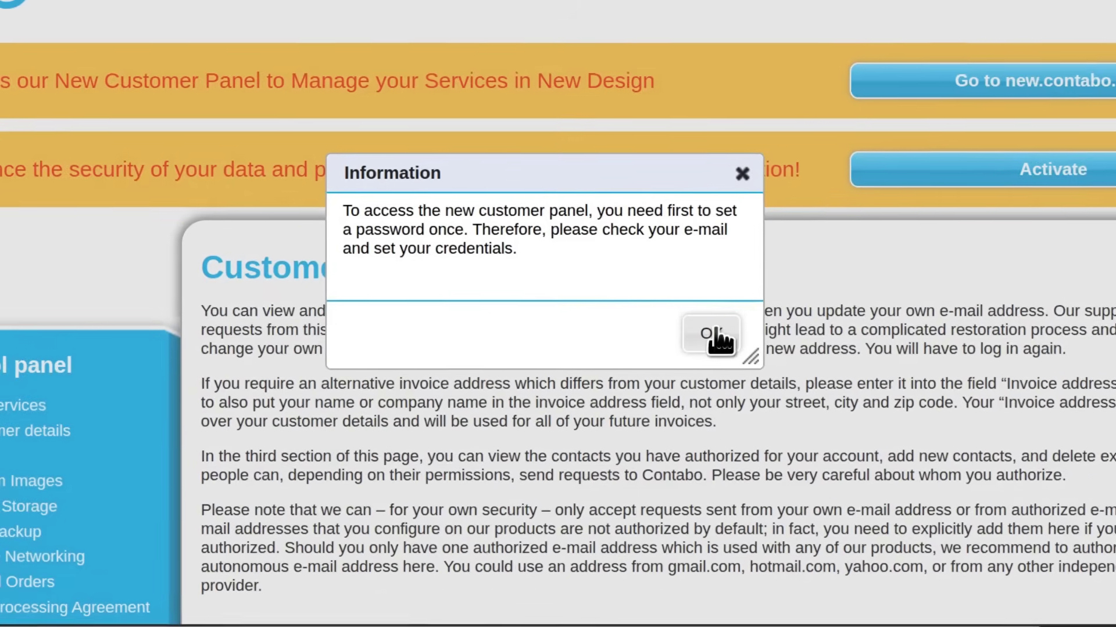
{"action": "left_click", "coordinate": [710, 333]}
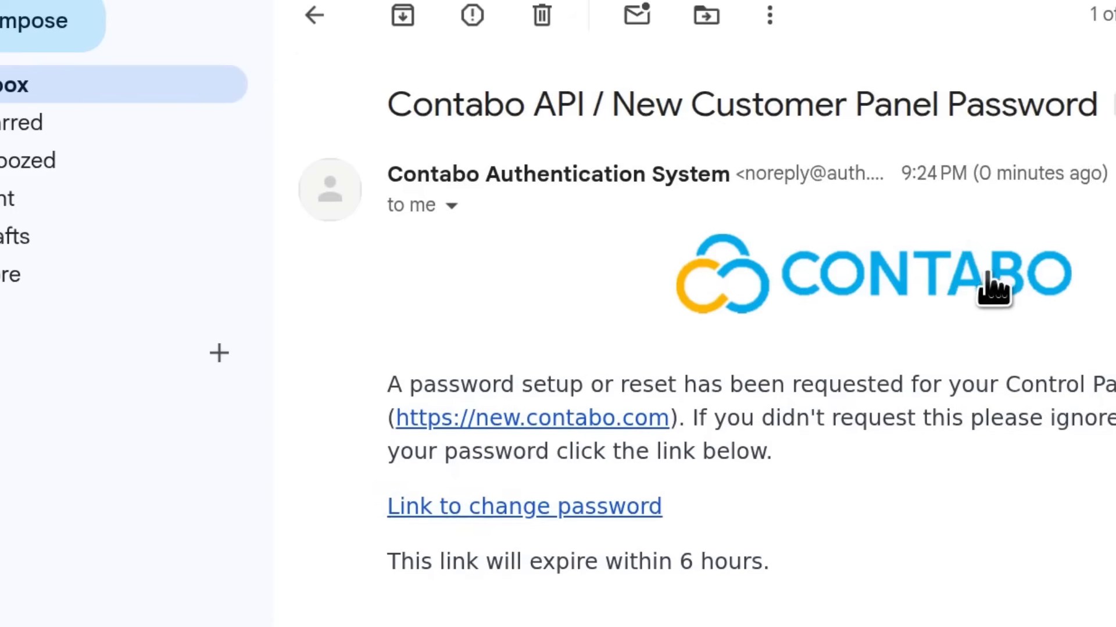
- Follow the email's change-password link, fill both fields with a Bitwarden-generated password and submit
{"action": "scroll", "coordinate": [845, 294], "scroll_direction": "down", "scroll_amount": 4}
{"action": "scroll", "coordinate": [706, 282], "scroll_direction": "up", "scroll_amount": 3}
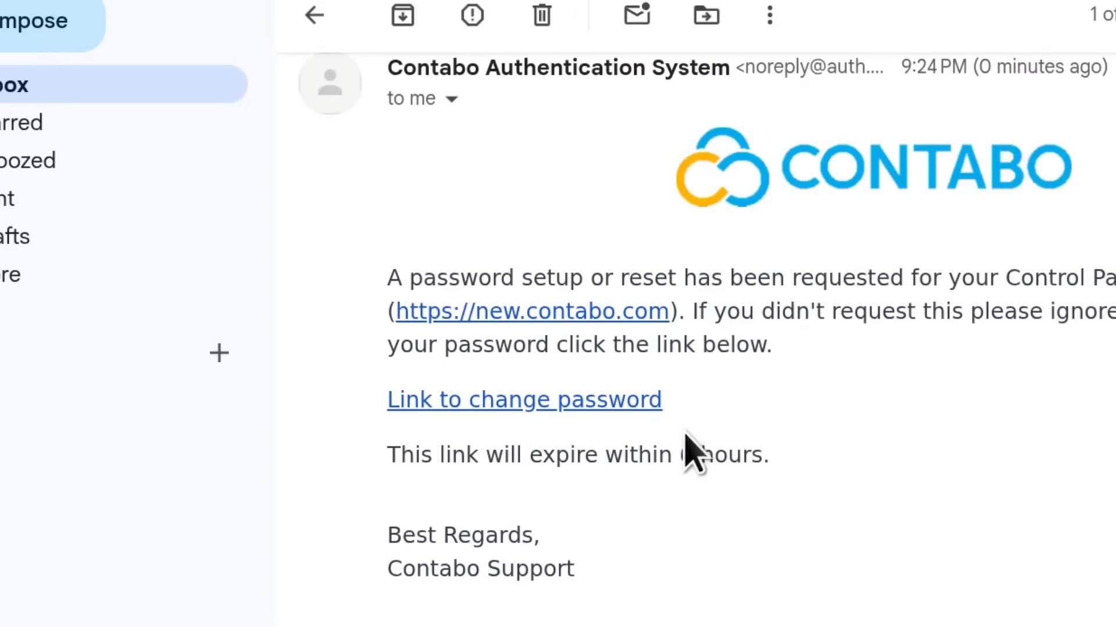
{"action": "left_click", "coordinate": [494, 403]}
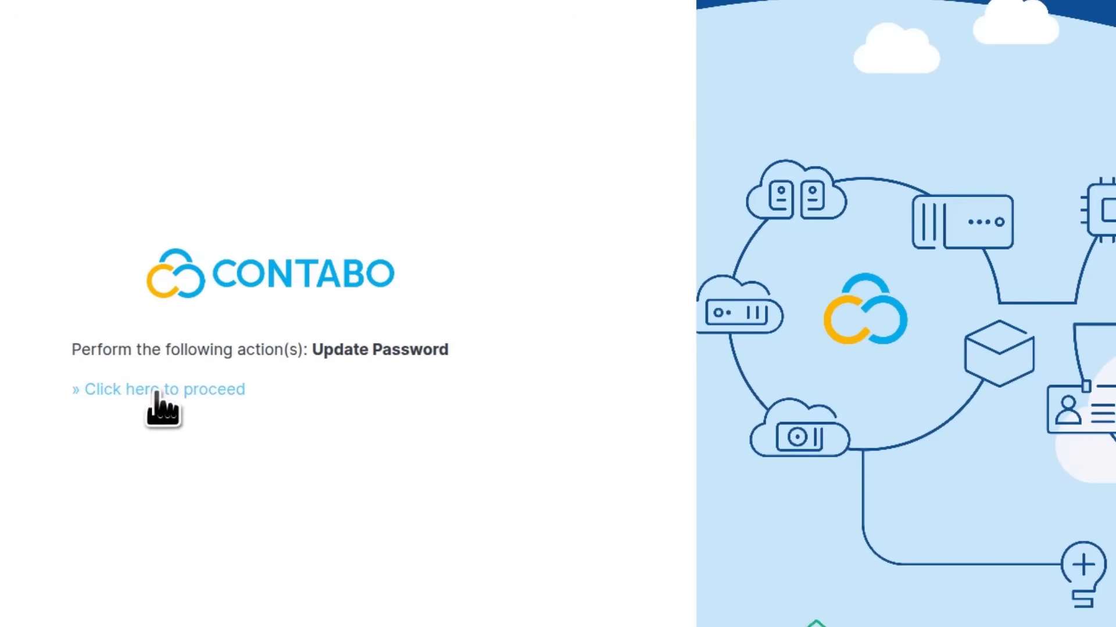
{"action": "left_click", "coordinate": [158, 396]}
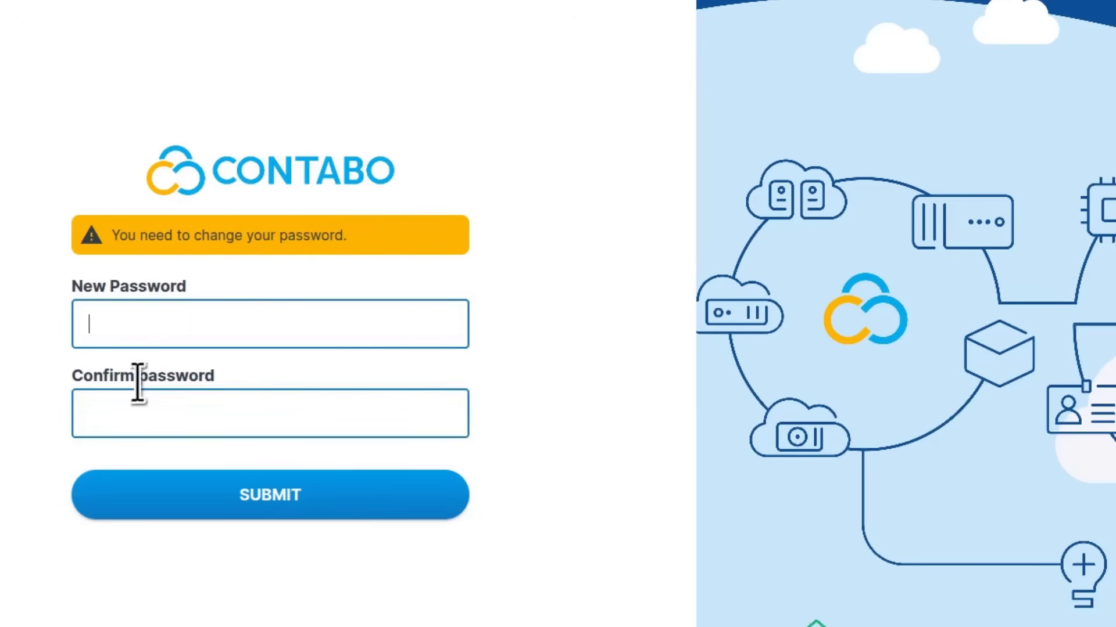
{"action": "left_click", "coordinate": [141, 323]}
{"action": "left_click", "coordinate": [157, 386]}
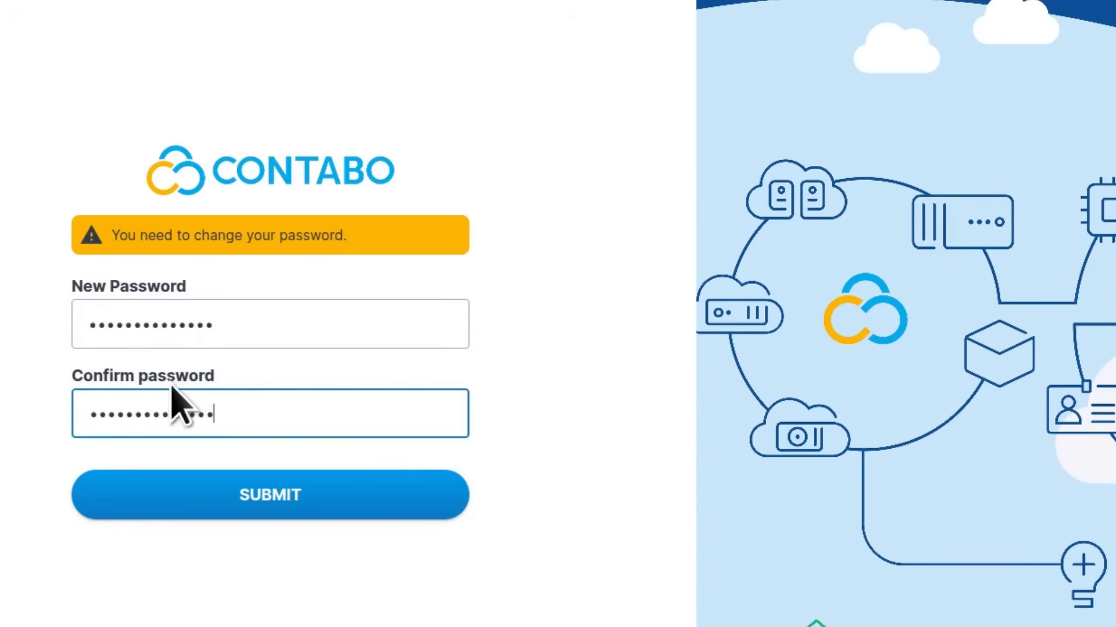
{"action": "left_click", "coordinate": [252, 495]}
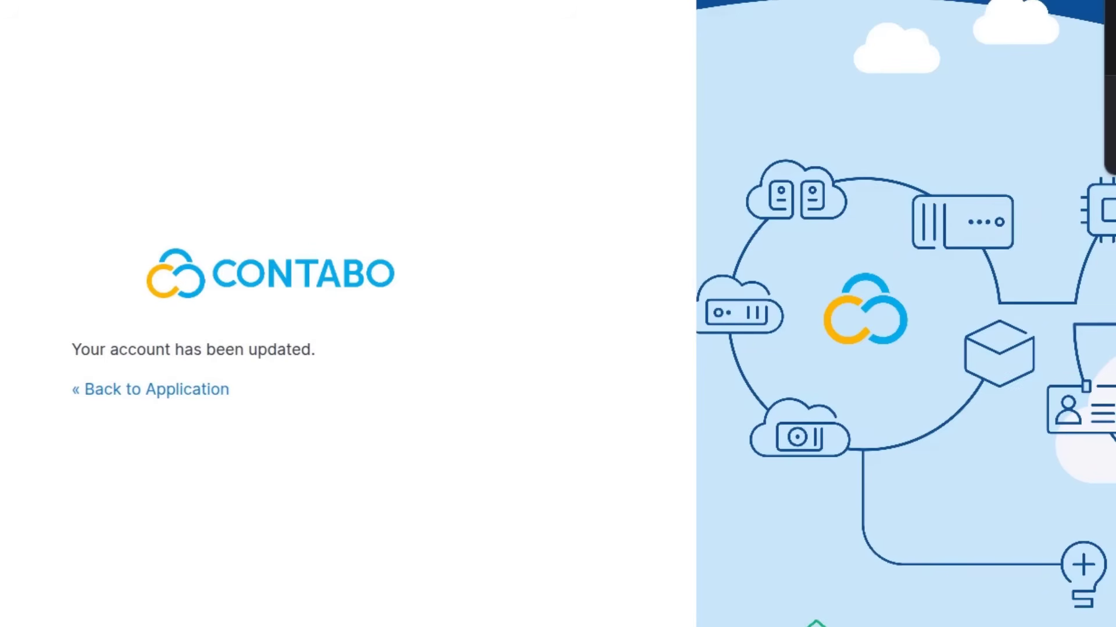
{"action": "left_click", "coordinate": [145, 390]}
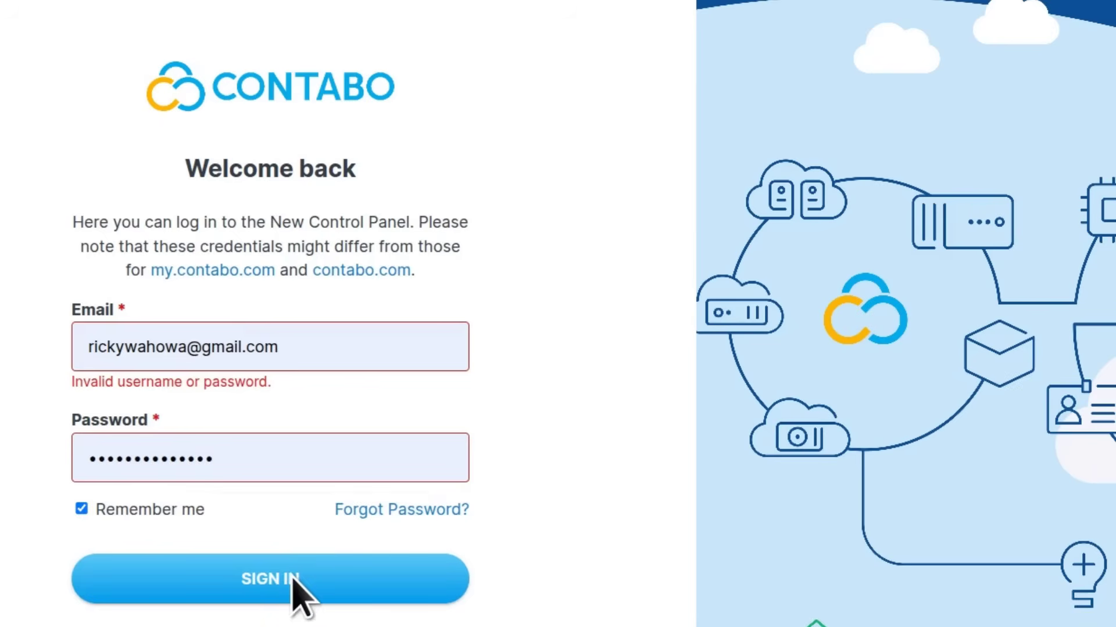
- Sign in, turn on dark theme, look through the Create menu and open the VPS row's actions
{"action": "left_click", "coordinate": [292, 581]}
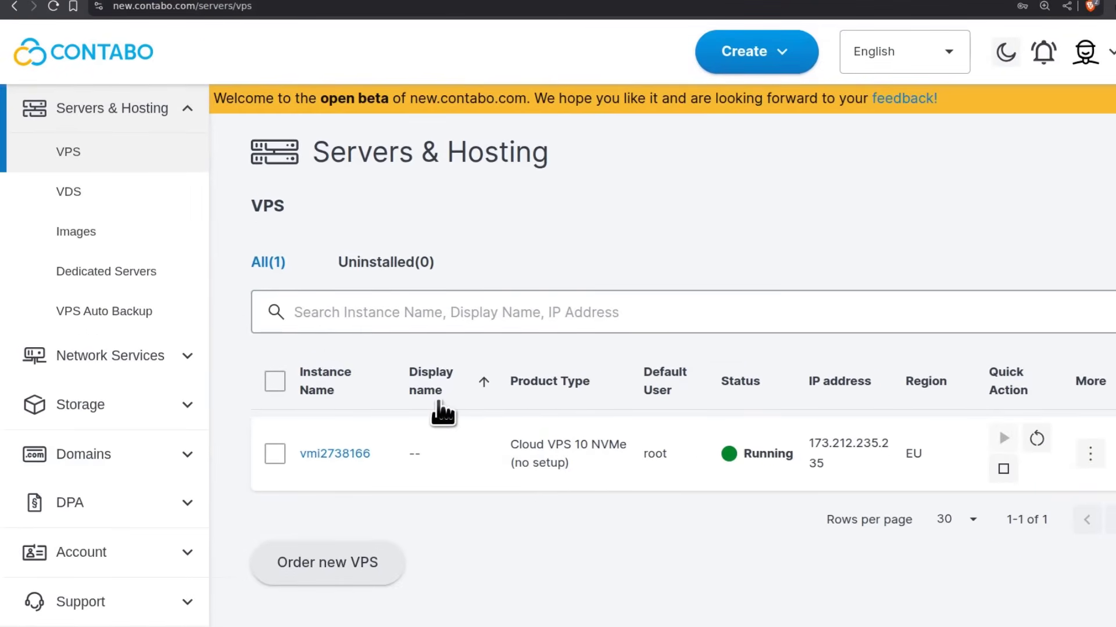
{"action": "left_click", "coordinate": [1005, 53]}
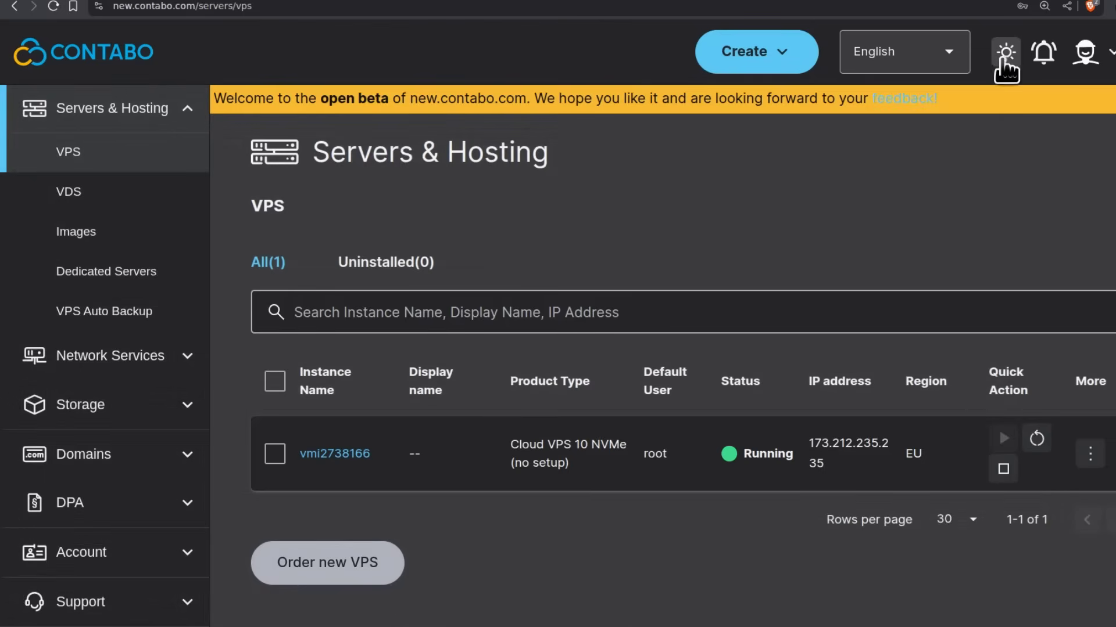
{"action": "left_click", "coordinate": [781, 56]}
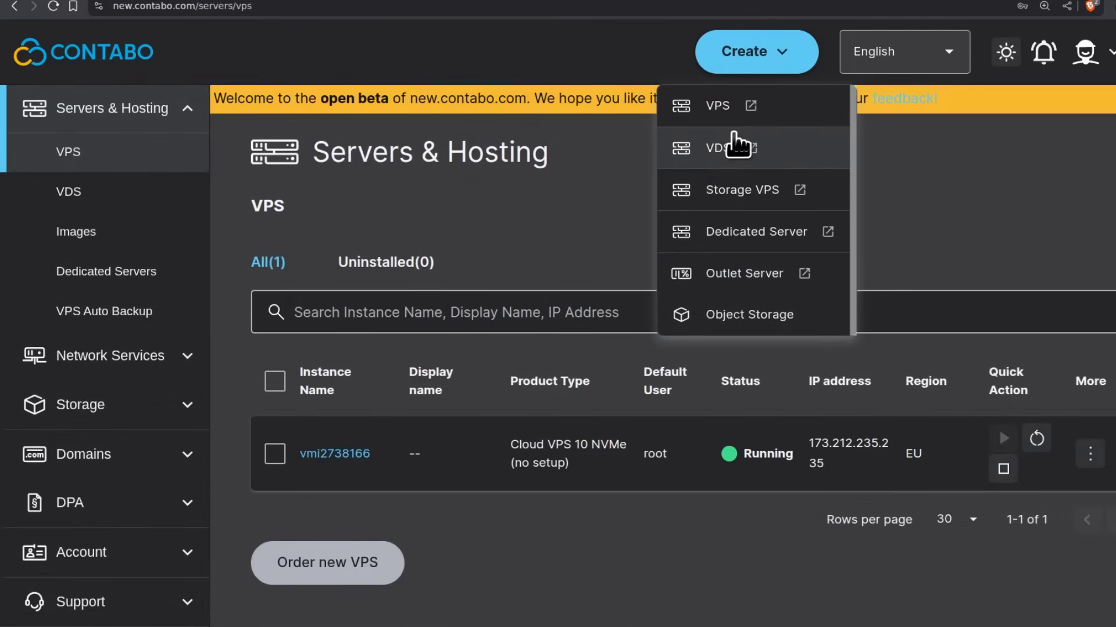
{"action": "left_click", "coordinate": [892, 150]}
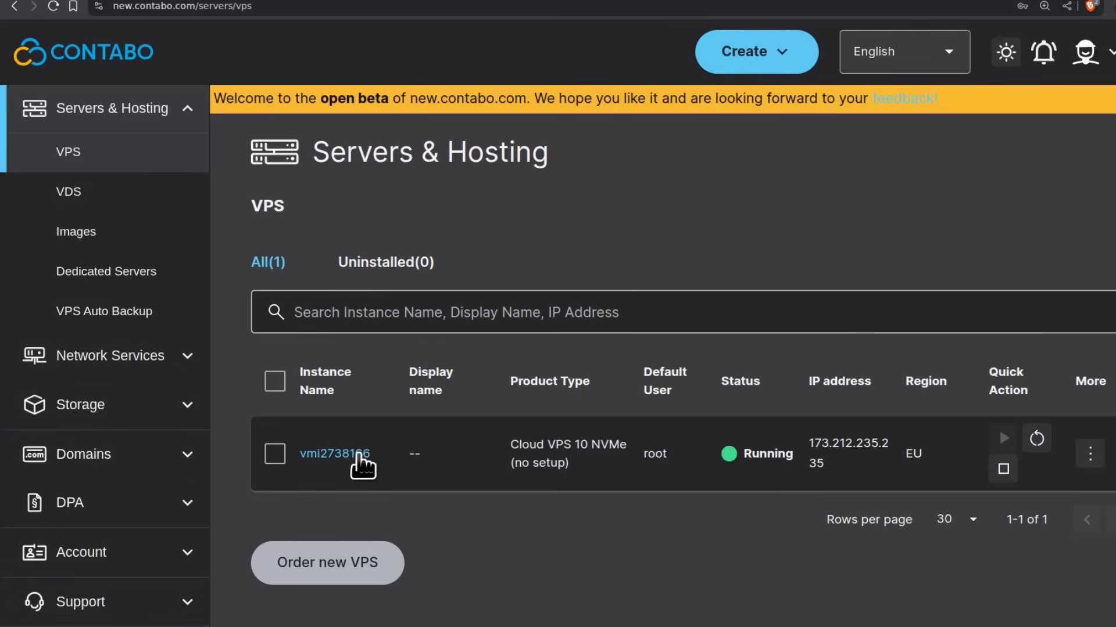
{"action": "left_click", "coordinate": [1091, 454]}
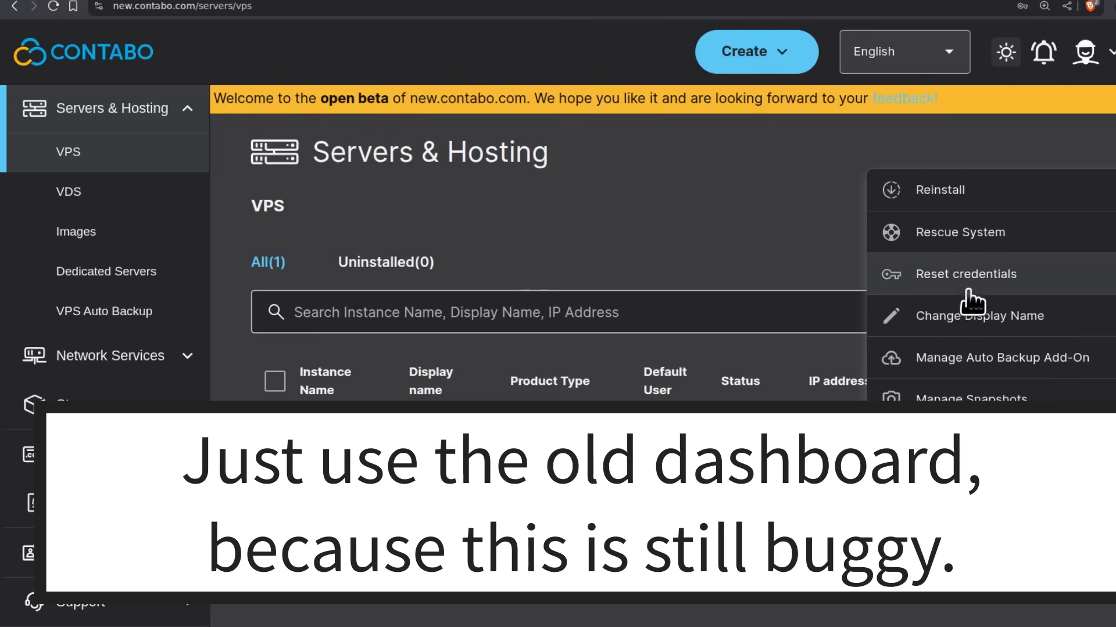
- Close the Reset credentials panel, then open and scroll the Cloud VPS 10 NVMe details page
{"action": "left_click", "coordinate": [981, 275]}
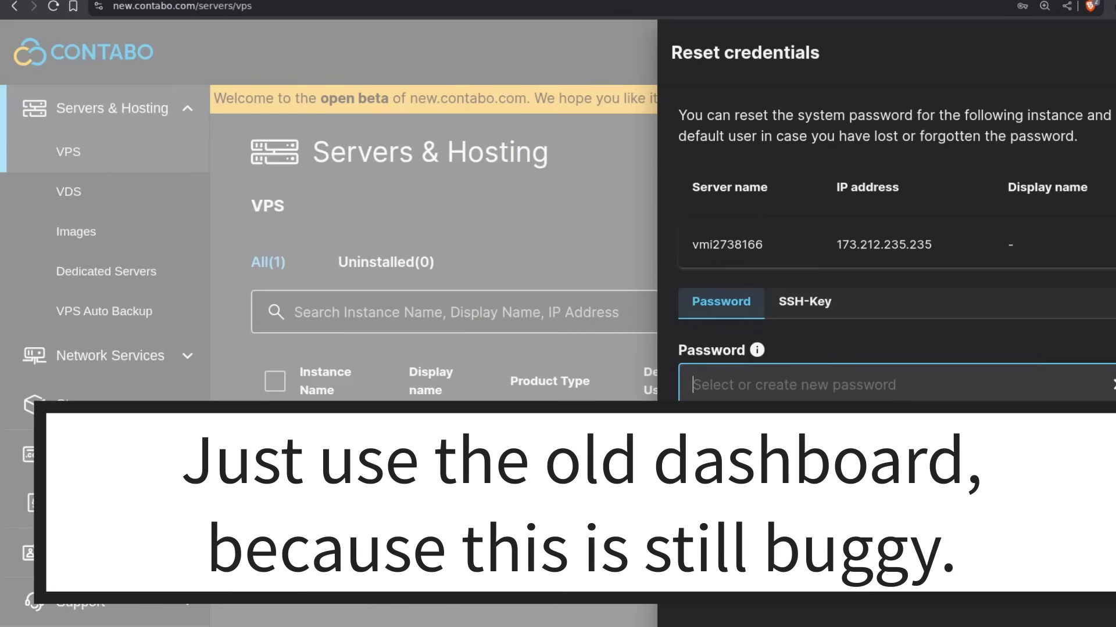
{"action": "left_click", "coordinate": [642, 515]}
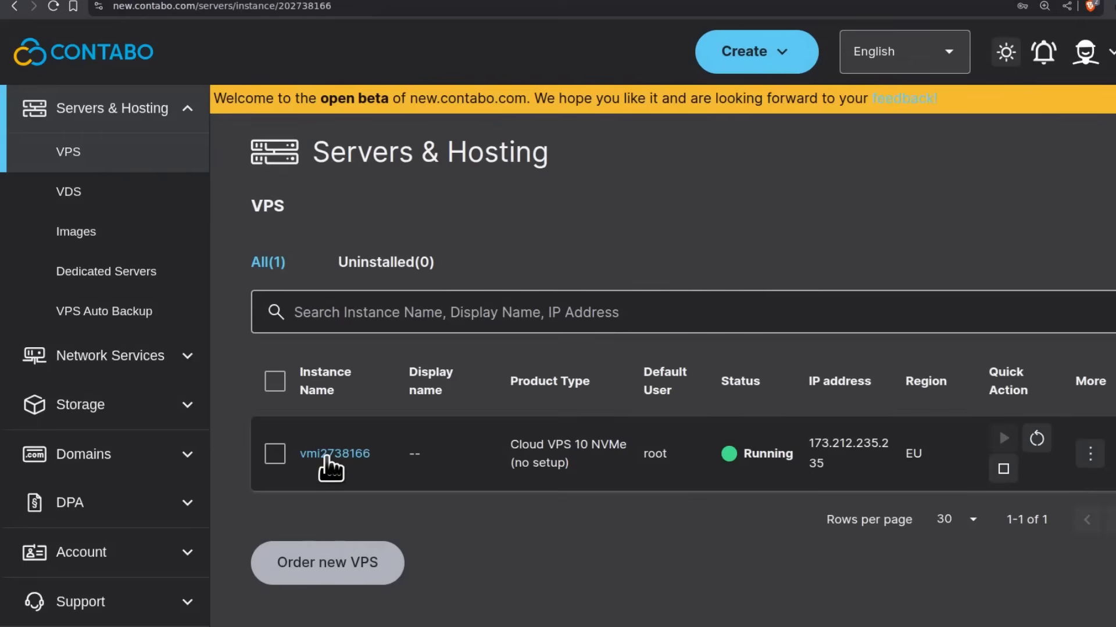
{"action": "left_click", "coordinate": [327, 456]}
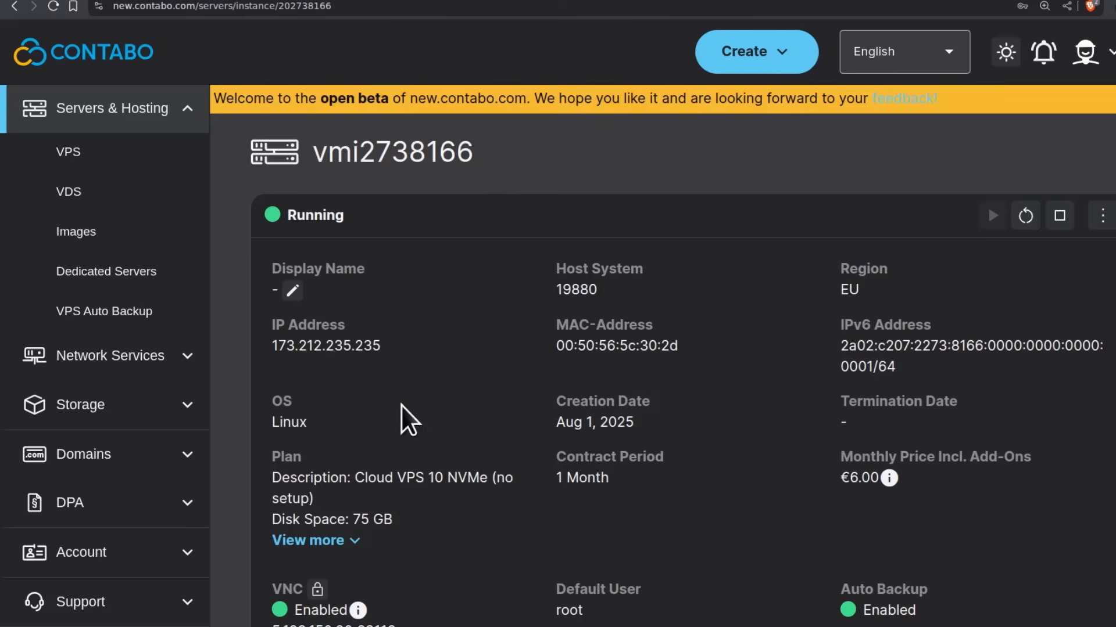
{"action": "scroll", "coordinate": [894, 401], "scroll_direction": "down", "scroll_amount": 3}
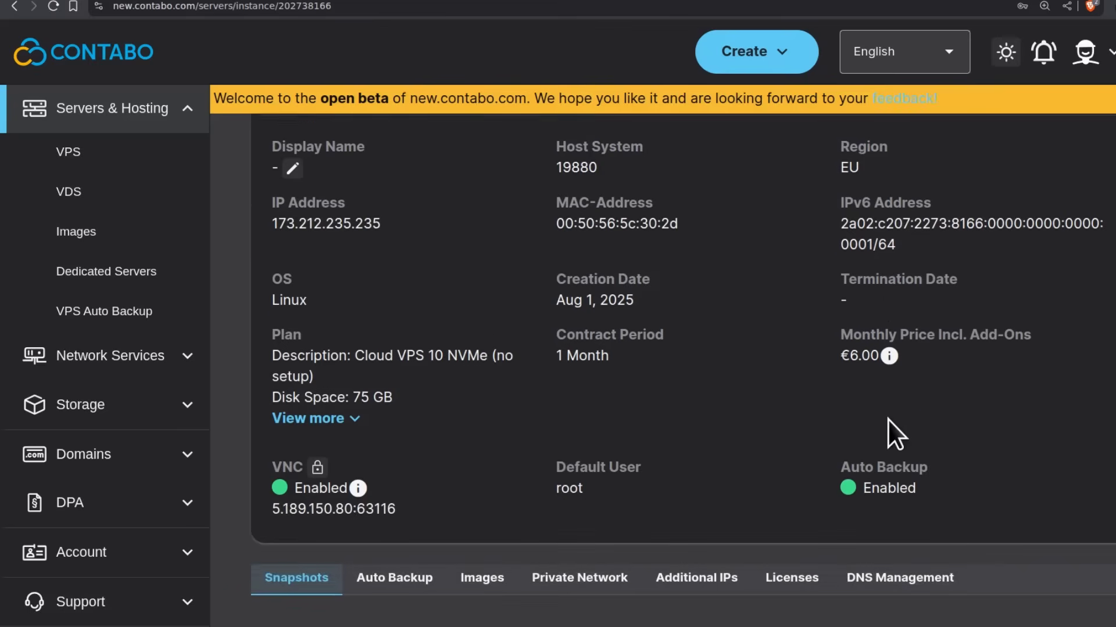